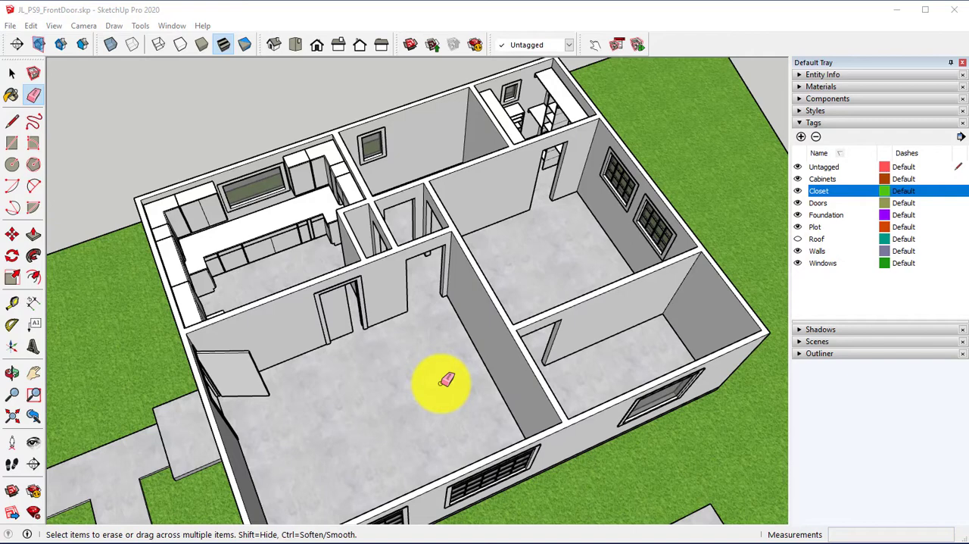
Step: Hide the Cabinets and Closet tags so the house's floor and walls are clear of furnishings
middle_drag(303, 253, 289, 328)
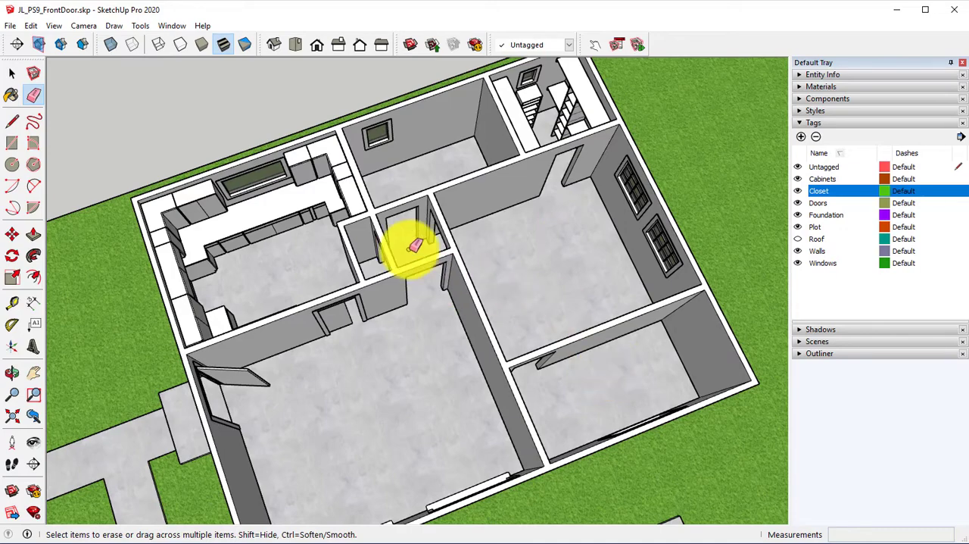
mouse_move(411, 243)
middle_down()
mouse_move(522, 281)
mouse_move(560, 212)
middle_up()
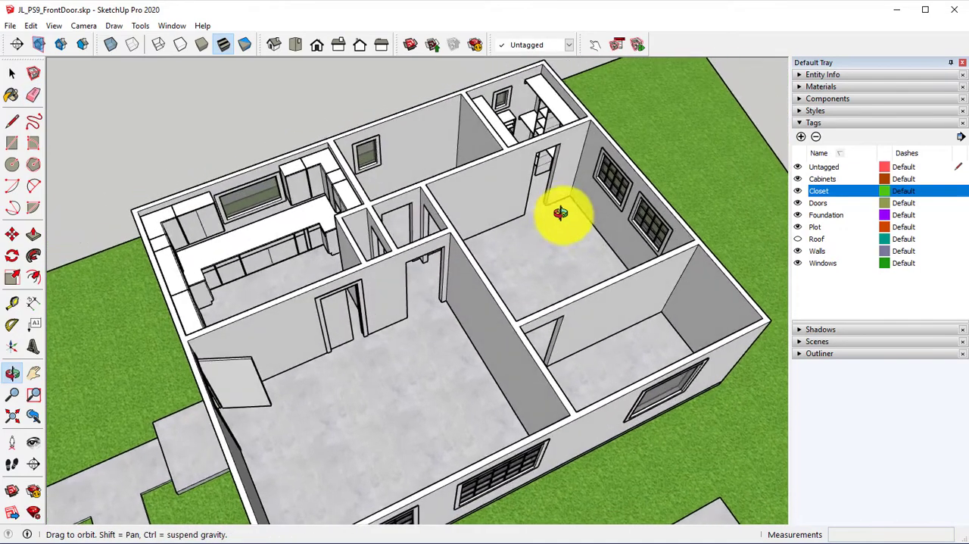
click(798, 179)
click(797, 191)
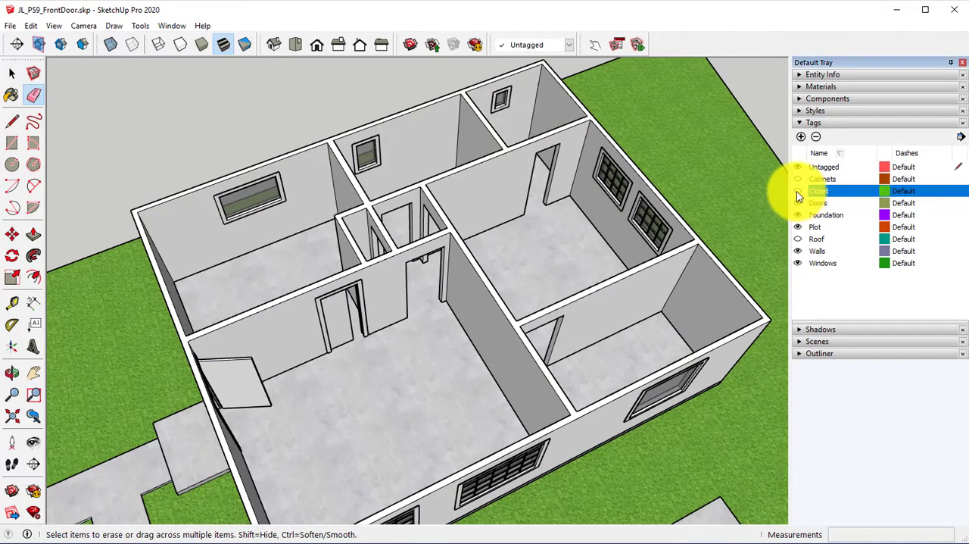
Step: Place Tape Measure guides along the floor edges of two walls in the room with two side windows
mouse_move(610, 180)
middle_down()
mouse_move(569, 238)
mouse_move(305, 234)
middle_up()
click(11, 302)
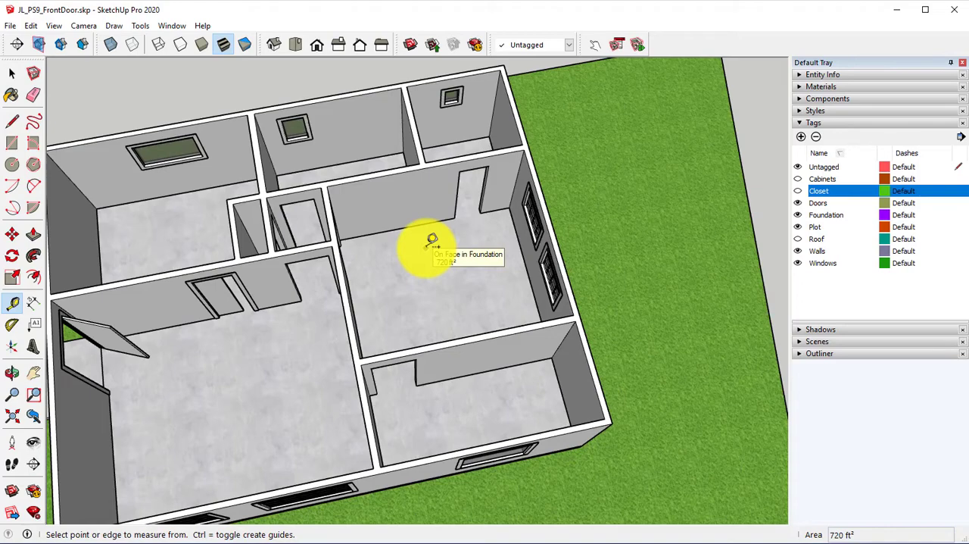
scroll(400, 257, up, 8)
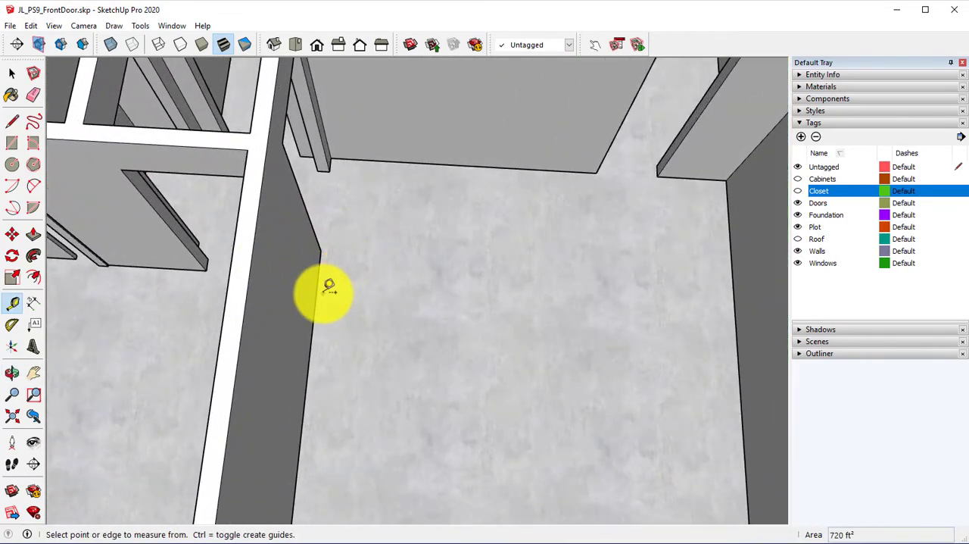
click(324, 283)
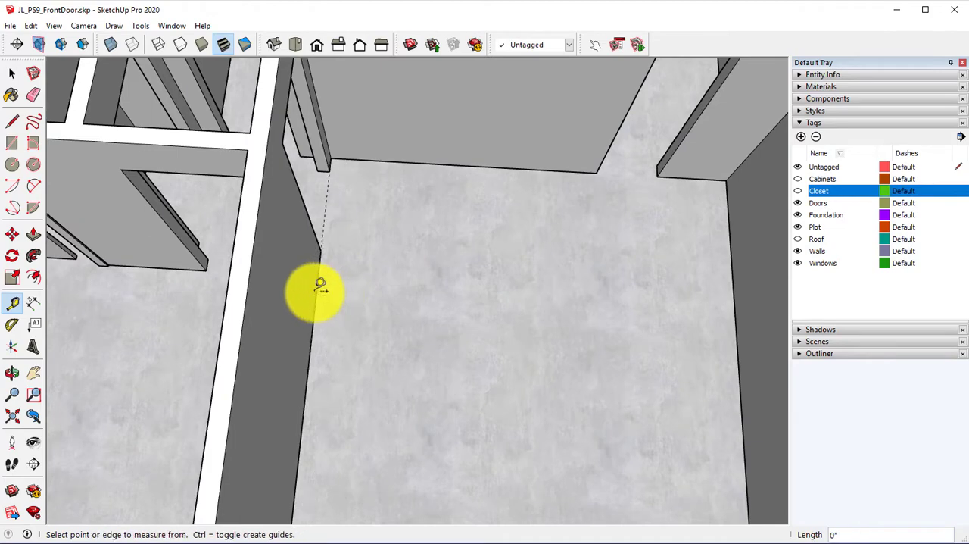
click(517, 168)
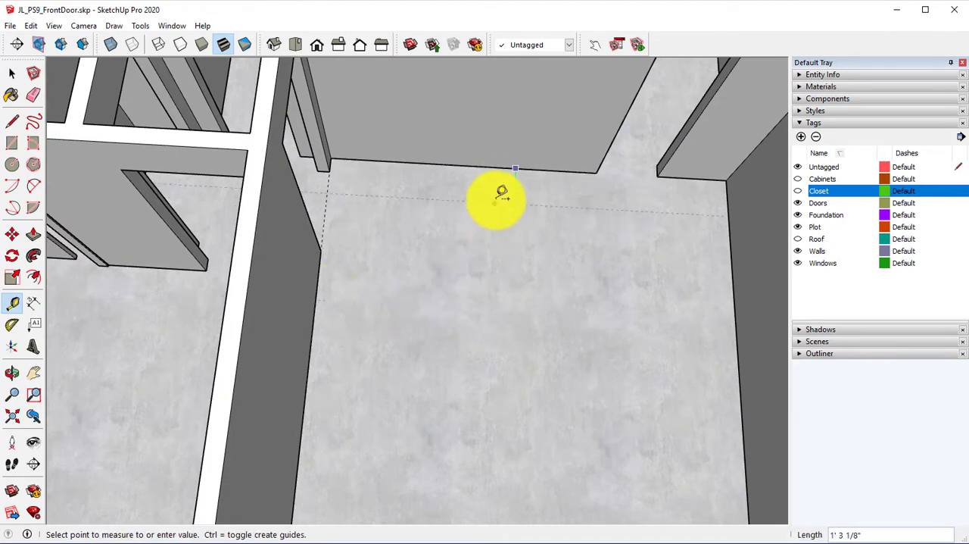
click(505, 167)
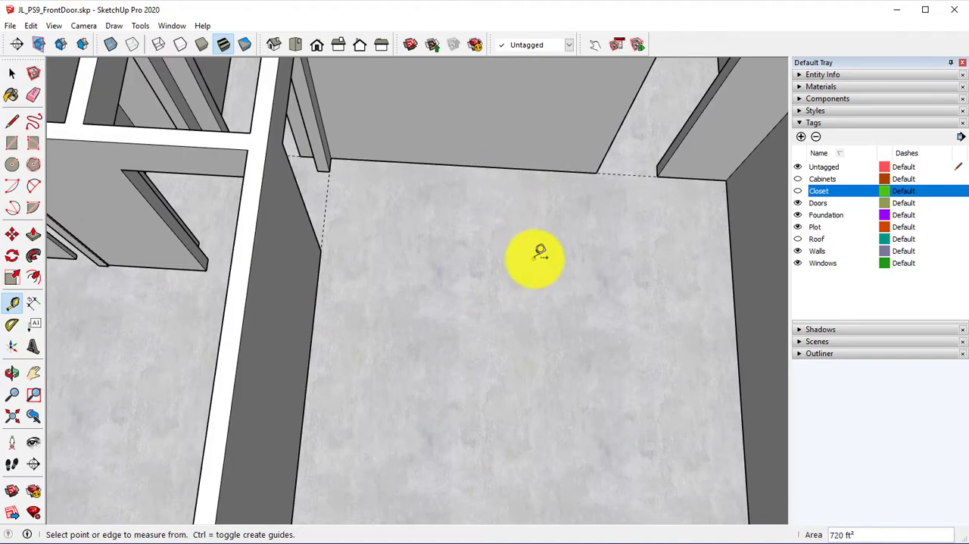
middle_drag(540, 252, 493, 196)
scroll(697, 285, down, 2)
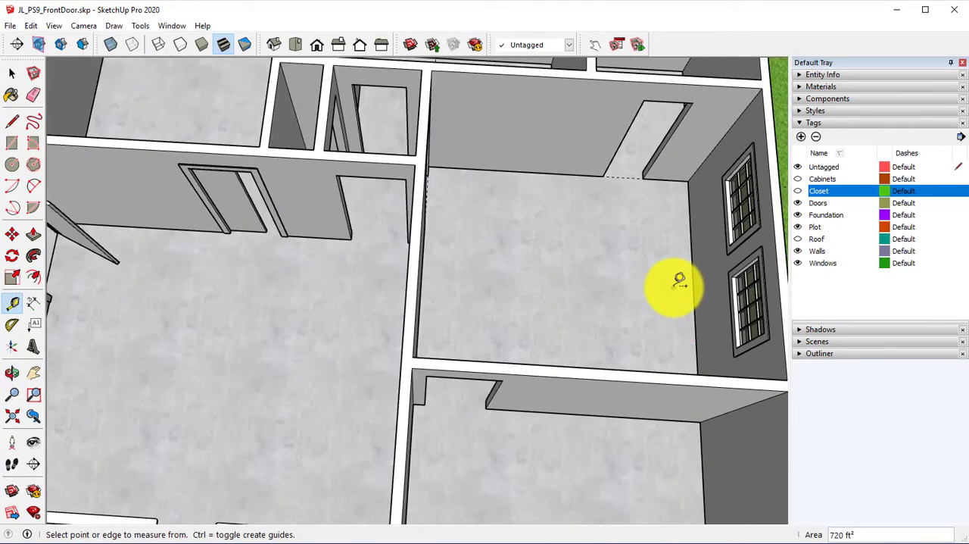
Step: Place a guide along the inner side wall of the small corner room, extending across the floor of the two-window room
shift+middle_drag(673, 286, 553, 247)
shift+middle_drag(513, 366, 578, 389)
shift+middle_drag(459, 198, 474, 455)
shift+middle_drag(491, 231, 370, 280)
scroll(439, 277, up, 1)
middle_drag(439, 277, 375, 207)
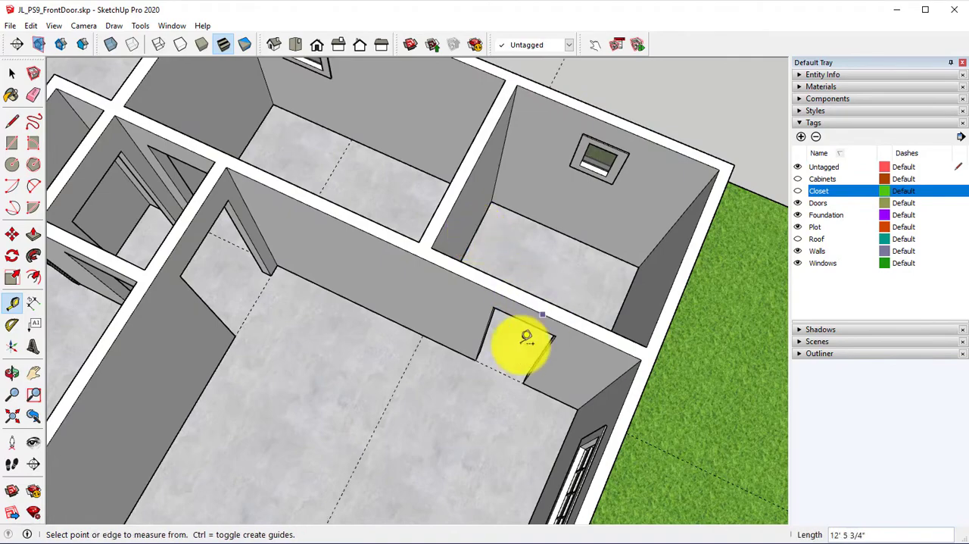
middle_drag(519, 340, 624, 259)
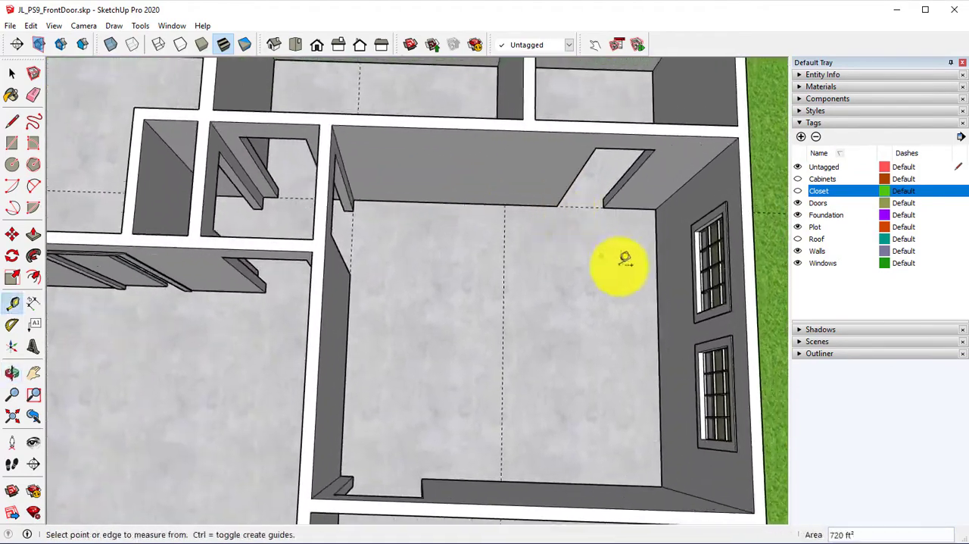
Step: Hide the Walls tag and draw a 6' 6 3/4" by 24' rectangle from the corner room's guide to the foundation corner
click(797, 250)
middle_drag(515, 341, 485, 300)
click(16, 147)
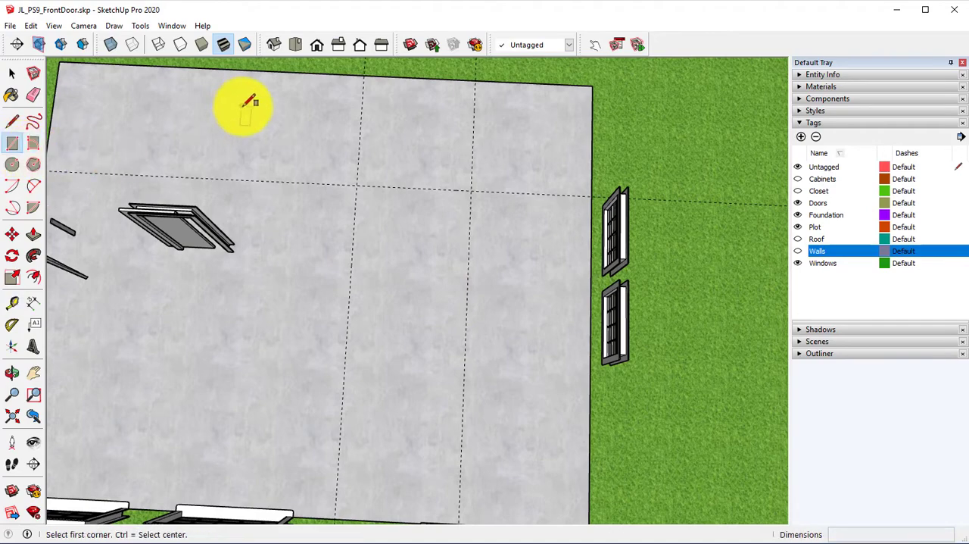
click(474, 78)
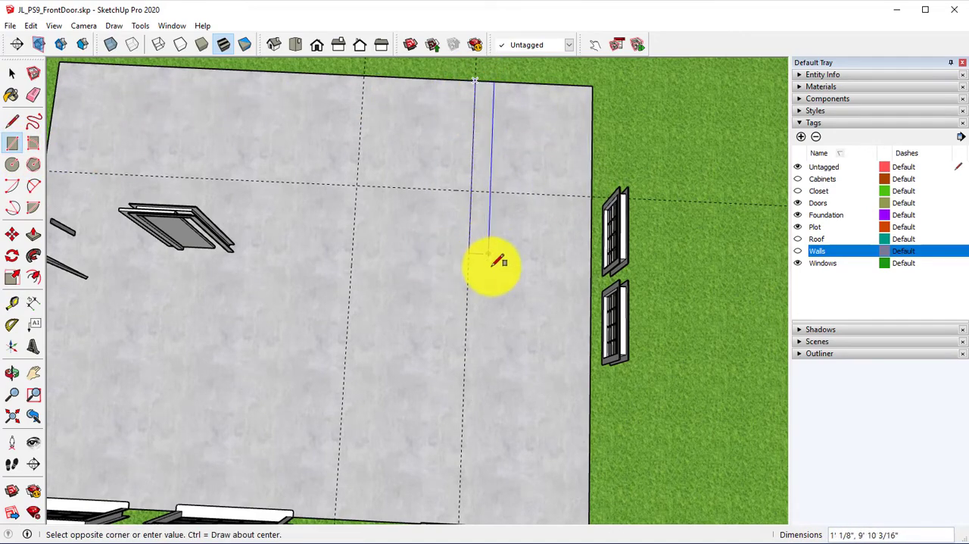
middle_drag(500, 262, 454, 318)
click(564, 483)
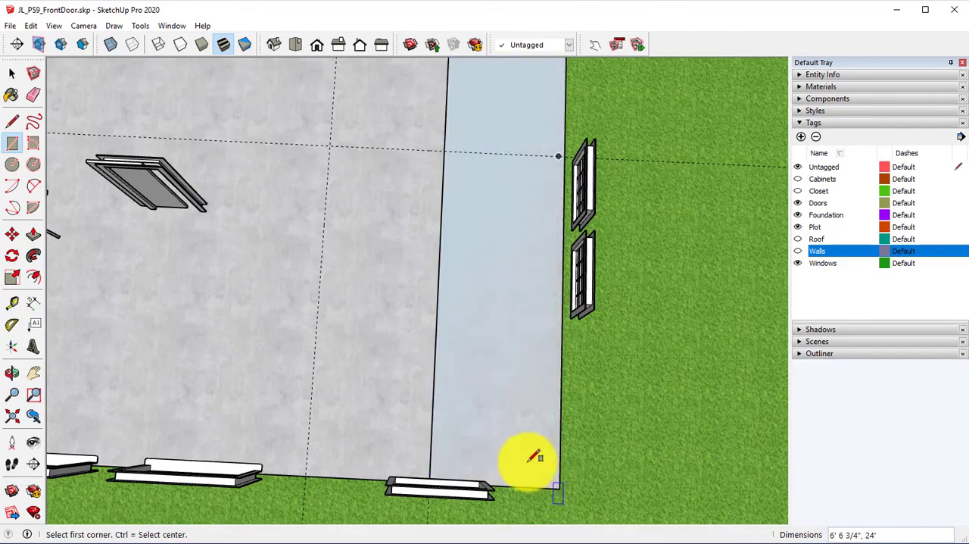
Step: Draw an adjoining 17' 6 3/4" by 6' 3" rectangle from the guide intersection to the foundation's front edge
click(330, 145)
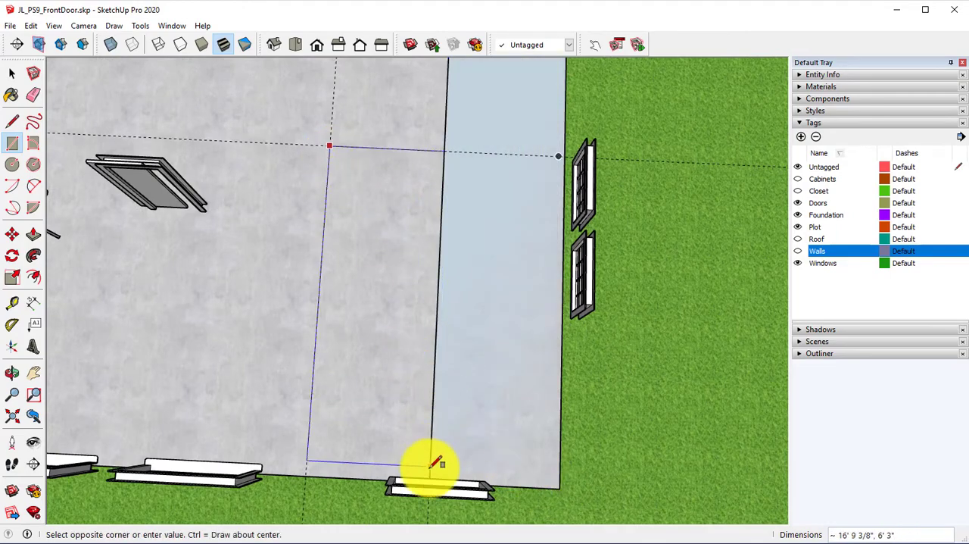
middle_drag(431, 463, 450, 261)
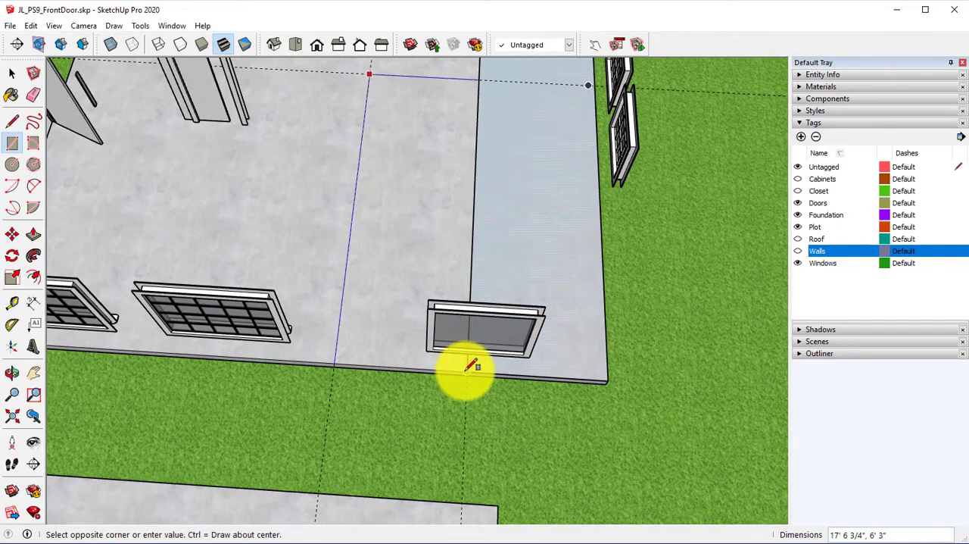
click(462, 370)
Step: Erase the line dividing the two floor rectangles and the leftover guides to leave one L-shaped face
middle_drag(390, 217, 299, 281)
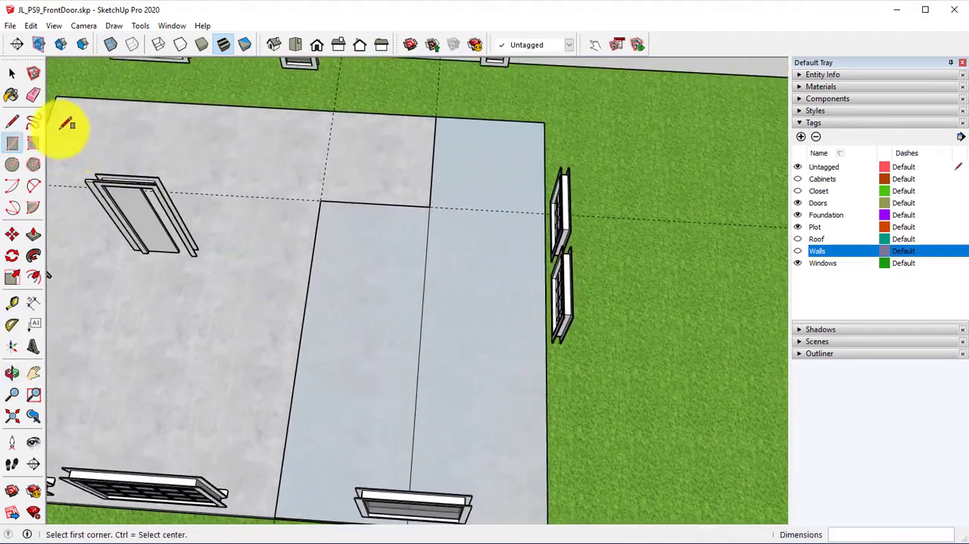
click(32, 94)
click(425, 293)
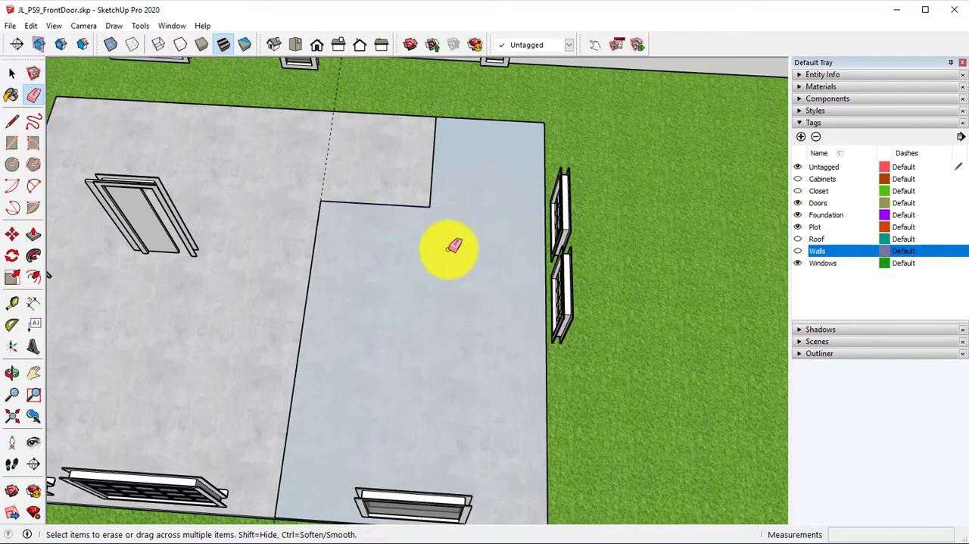
middle_drag(448, 244, 447, 301)
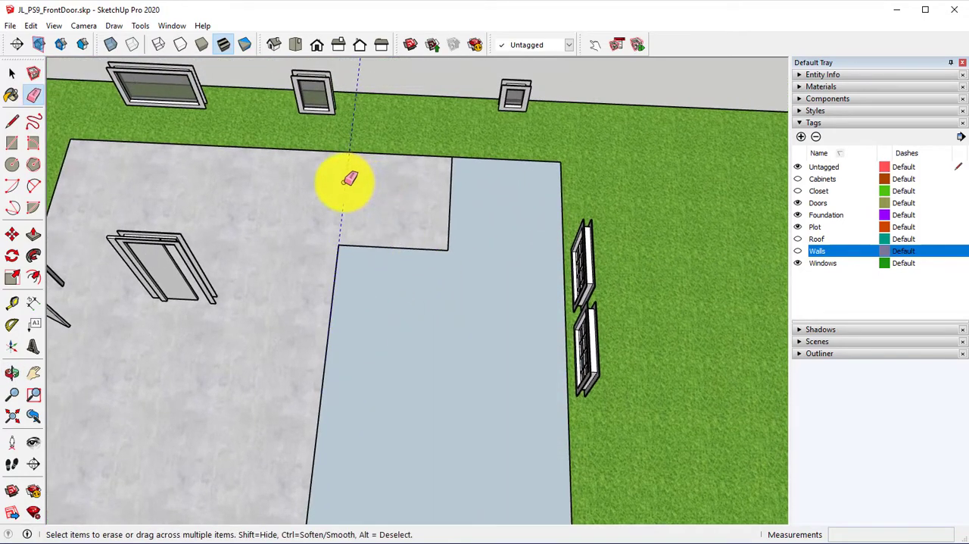
middle_drag(349, 179, 378, 260)
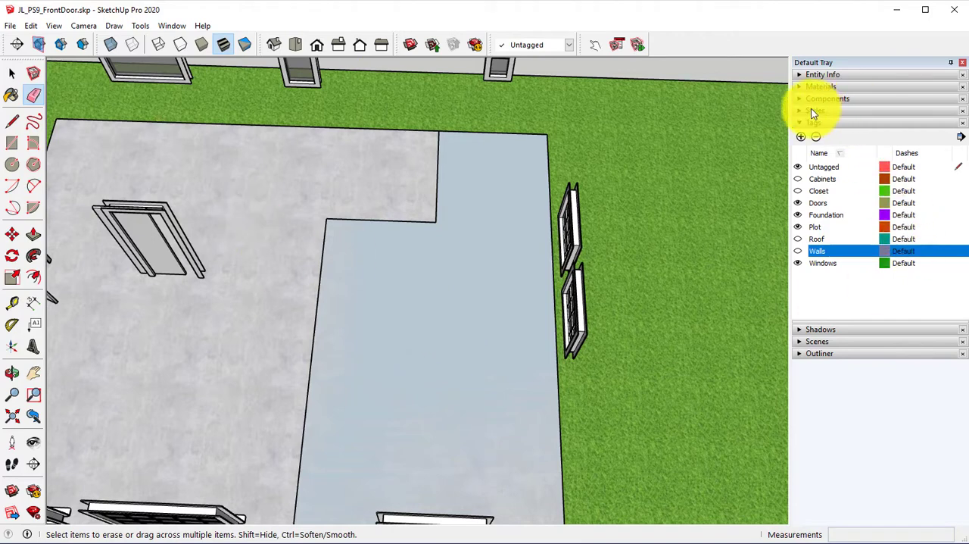
Step: Paint the L-shaped floor face with Carpet Plush Charcoal from the Carpet, Fabrics, Leathers, Textiles materials
click(803, 86)
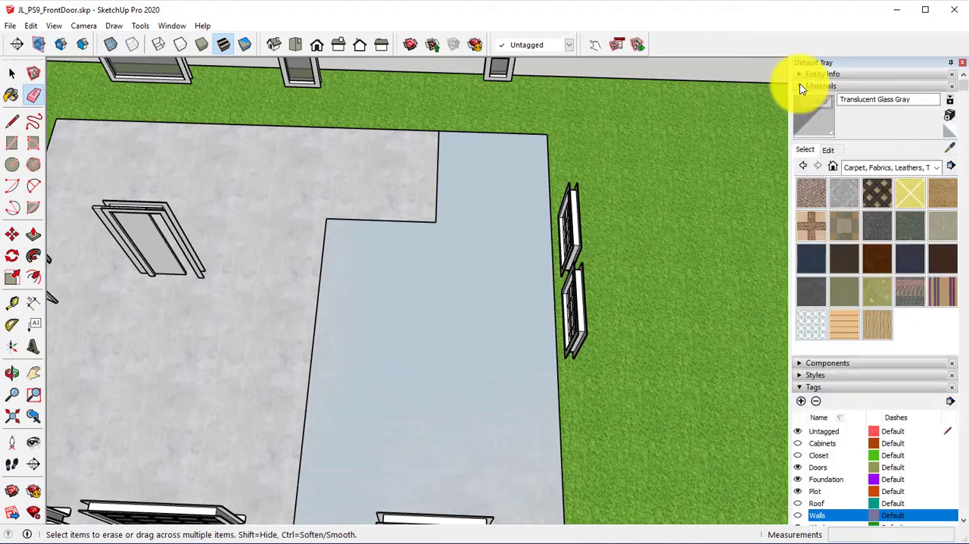
click(936, 168)
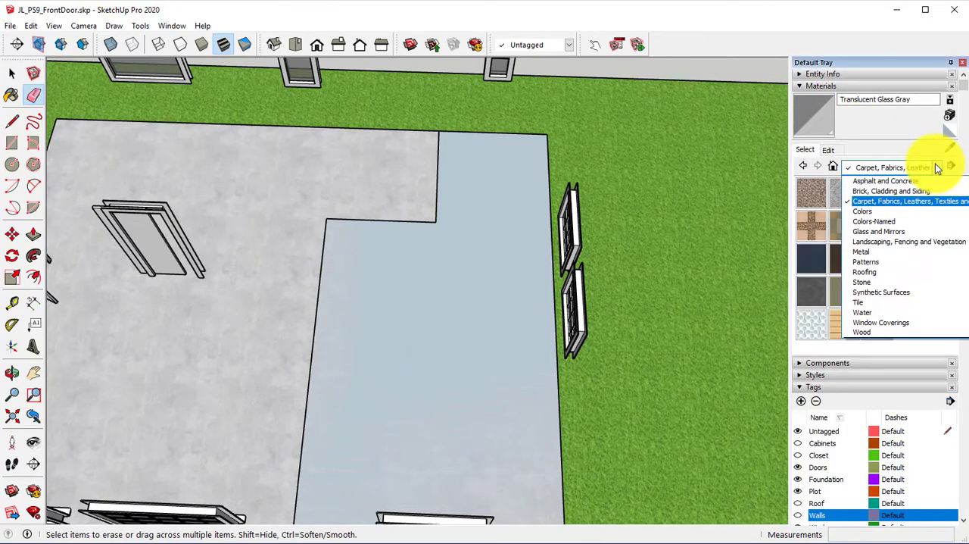
click(904, 200)
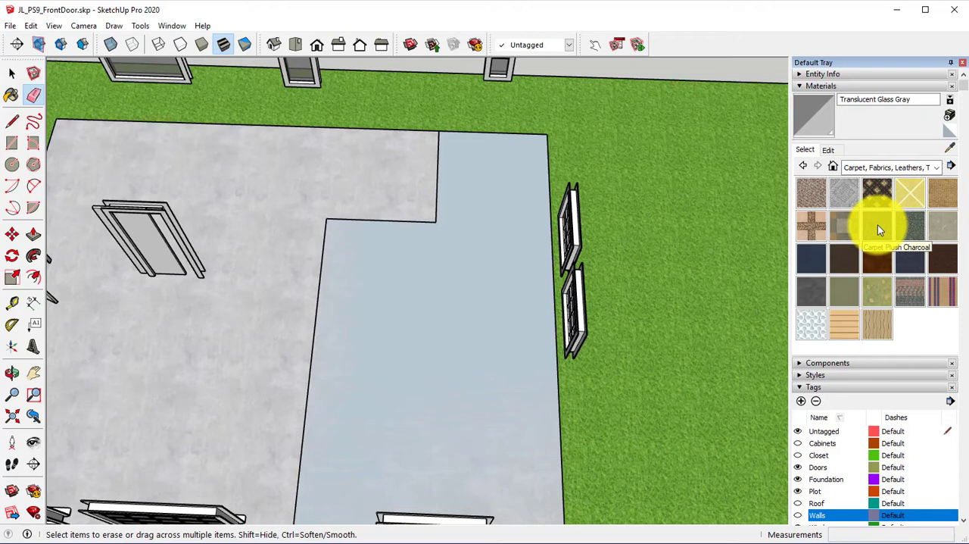
click(877, 225)
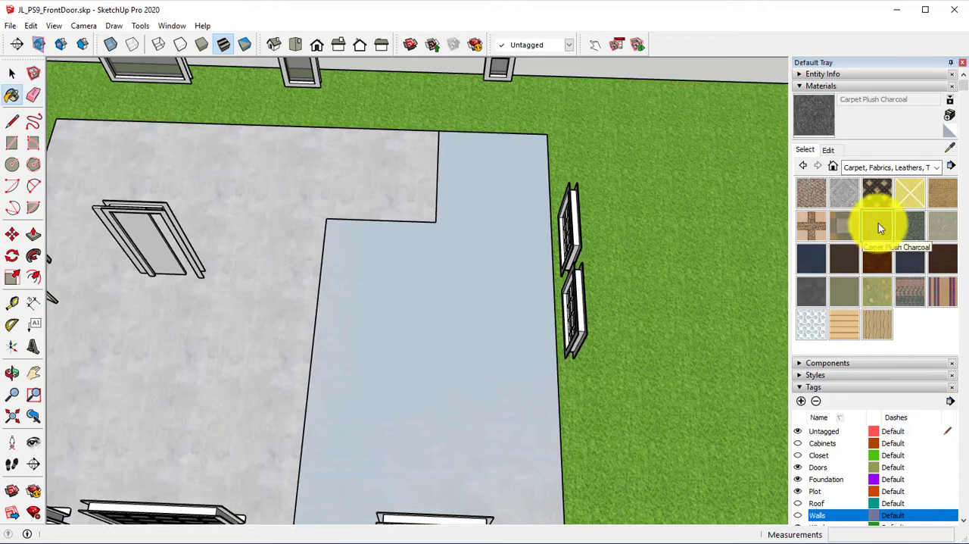
click(465, 322)
mouse_move(461, 325)
middle_down()
mouse_move(400, 331)
mouse_move(386, 305)
middle_up()
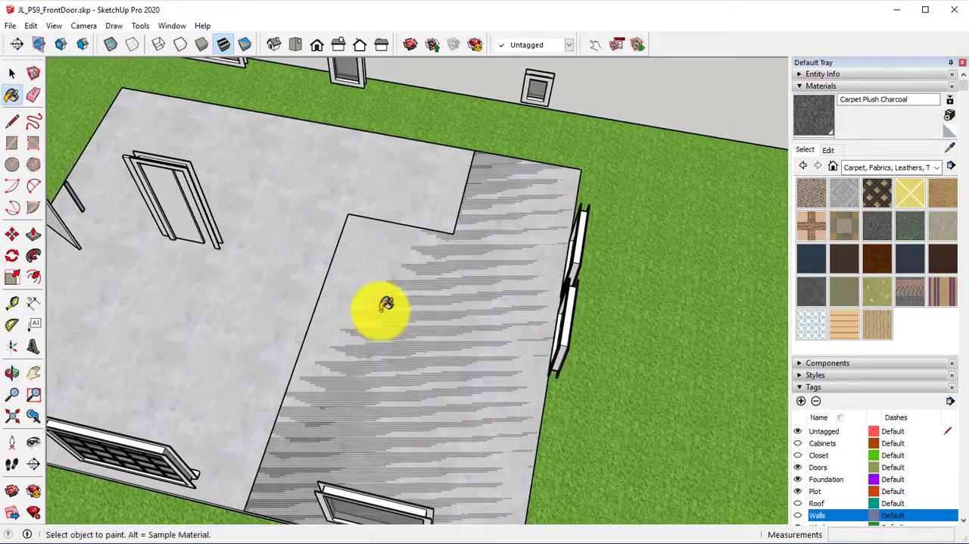
Step: Raise the carpet face by .1 with Push/Pull
click(34, 236)
middle_drag(302, 357, 592, 281)
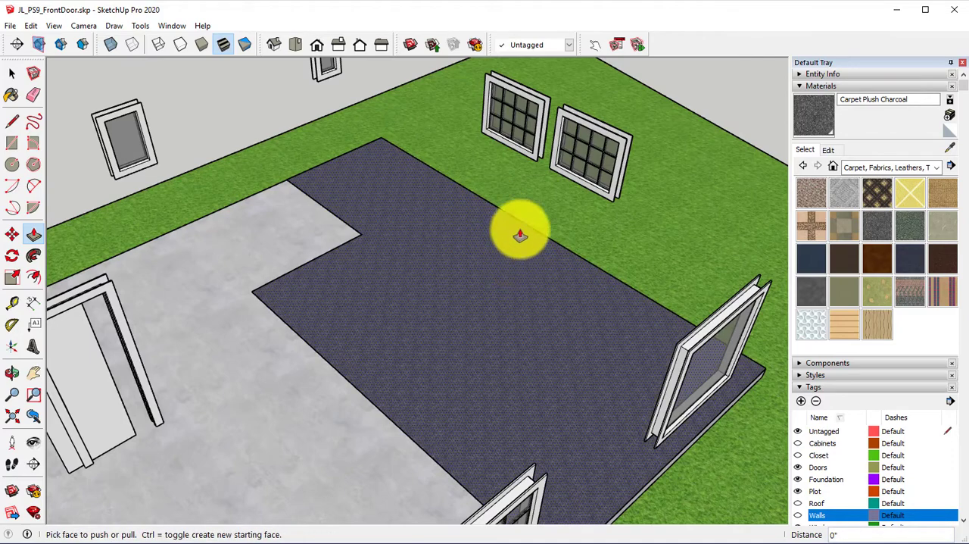
middle_drag(521, 225, 525, 199)
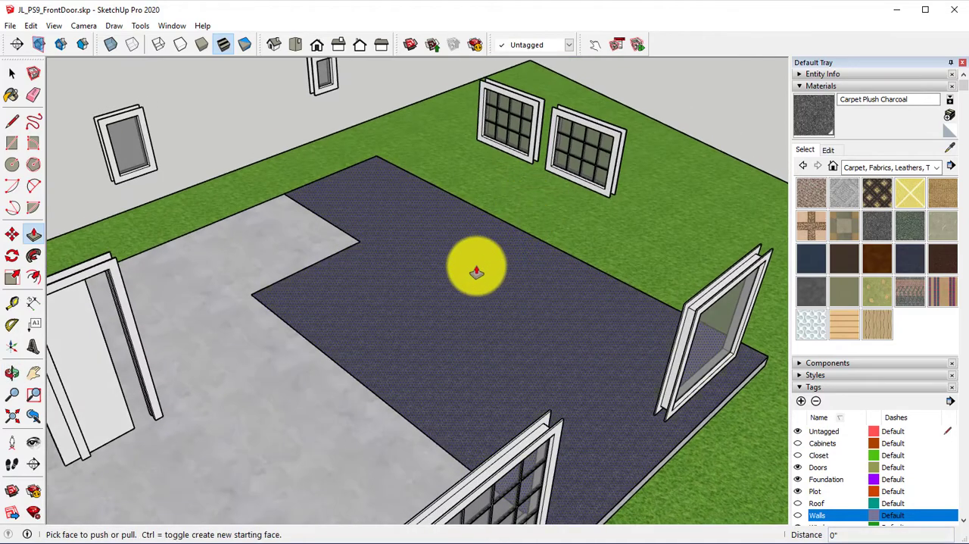
drag(478, 266, 466, 187)
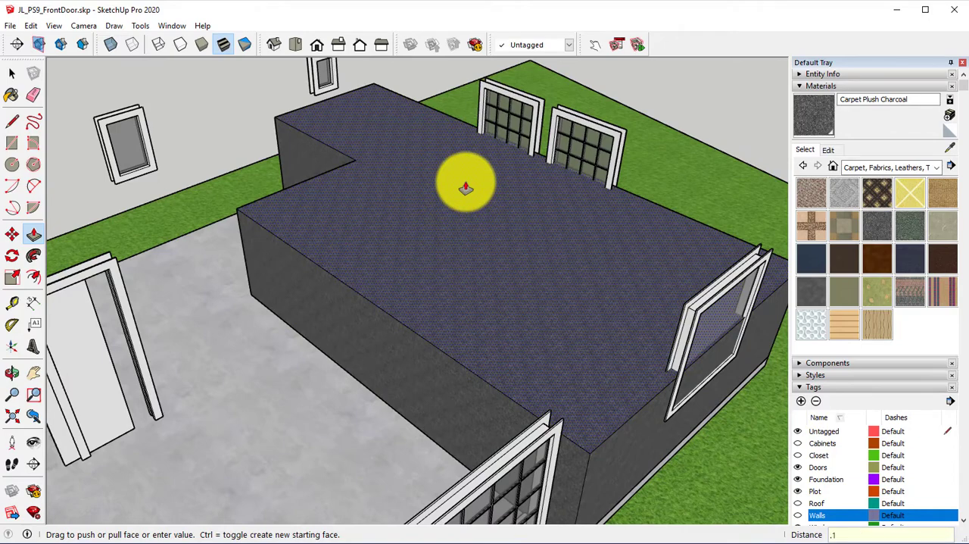
text(.1)
key(Return)
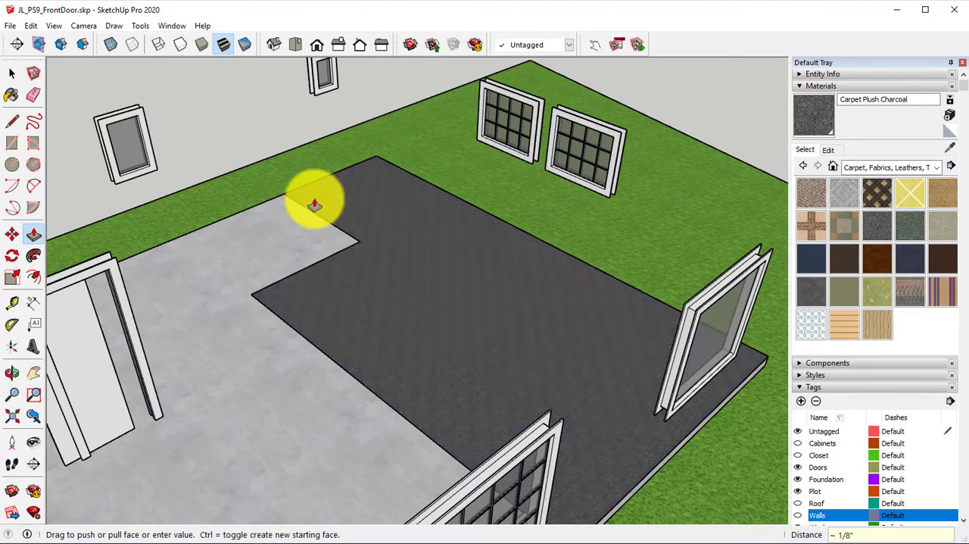
Step: Show the Walls tag again around the carpeted floor
middle_drag(313, 202, 79, 161)
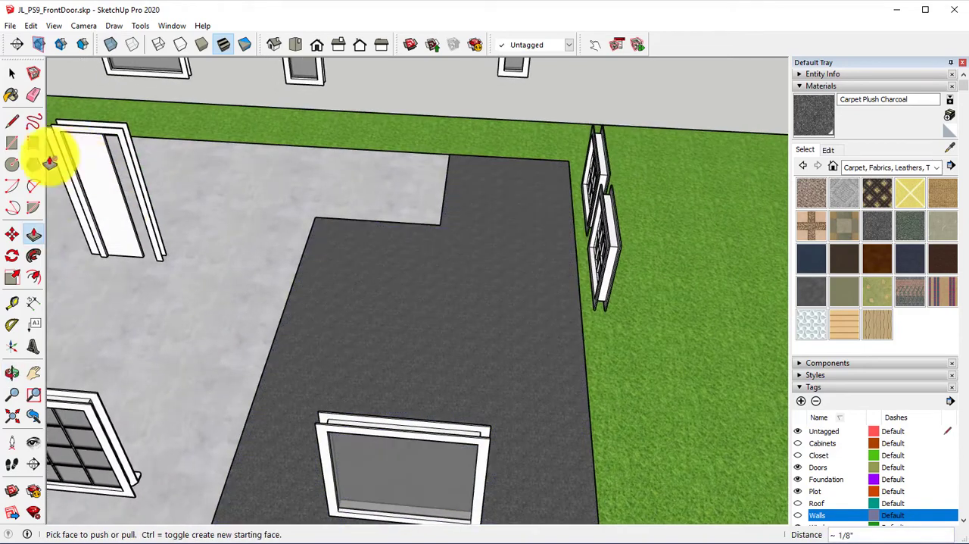
middle_drag(281, 255, 322, 371)
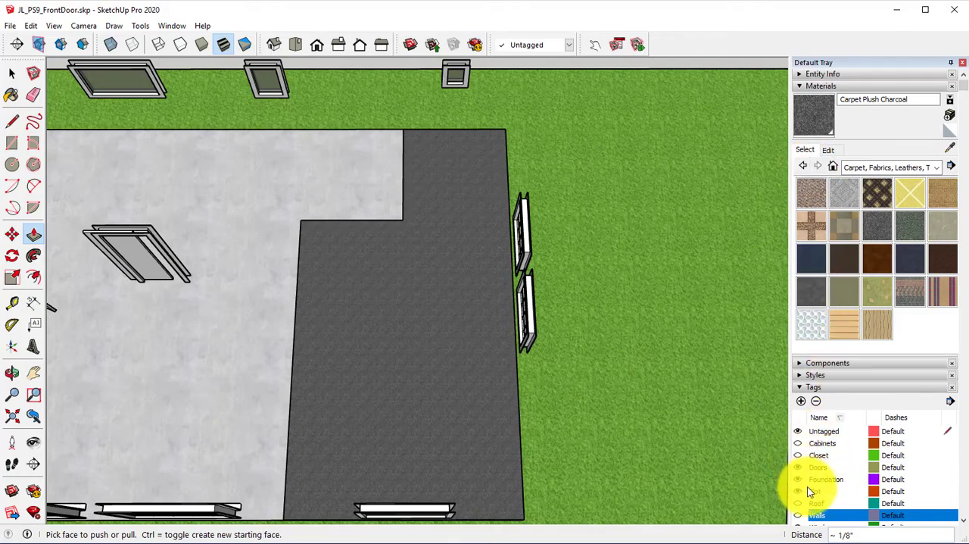
click(799, 515)
Step: Examine the carpet's edges up close where they meet the doorways of the two carpeted rooms
middle_drag(762, 472, 710, 203)
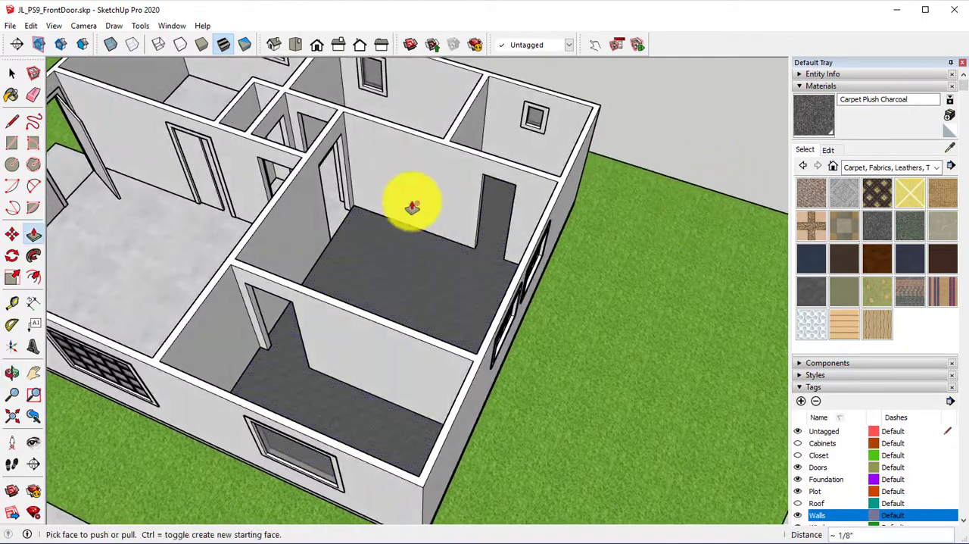
scroll(380, 236, up, 5)
shift+middle_drag(401, 240, 595, 368)
scroll(524, 352, up, 4)
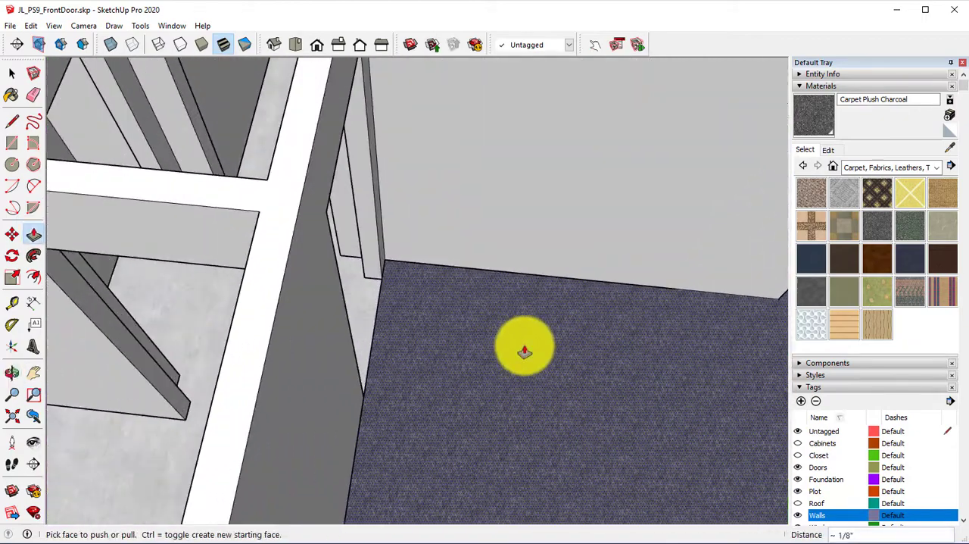
middle_drag(486, 333, 364, 377)
scroll(363, 349, up, 3)
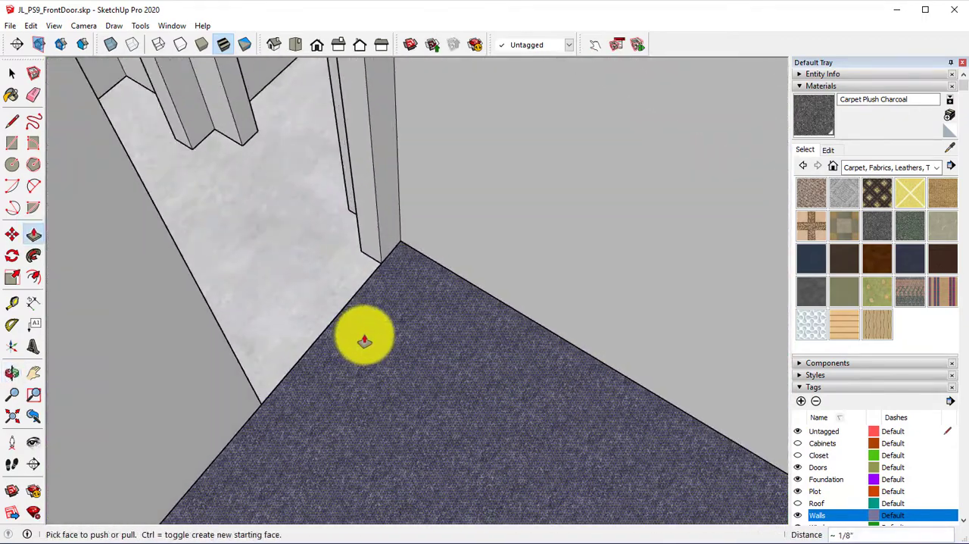
middle_drag(364, 340, 225, 370)
middle_drag(322, 381, 420, 411)
middle_drag(420, 410, 307, 392)
scroll(393, 385, up, 2)
shift+middle_drag(416, 369, 341, 401)
scroll(300, 359, up, 2)
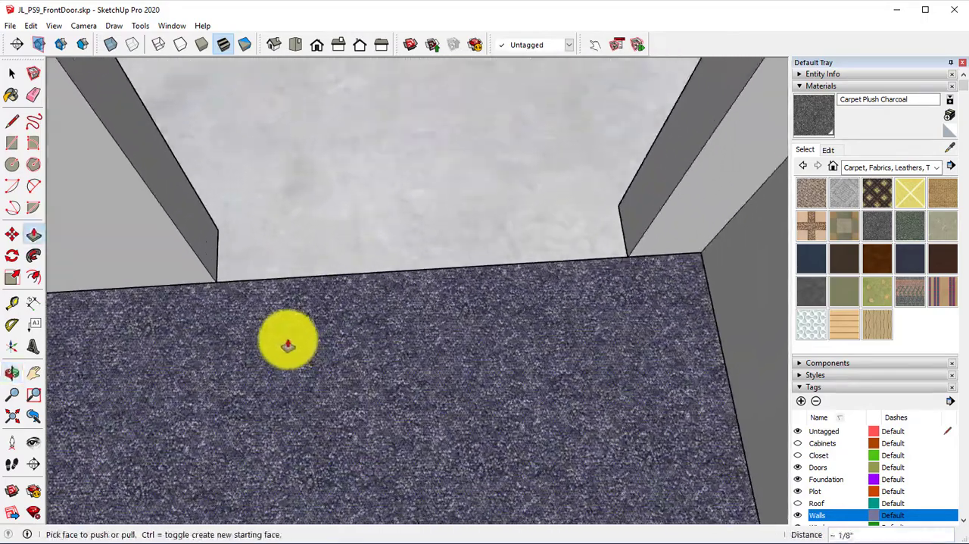
Step: Draw a 2 1/4" by 2' 8" rectangle across the doorway floor along the charcoal carpet's edge
shift+middle_drag(310, 338, 307, 380)
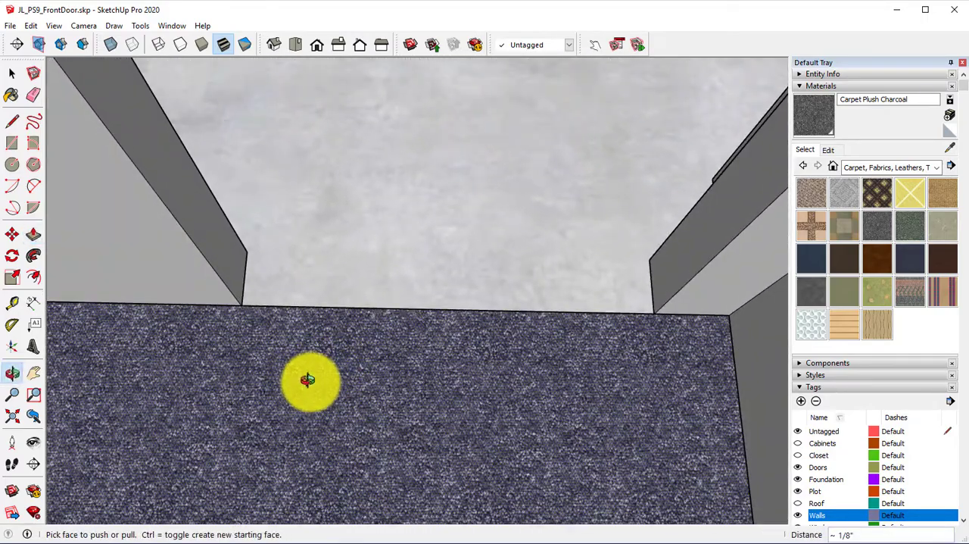
click(12, 143)
click(243, 275)
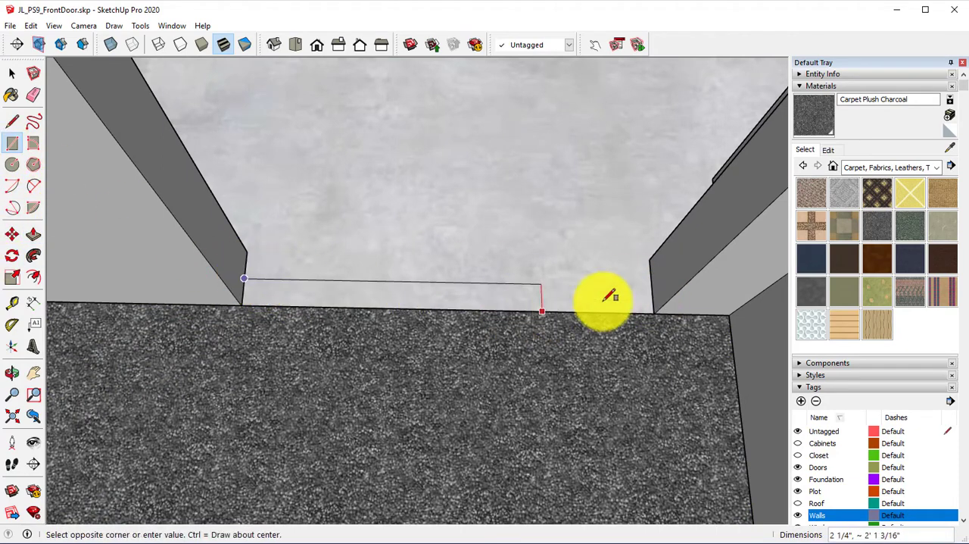
click(656, 312)
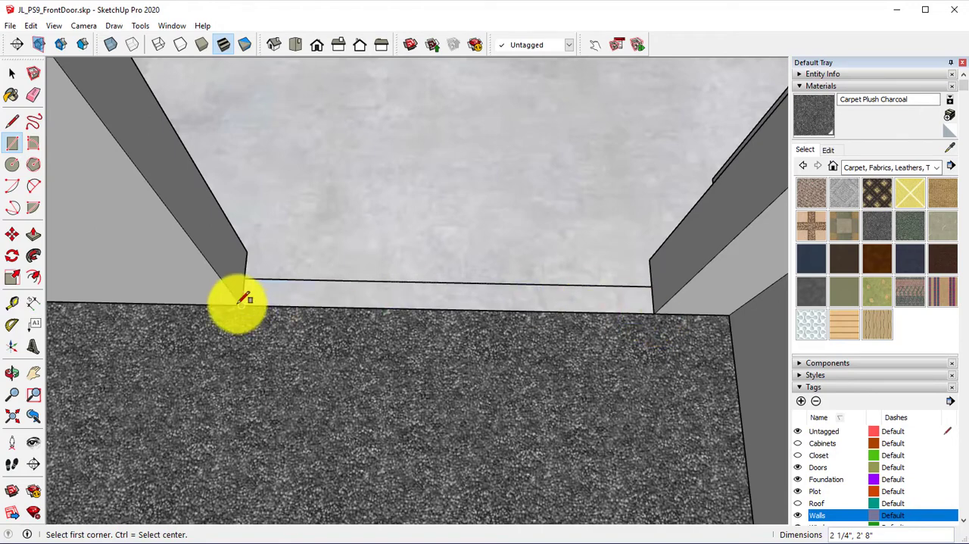
Step: Push/Pull the doorway strip up level with the carpet and erase the seam between them
click(33, 233)
click(295, 296)
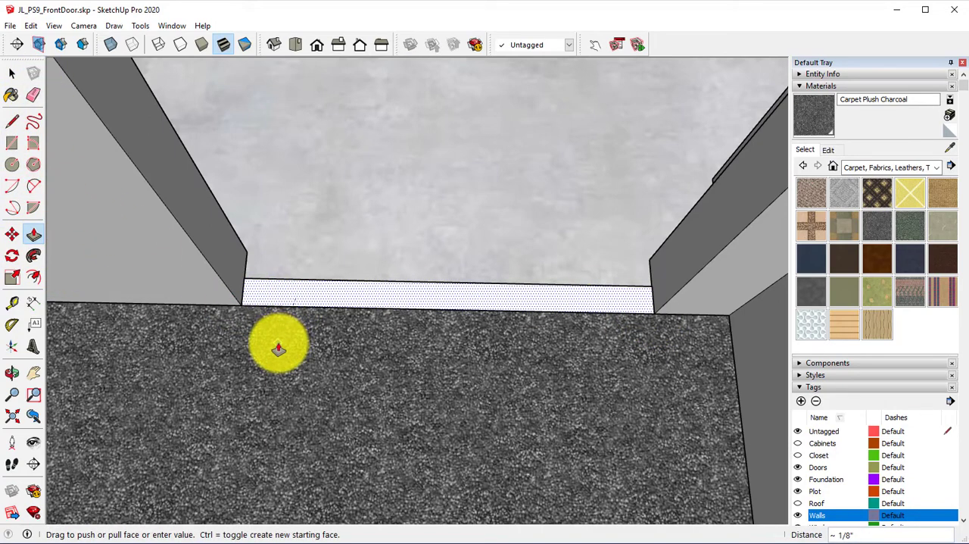
click(211, 356)
click(37, 94)
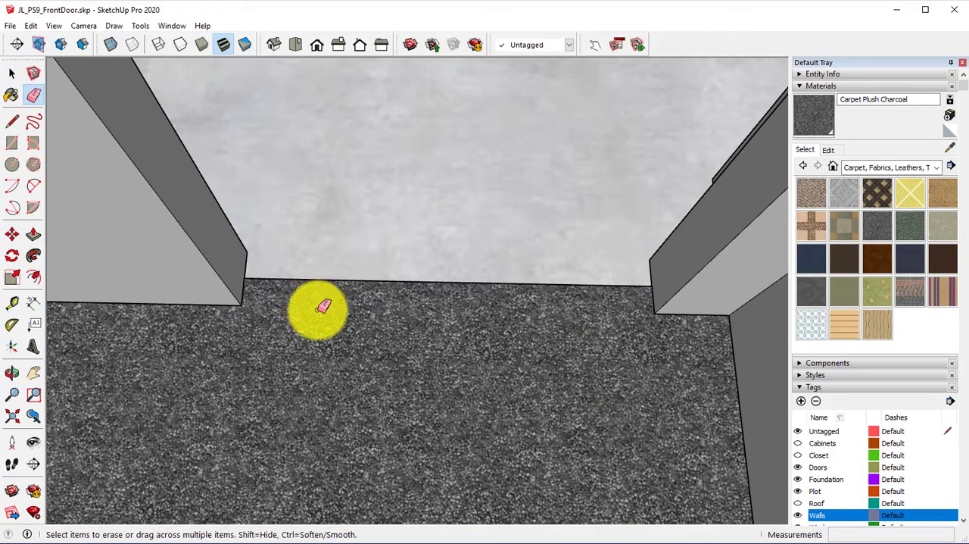
mouse_move(323, 305)
middle_down()
mouse_move(412, 325)
mouse_move(552, 262)
mouse_move(534, 253)
mouse_move(561, 263)
middle_up()
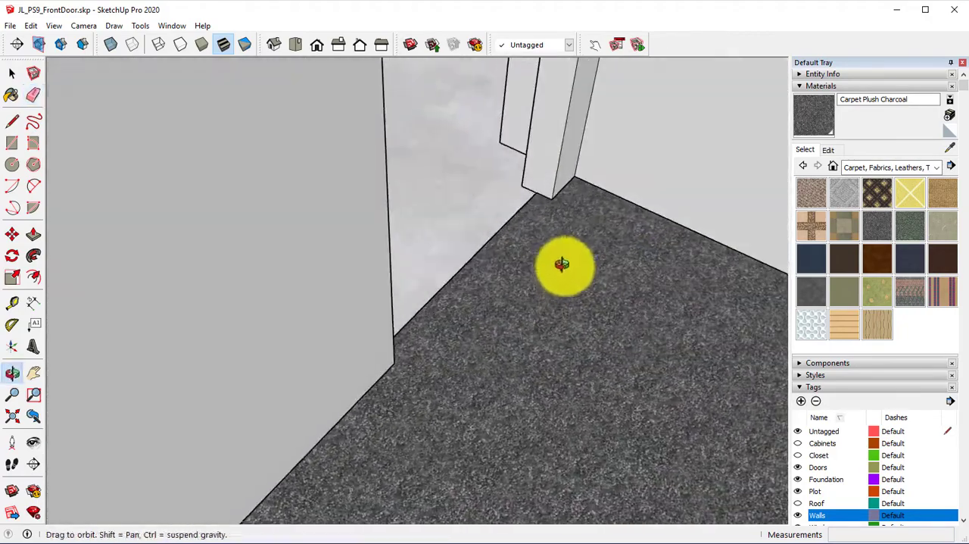
Step: Place a Tape Measure guide across the small hallway in line with its door jamb corners
scroll(562, 263, down, 10)
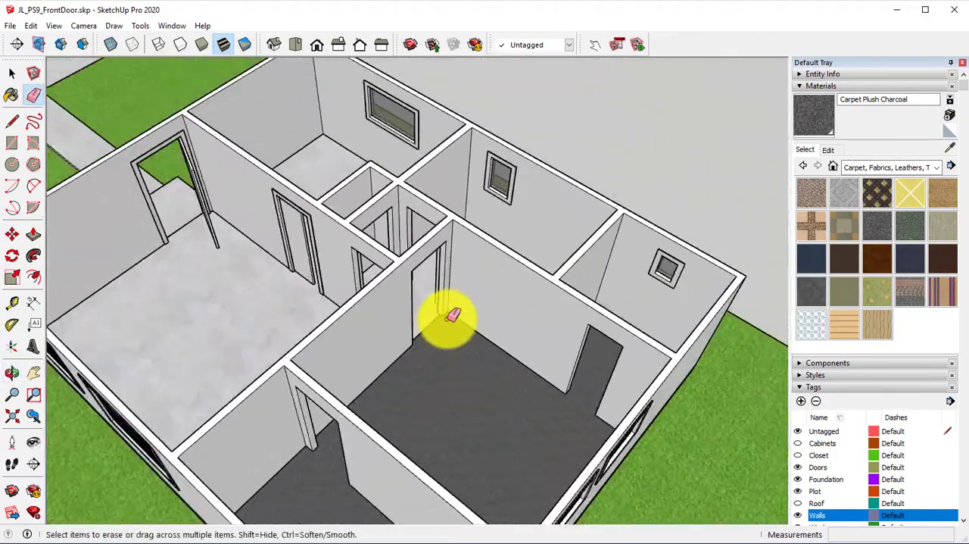
mouse_move(443, 313)
middle_down()
mouse_move(419, 415)
mouse_move(427, 458)
mouse_move(462, 272)
mouse_move(604, 294)
mouse_move(758, 263)
mouse_move(493, 344)
mouse_move(567, 392)
mouse_move(557, 391)
middle_up()
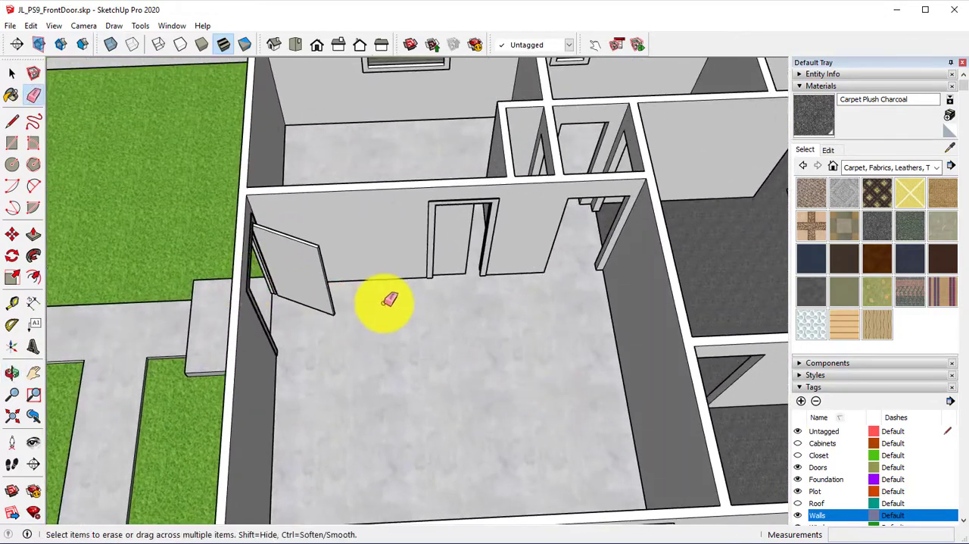
middle_drag(388, 299, 342, 439)
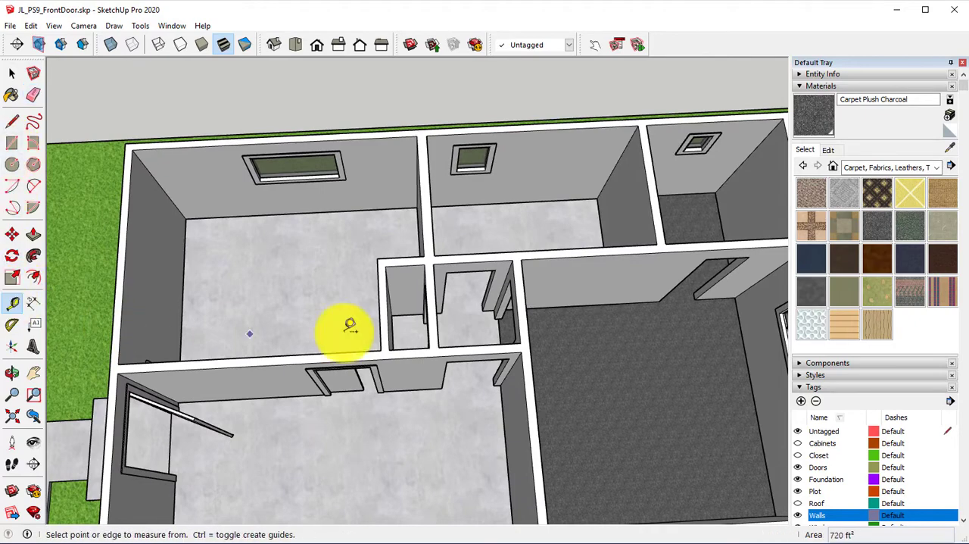
scroll(433, 312, up, 4)
middle_drag(446, 316, 483, 312)
scroll(469, 291, up, 3)
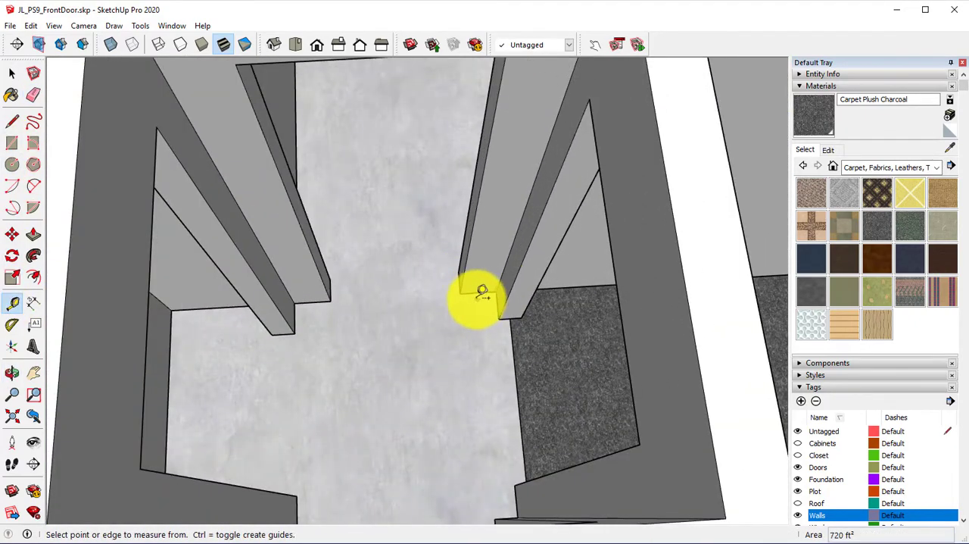
scroll(482, 282, down, 4)
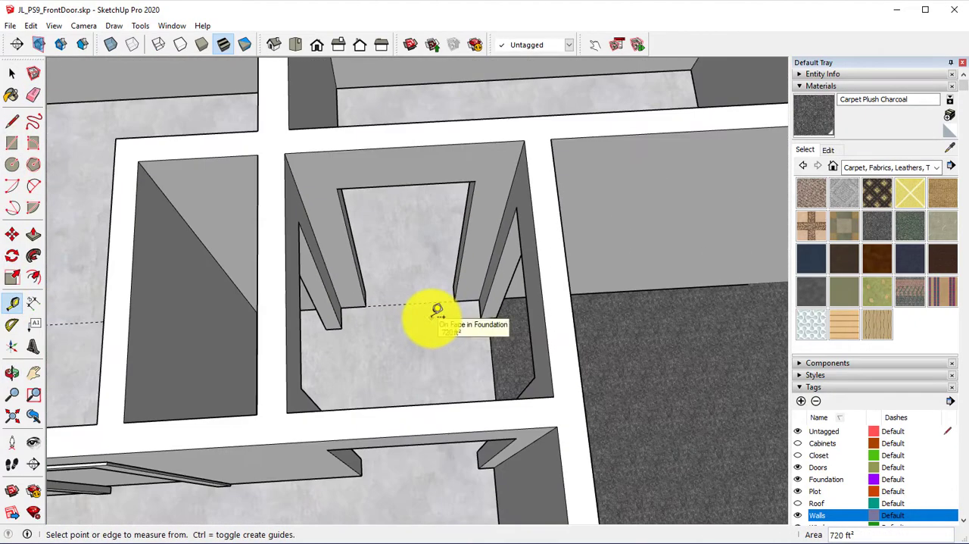
shift+middle_drag(380, 345, 345, 251)
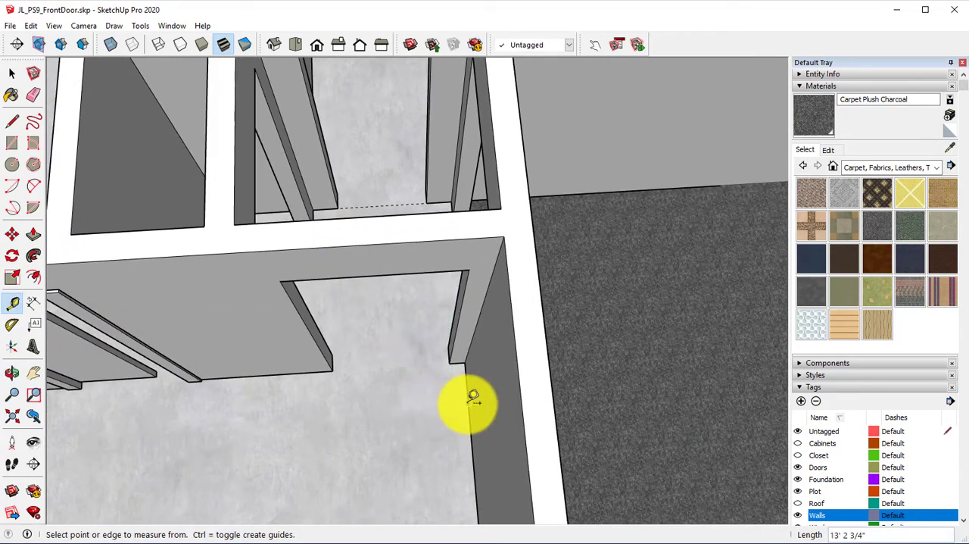
Step: Place lengthwise Tape Measure guides from the small hallway through the large front room along their walls
scroll(473, 396, down, 3)
middle_drag(412, 371, 394, 250)
scroll(462, 147, down, 3)
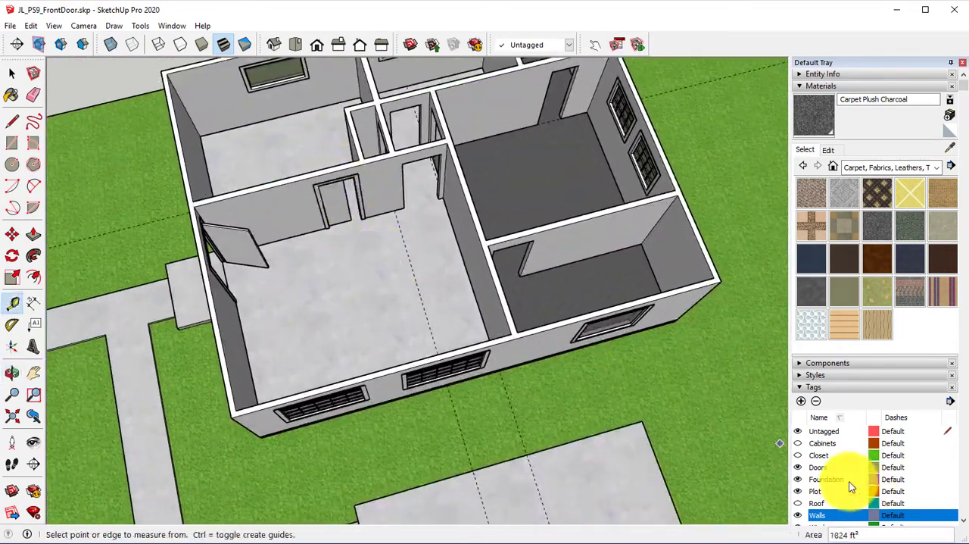
Step: Hide the Walls tag and draw a rectangle about 12' 10" by 24' from the foundation's corner to the nearer lengthwise guide
click(797, 515)
middle_drag(537, 329, 489, 345)
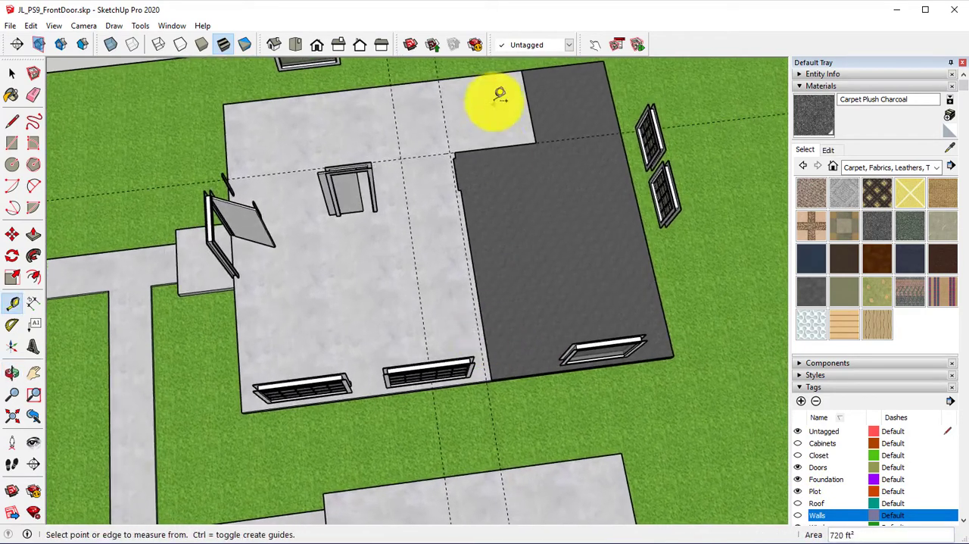
click(12, 143)
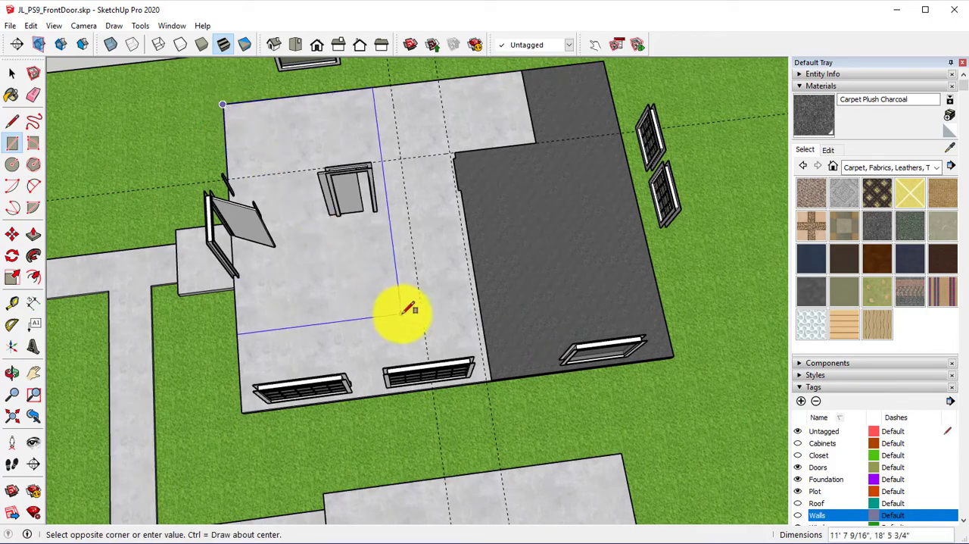
scroll(416, 312, up, 3)
middle_drag(450, 331, 366, 305)
scroll(368, 304, up, 4)
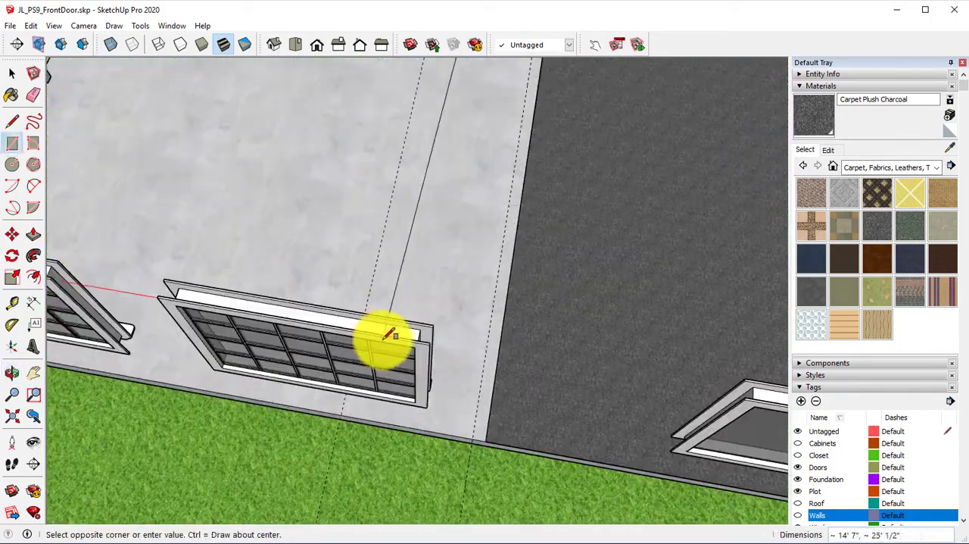
shift+middle_drag(346, 212, 351, 511)
scroll(356, 342, down, 3)
mouse_move(356, 341)
shift+middle_down()
mouse_move(419, 313)
mouse_move(455, 242)
shift+middle_up()
mouse_move(454, 242)
shift+middle_down()
mouse_move(428, 203)
mouse_move(389, 371)
shift+middle_up()
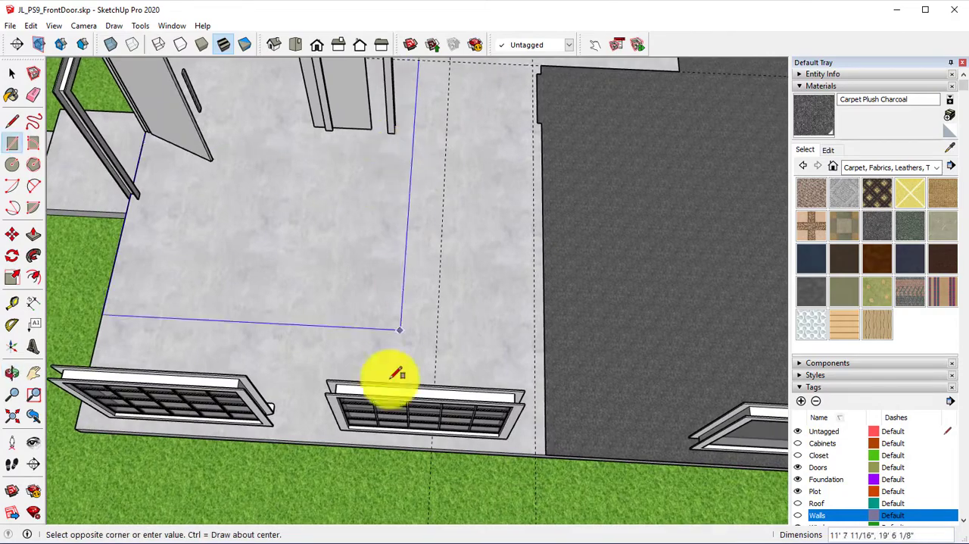
click(437, 444)
Step: Draw a rectangle 17' 6 3/4" by about 3' 9" between the two lengthwise guides, from the cross guide to the foundation's front edge
scroll(409, 439, up, 2)
mouse_move(409, 439)
middle_down()
mouse_move(333, 448)
mouse_move(295, 521)
middle_up()
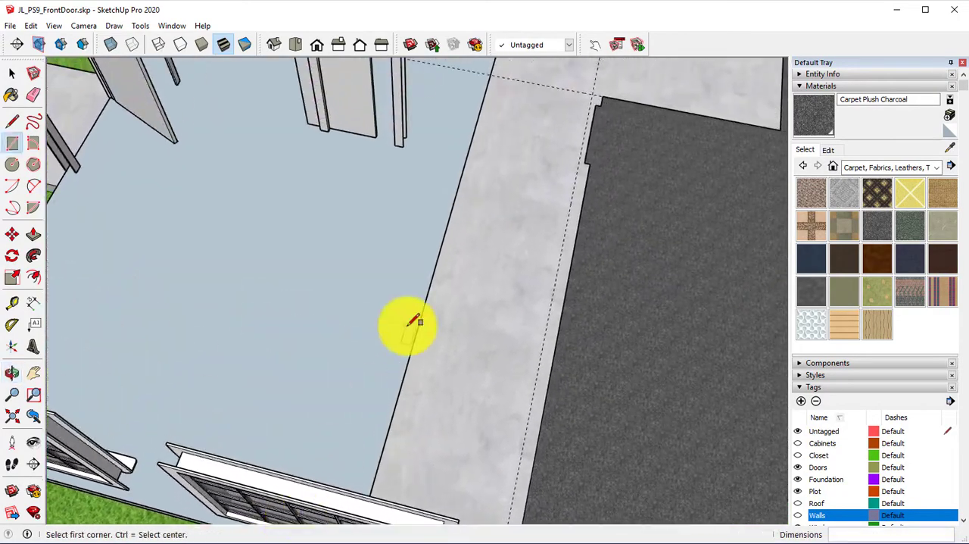
mouse_move(407, 326)
shift+middle_down()
mouse_move(363, 506)
mouse_move(394, 496)
shift+middle_up()
shift+middle_drag(396, 283, 383, 350)
scroll(458, 231, up, 5)
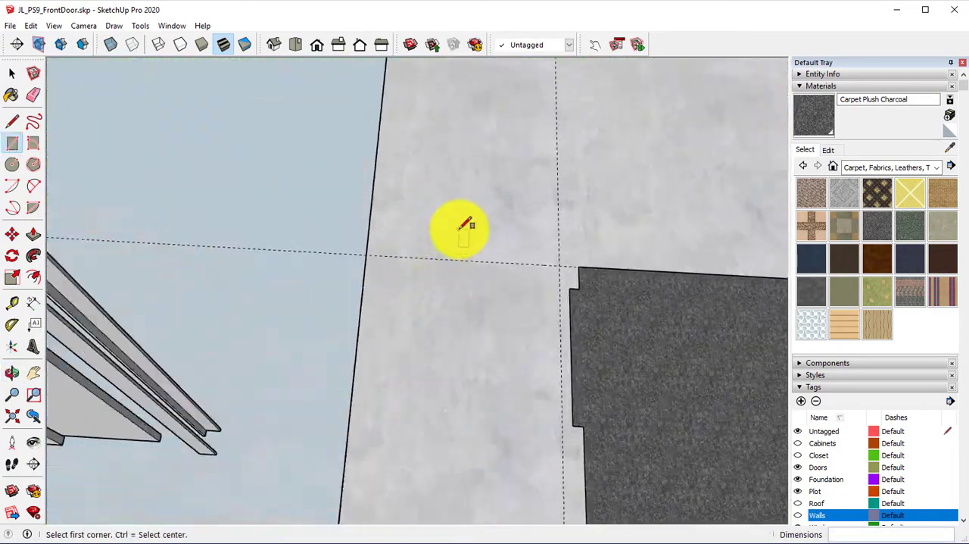
shift+middle_drag(428, 455, 337, 115)
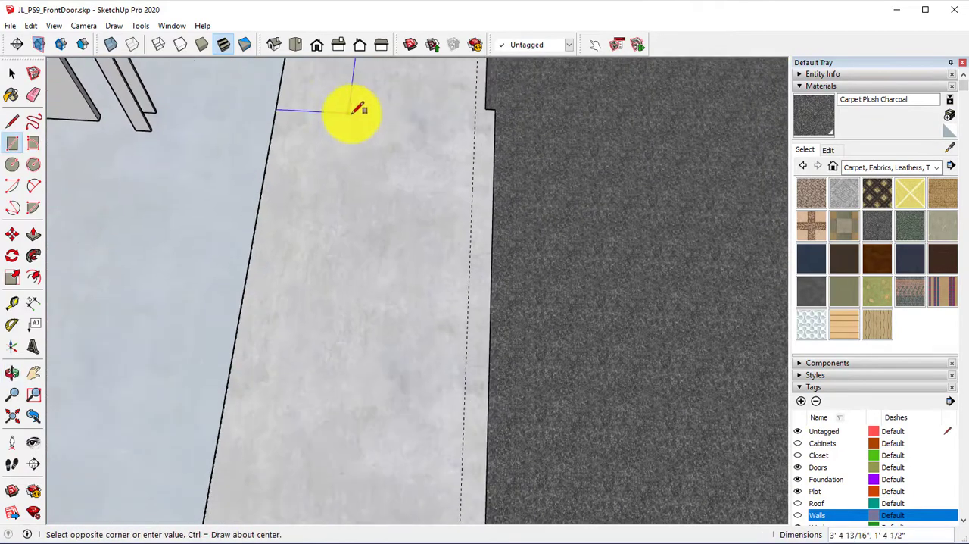
scroll(352, 113, down, 3)
shift+middle_drag(378, 190, 394, 29)
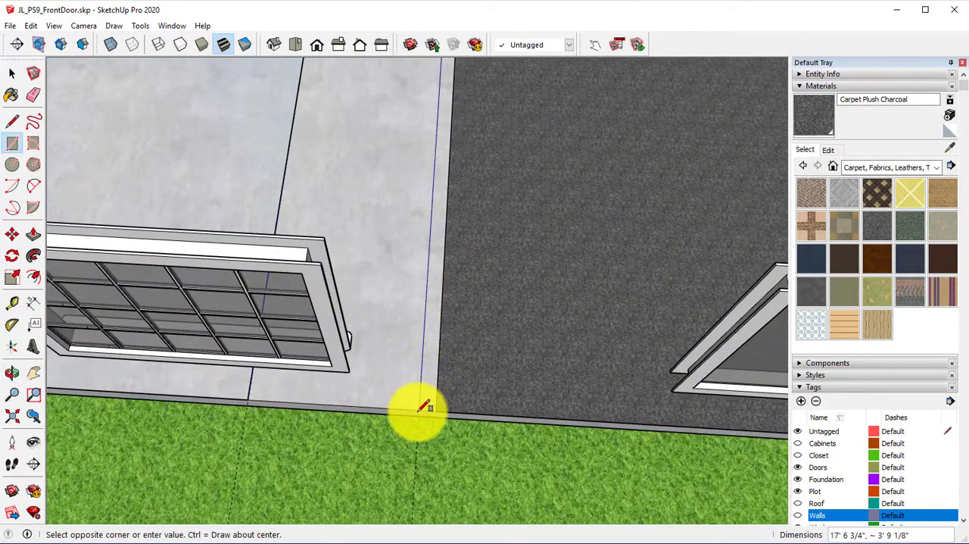
mouse_move(355, 185)
shift+middle_down()
mouse_move(340, 379)
mouse_move(352, 429)
mouse_move(327, 348)
shift+middle_up()
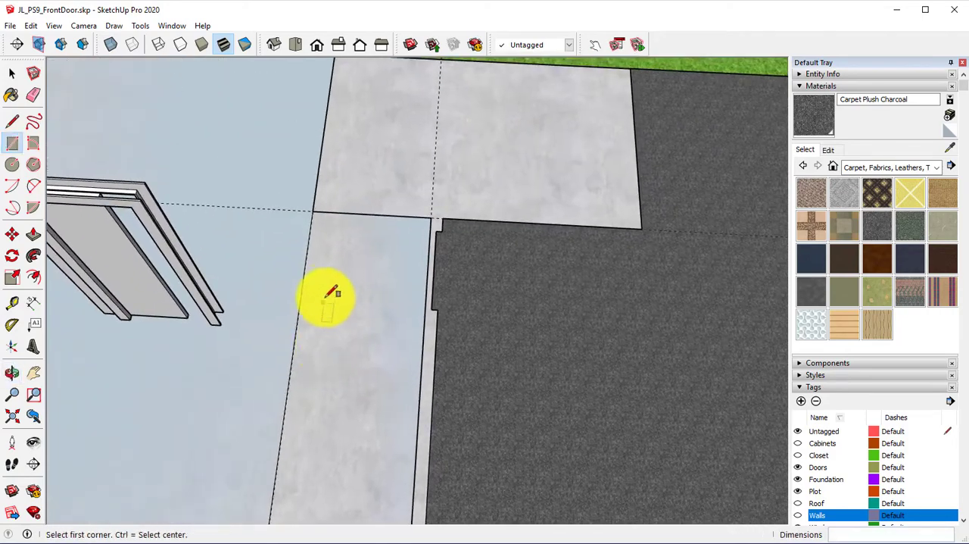
Step: Erase the shared edge between the two floor rectangles and remove the guides
scroll(330, 281, up, 1)
click(31, 97)
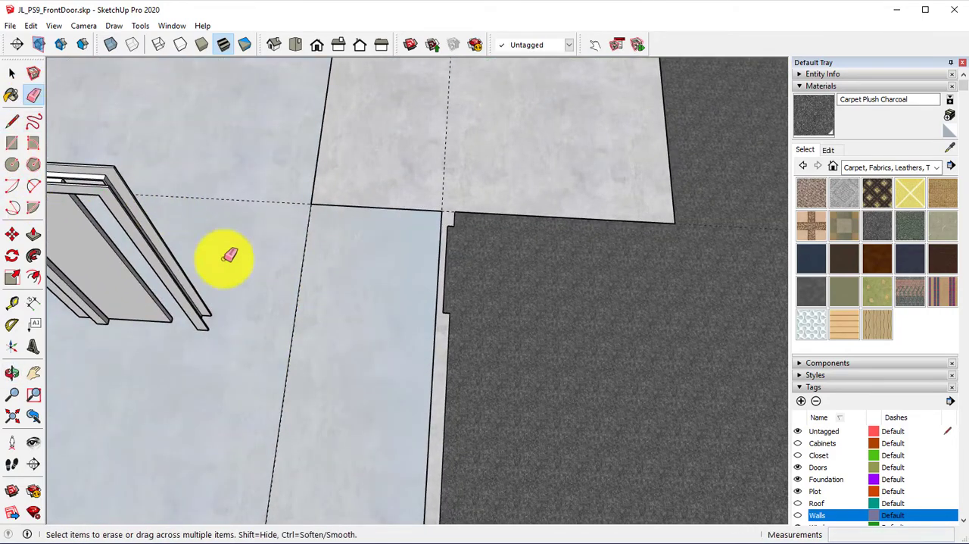
shift+middle_drag(311, 307, 286, 336)
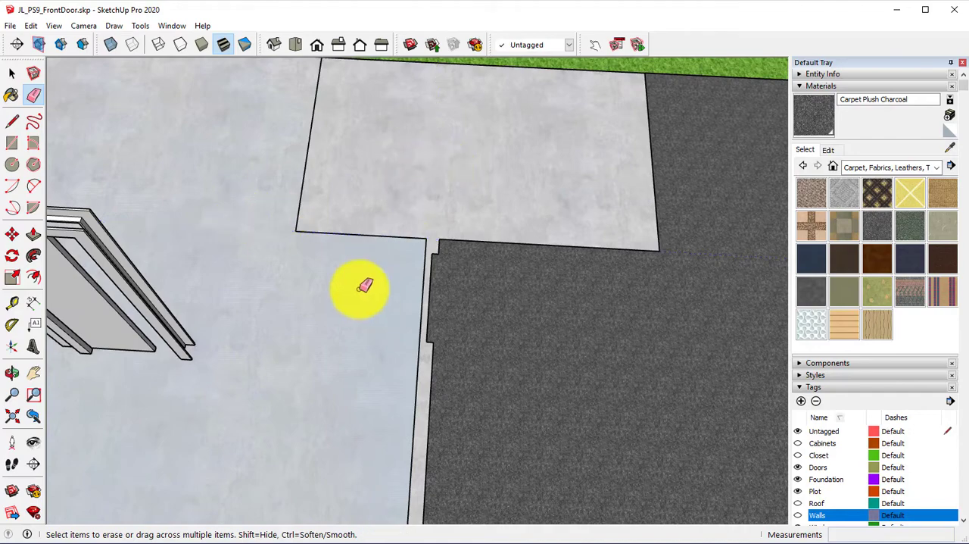
mouse_move(362, 286)
middle_down()
mouse_move(318, 234)
mouse_move(399, 280)
middle_up()
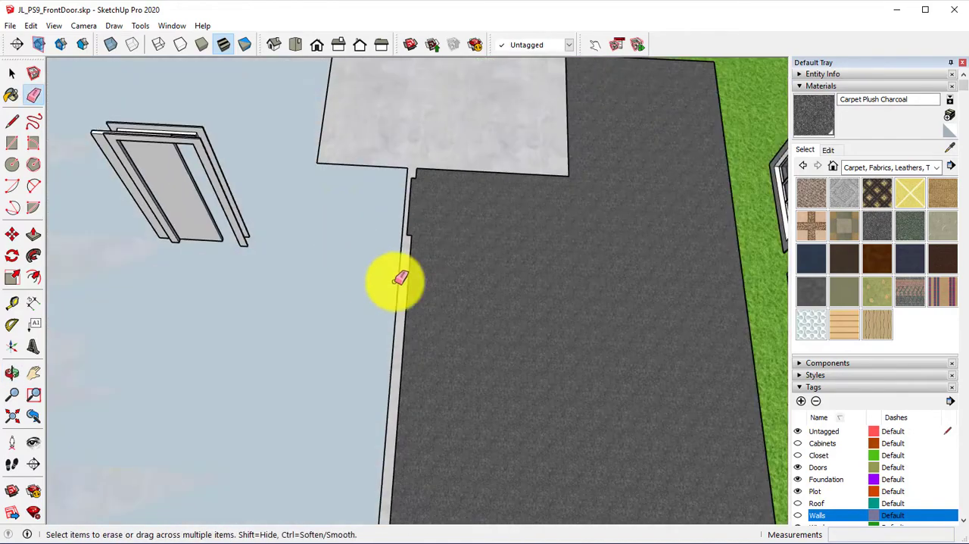
Step: Show the Walls tag again around the merged floor face
click(799, 517)
mouse_move(397, 321)
middle_down()
mouse_move(424, 325)
mouse_move(677, 274)
mouse_move(505, 285)
mouse_move(179, 400)
middle_up()
middle_drag(477, 303, 253, 298)
scroll(261, 303, up, 5)
mouse_move(579, 362)
middle_down()
mouse_move(763, 376)
mouse_move(599, 256)
mouse_move(535, 443)
mouse_move(762, 431)
mouse_move(422, 251)
mouse_move(490, 326)
mouse_move(487, 336)
middle_up()
scroll(438, 282, up, 4)
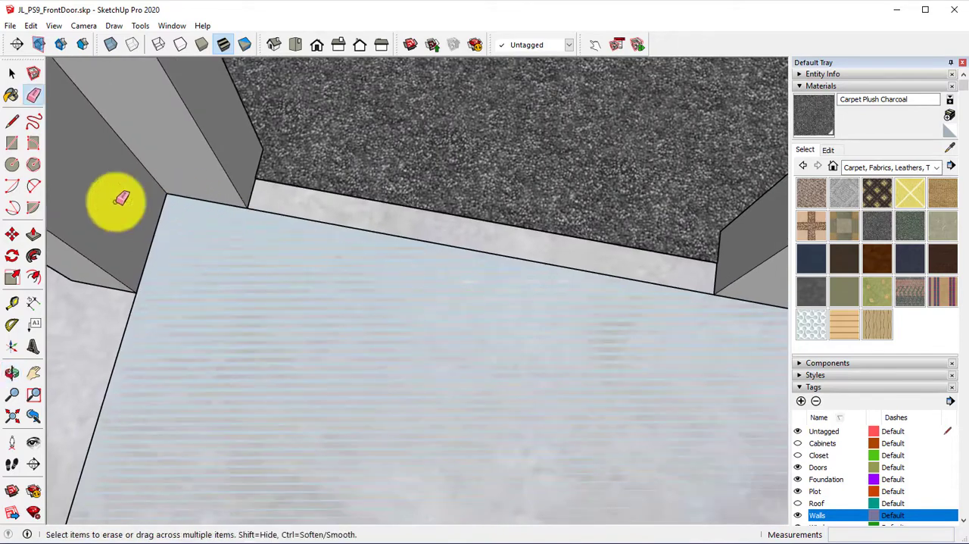
Step: Fill the doorway gap beside the charcoal carpet with a rectangle about 2 1/4" by 2' 8" and erase its seam with the new floor
scroll(354, 275, up, 2)
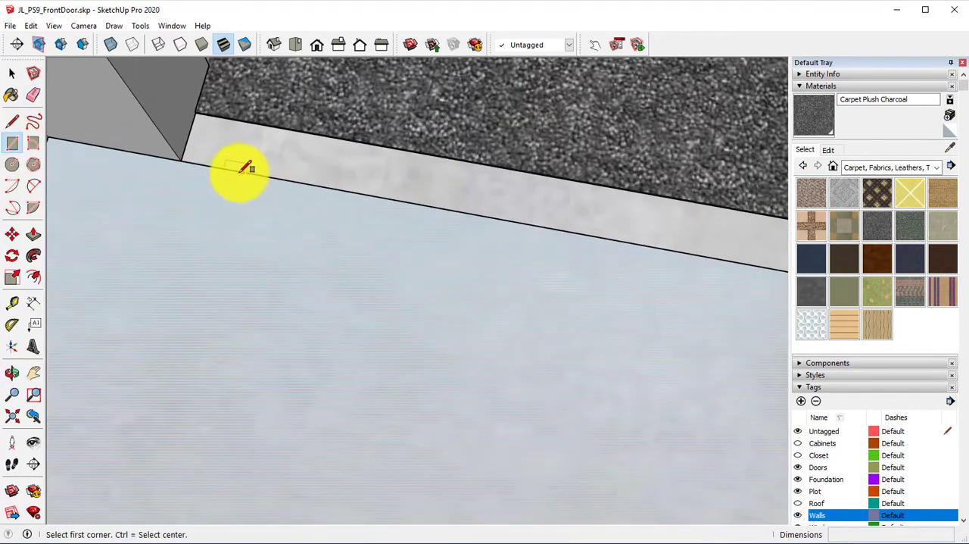
click(184, 157)
shift+middle_drag(432, 265, 204, 269)
middle_drag(204, 270, 399, 246)
scroll(597, 152, up, 3)
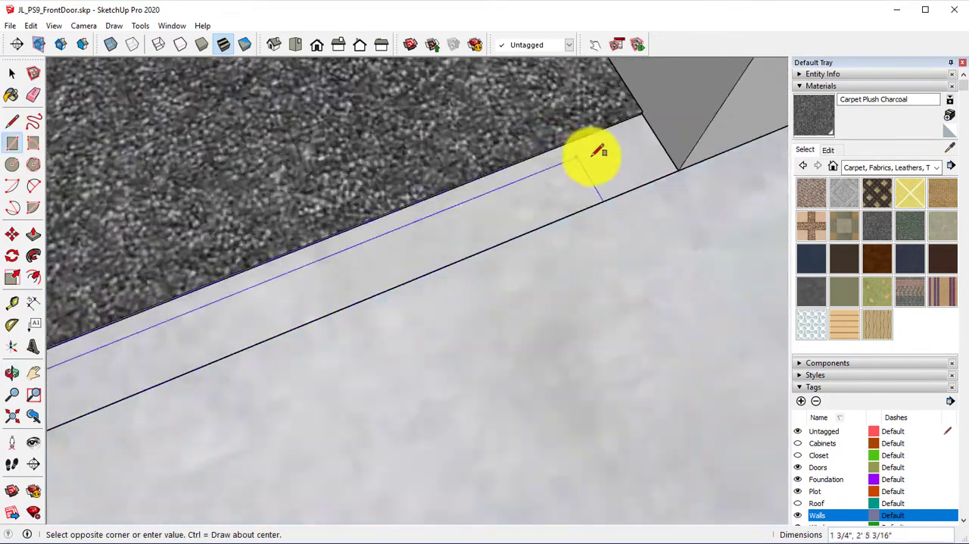
scroll(643, 125, up, 2)
middle_drag(649, 127, 614, 58)
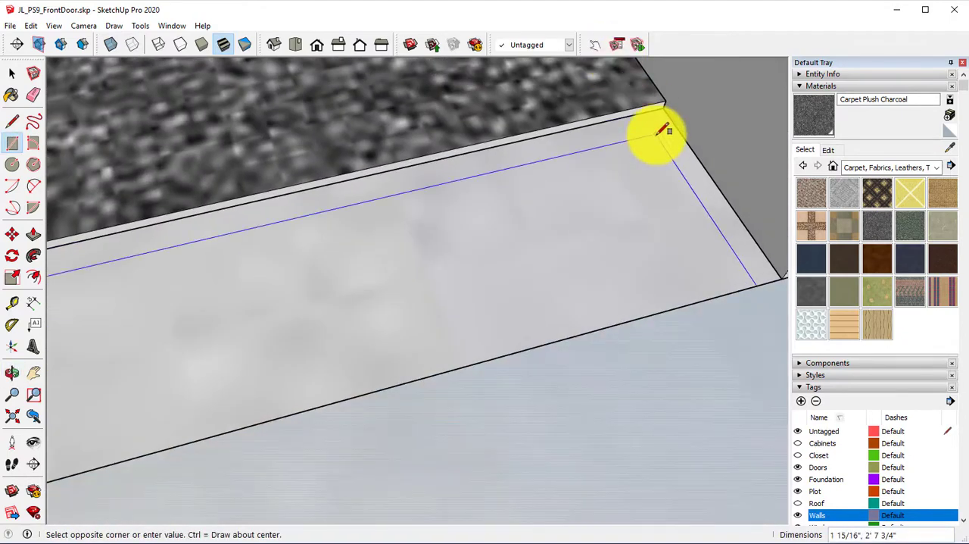
scroll(659, 130, up, 2)
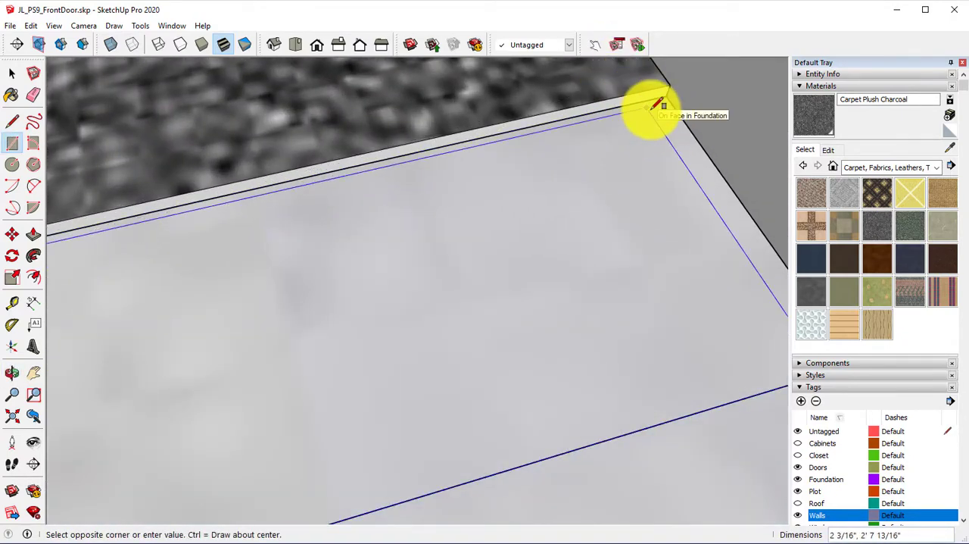
scroll(605, 140, down, 2)
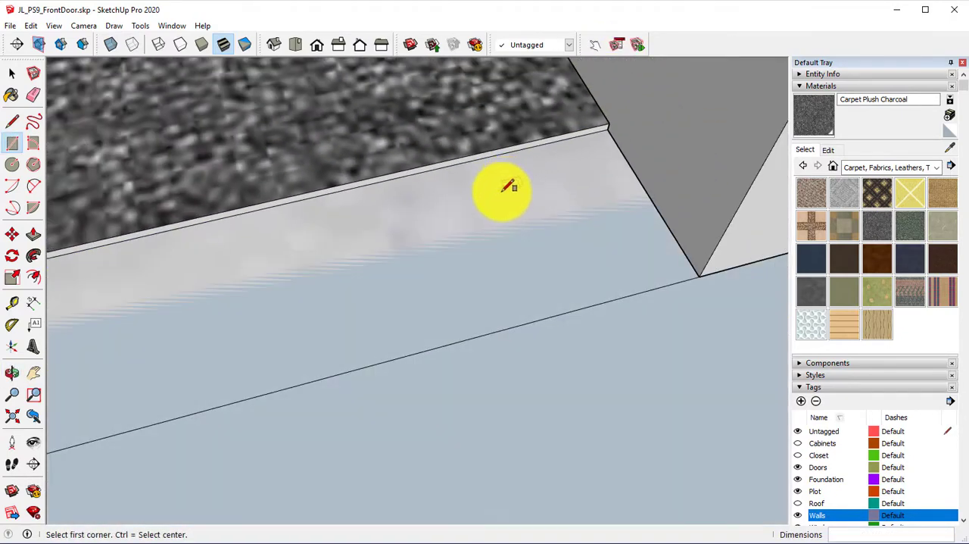
click(34, 96)
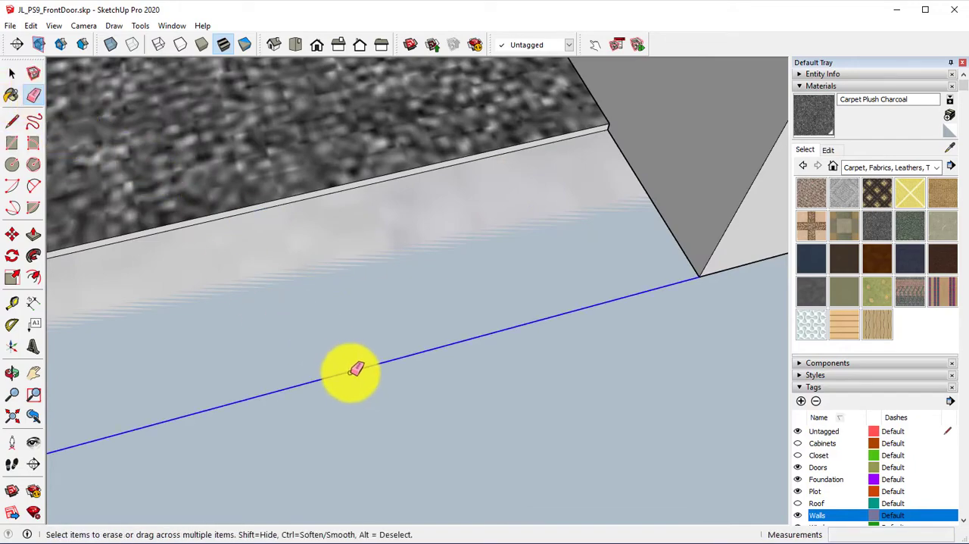
mouse_move(356, 376)
middle_down()
mouse_move(433, 363)
mouse_move(303, 381)
mouse_move(613, 470)
mouse_move(771, 390)
mouse_move(310, 353)
mouse_move(659, 450)
mouse_move(673, 326)
mouse_move(552, 328)
mouse_move(240, 288)
mouse_move(342, 305)
mouse_move(193, 205)
middle_up()
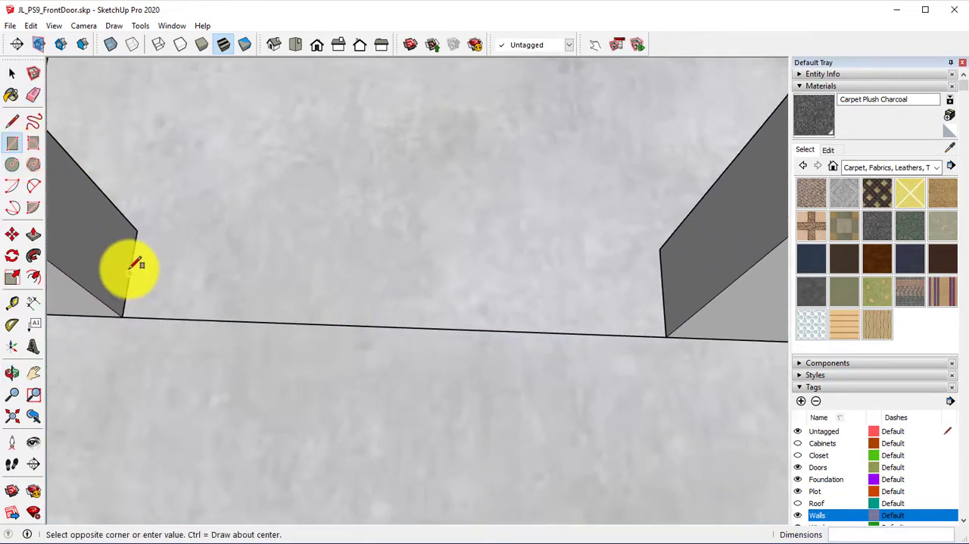
Step: Draw a 2' 2" by 2 1/4" rectangle in the next doorway and erase its seam with the new floor
drag(130, 271, 667, 344)
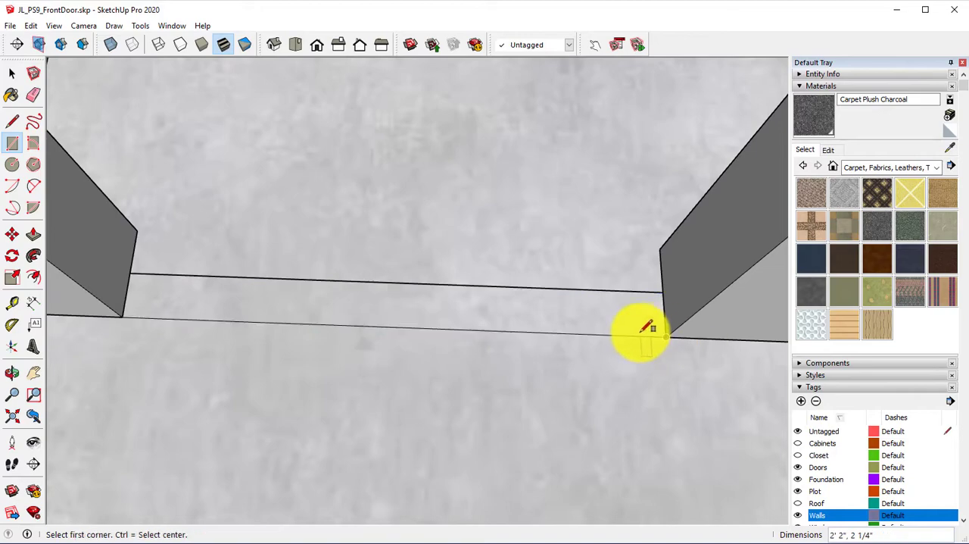
key(e)
click(494, 338)
scroll(484, 348, down, 10)
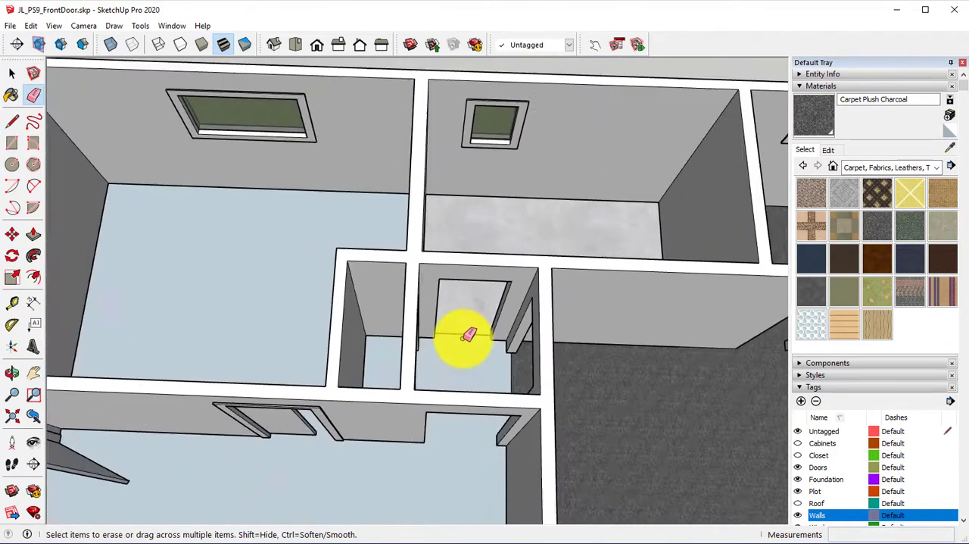
Step: Push/Pull the merged floor face up about 1/8" to the height of the adjoining charcoal carpet
mouse_move(469, 334)
middle_down()
mouse_move(472, 223)
mouse_move(439, 179)
mouse_move(606, 141)
mouse_move(741, 243)
mouse_move(807, 199)
mouse_move(471, 337)
mouse_move(584, 456)
mouse_move(573, 447)
middle_up()
scroll(430, 220, up, 6)
mouse_move(428, 199)
middle_down()
mouse_move(15, 182)
mouse_move(331, 249)
mouse_move(68, 201)
middle_up()
click(39, 227)
scroll(492, 301, up, 4)
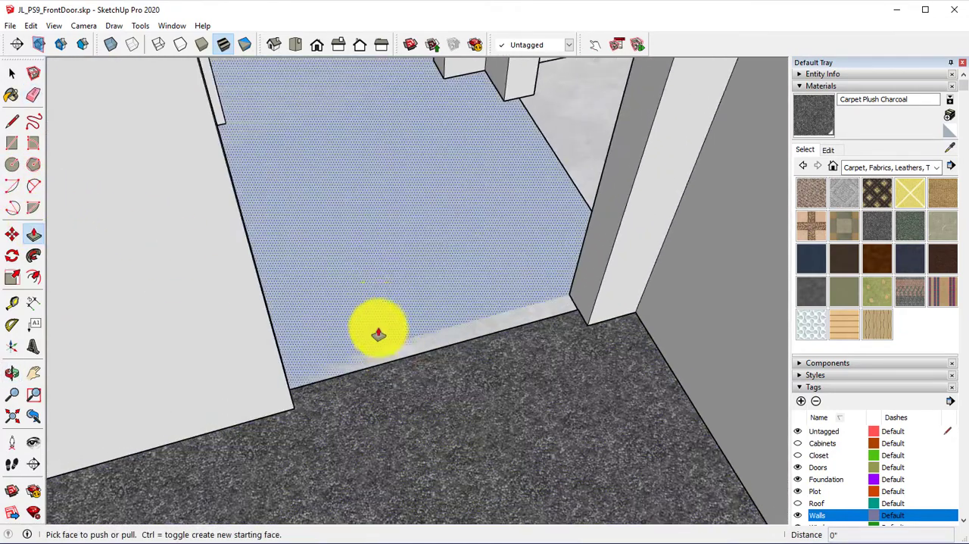
drag(384, 305, 406, 430)
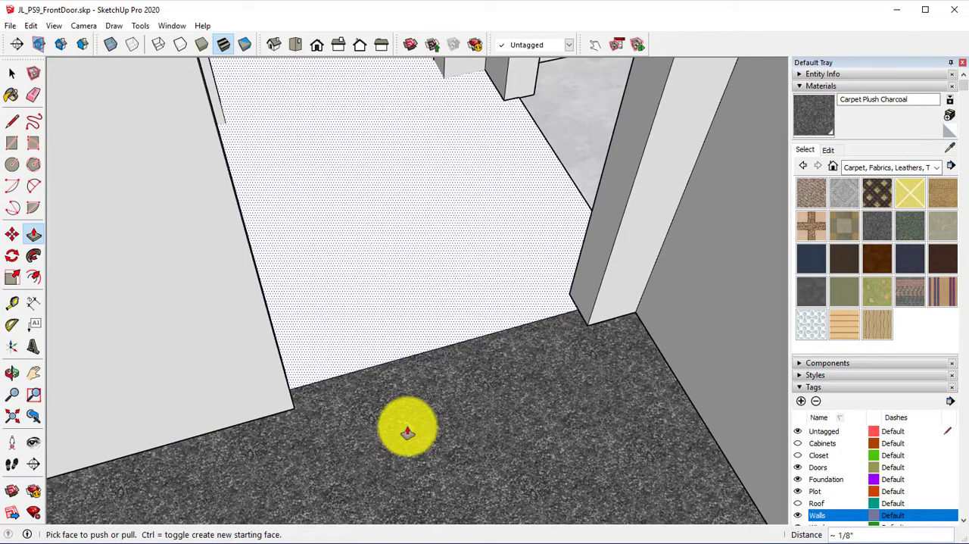
mouse_move(407, 432)
middle_down()
mouse_move(378, 426)
mouse_move(346, 363)
mouse_move(346, 340)
mouse_move(437, 510)
mouse_move(409, 449)
middle_up()
scroll(396, 372, down, 2)
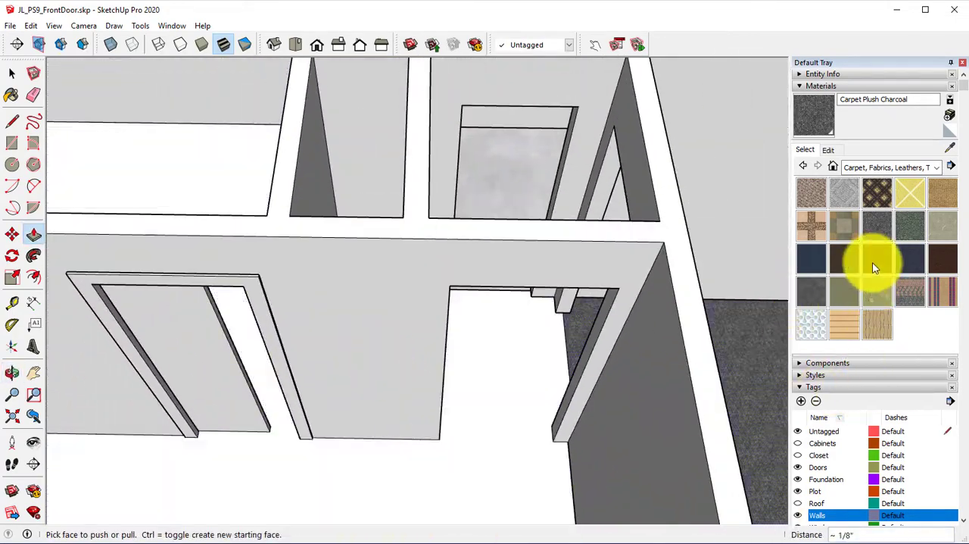
Step: Paint the raised floor from the Wood materials, trying Wood Floor and Wood Floor Parquet before settling on Wood Floor Dark
click(901, 168)
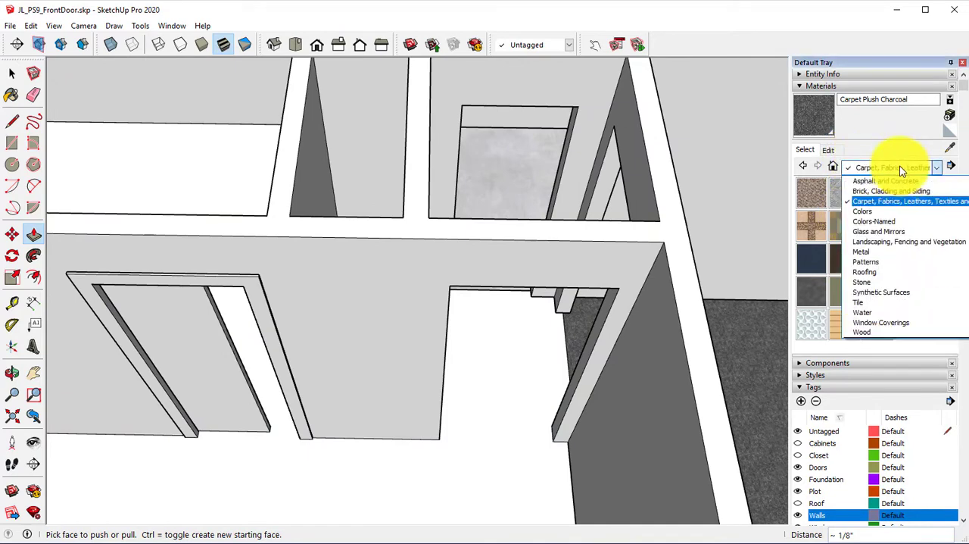
click(896, 334)
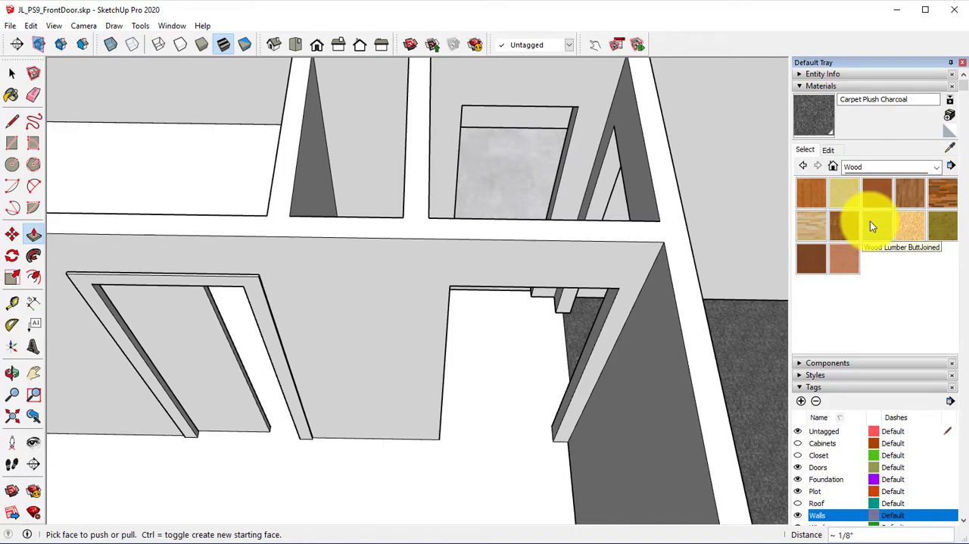
click(909, 199)
click(503, 398)
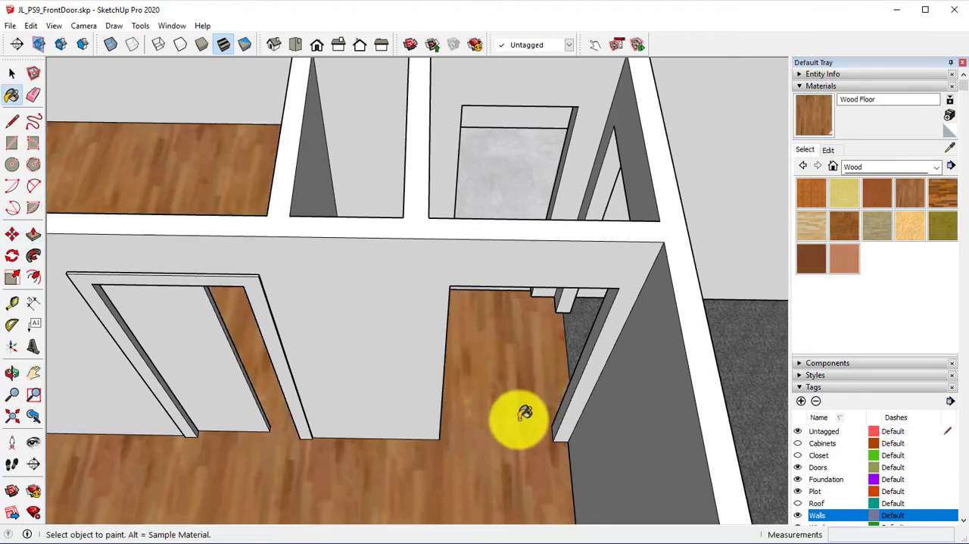
mouse_move(520, 411)
middle_down()
mouse_move(514, 363)
mouse_move(538, 269)
mouse_move(565, 227)
mouse_move(637, 240)
middle_up()
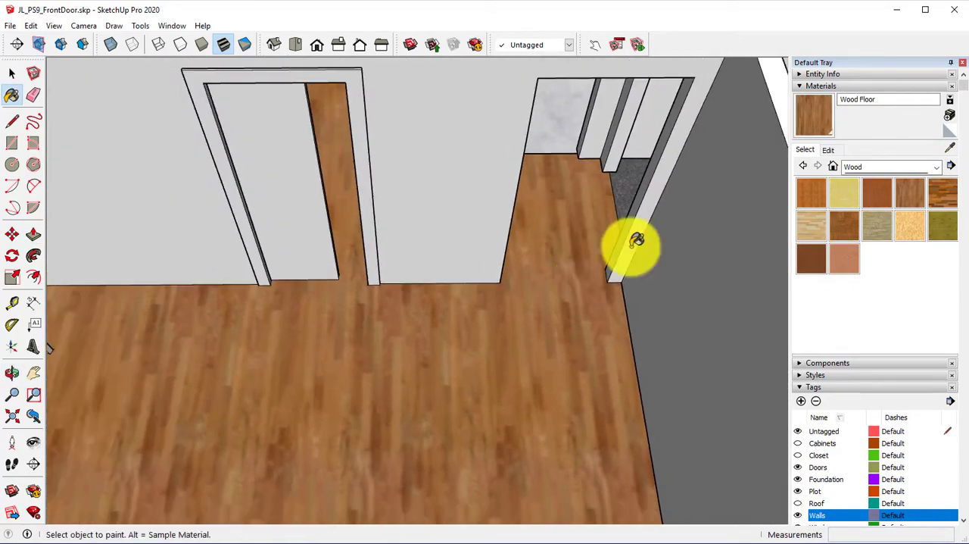
click(843, 220)
click(539, 312)
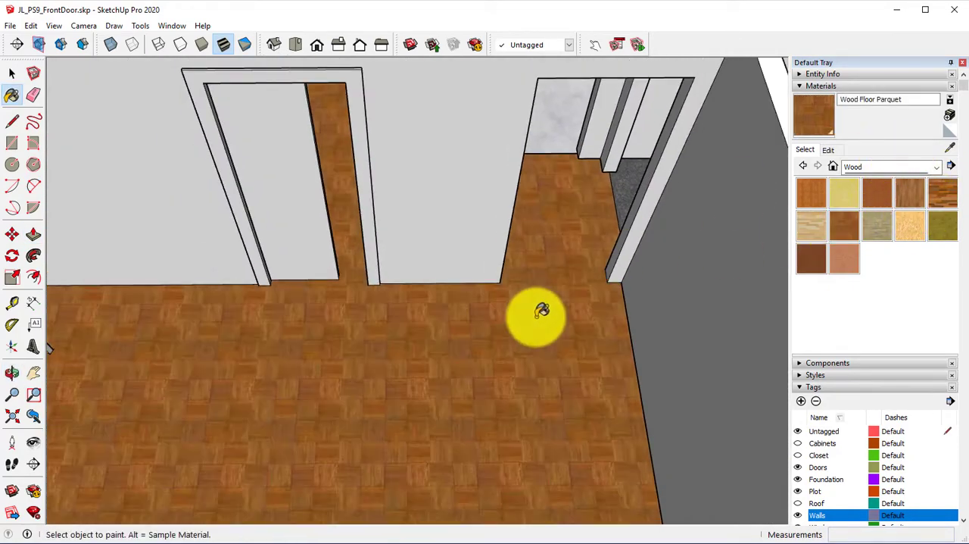
click(943, 199)
click(463, 373)
scroll(523, 383, down, 3)
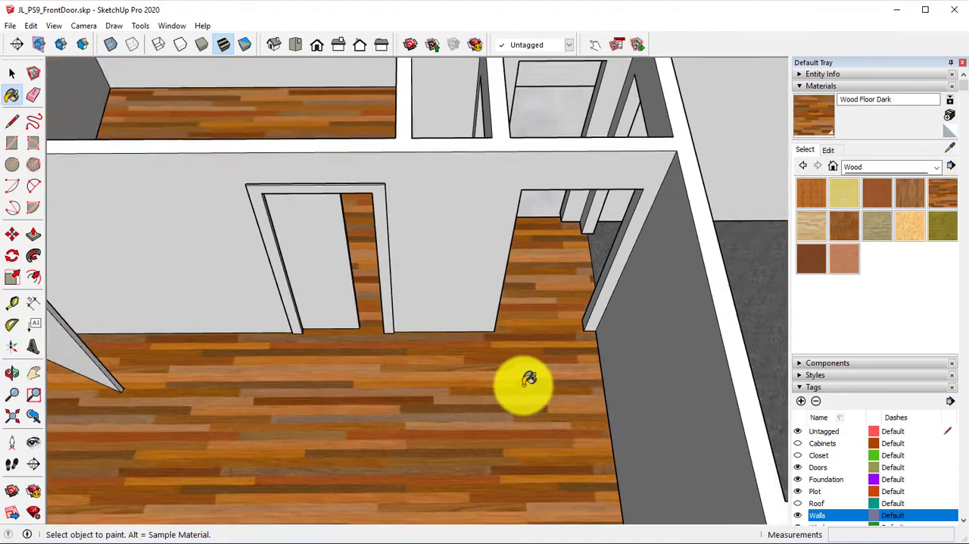
Step: Examine the dark wood floor throughout the rooms and doorways, including its border with the carpet and the uncovered concrete room
mouse_move(523, 383)
middle_down()
mouse_move(385, 331)
mouse_move(465, 293)
mouse_move(717, 298)
middle_up()
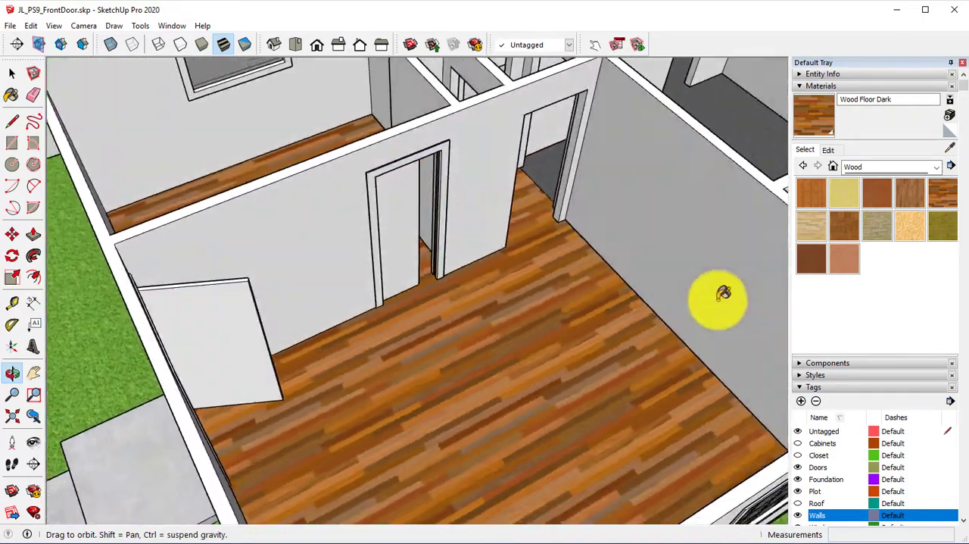
mouse_move(521, 327)
middle_down()
mouse_move(606, 400)
mouse_move(580, 385)
mouse_move(676, 228)
mouse_move(673, 388)
mouse_move(708, 386)
mouse_move(692, 375)
mouse_move(664, 275)
mouse_move(658, 295)
middle_up()
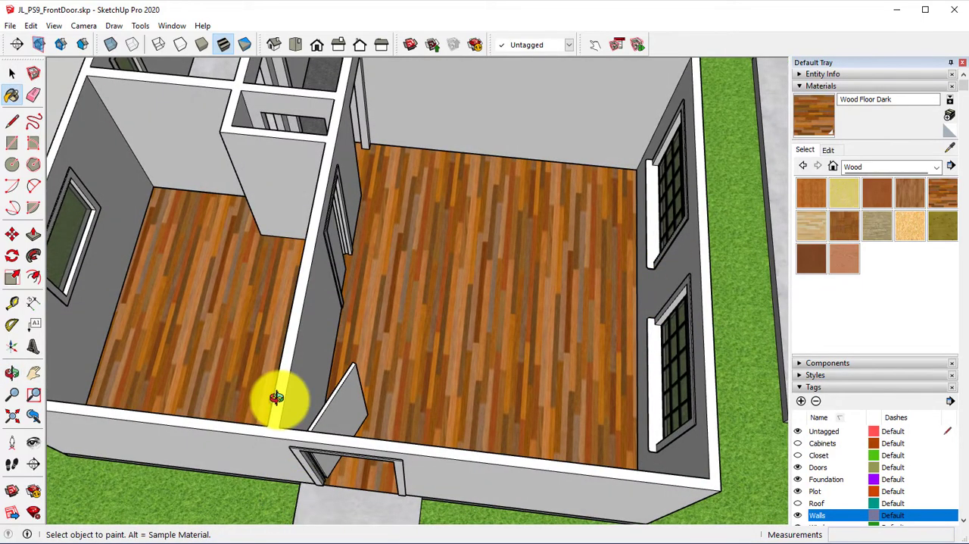
middle_drag(277, 397, 362, 424)
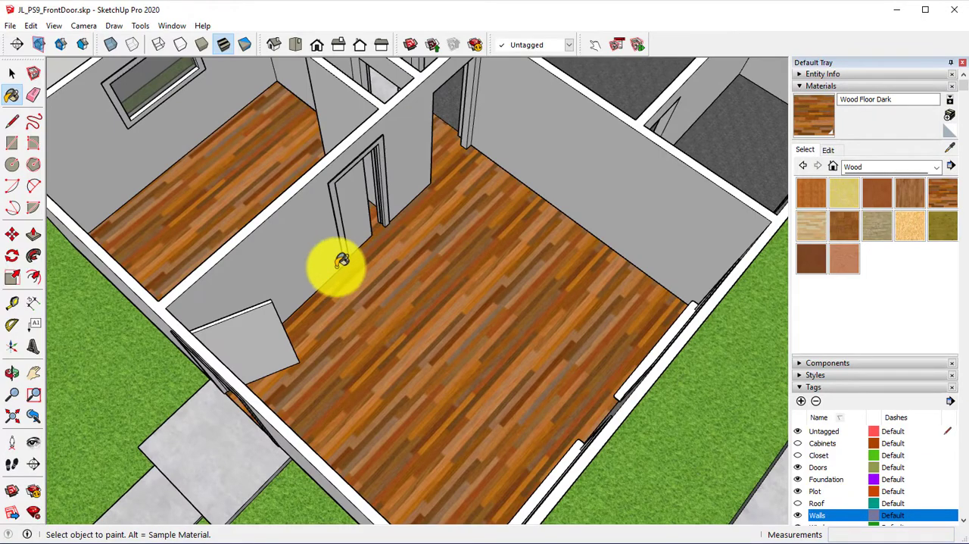
scroll(338, 266, down, 2)
middle_drag(462, 336, 341, 307)
shift+middle_drag(432, 239, 474, 461)
scroll(462, 372, up, 6)
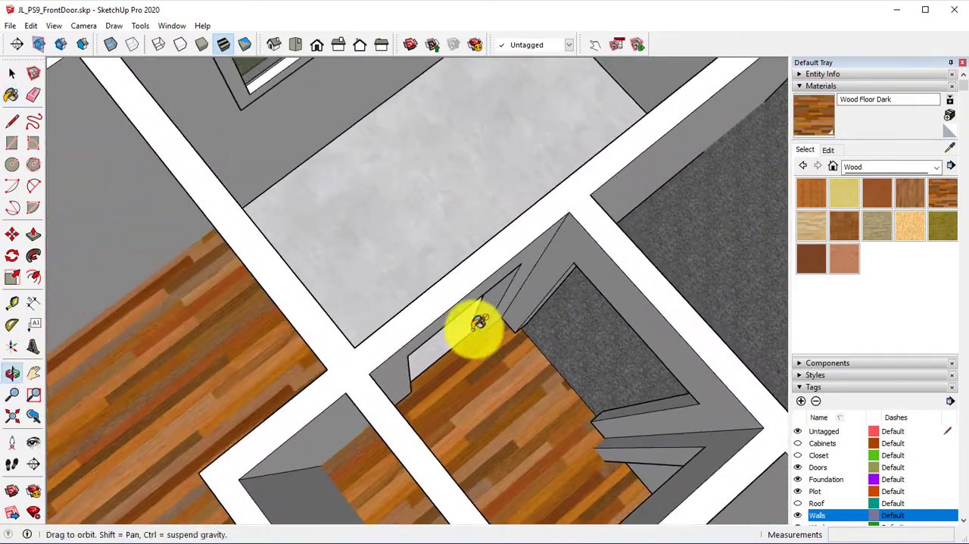
scroll(602, 304, down, 4)
mouse_move(478, 323)
shift+middle_down()
mouse_move(598, 302)
mouse_move(541, 313)
mouse_move(745, 538)
shift+middle_up()
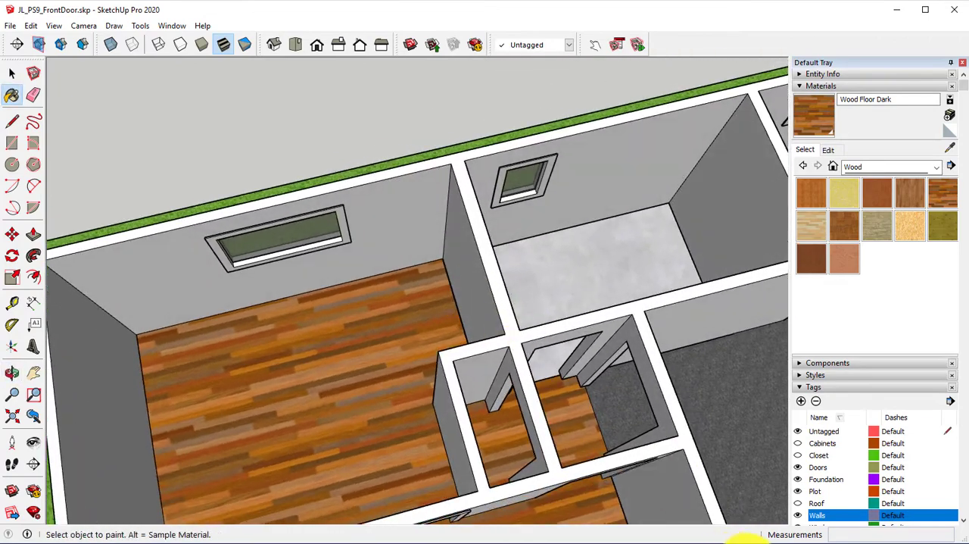
Step: Hide the Walls tag to expose the uncovered concrete area between the wood floor and the carpet
click(798, 516)
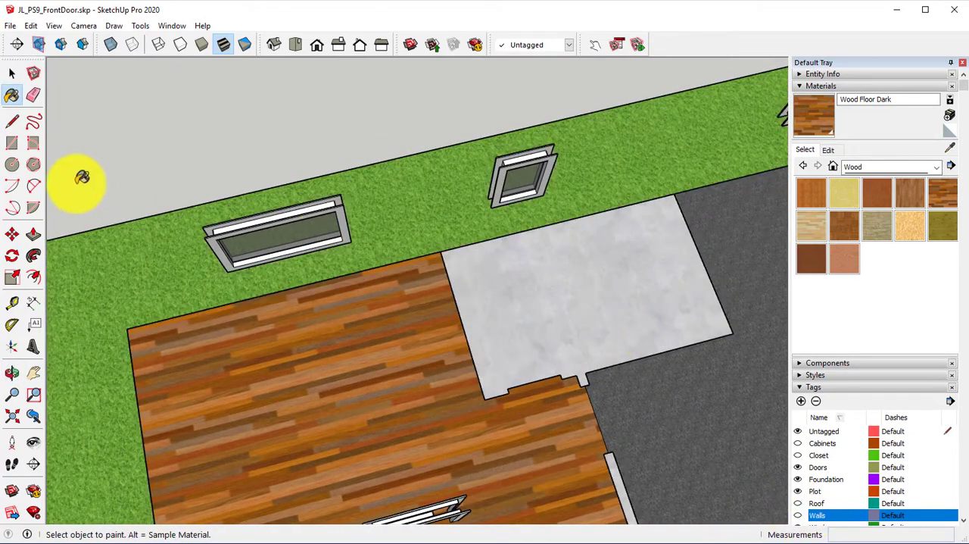
click(12, 142)
middle_drag(527, 296, 444, 288)
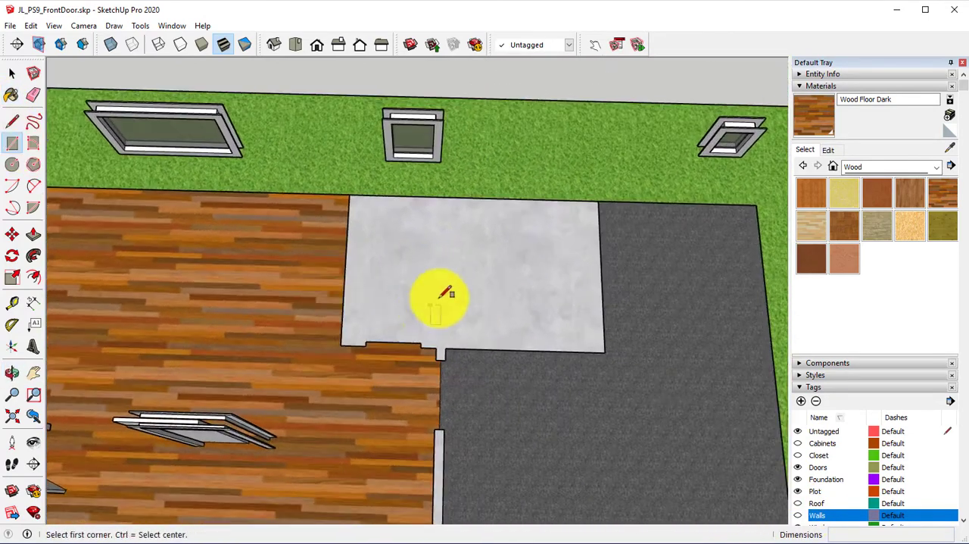
scroll(443, 292, up, 3)
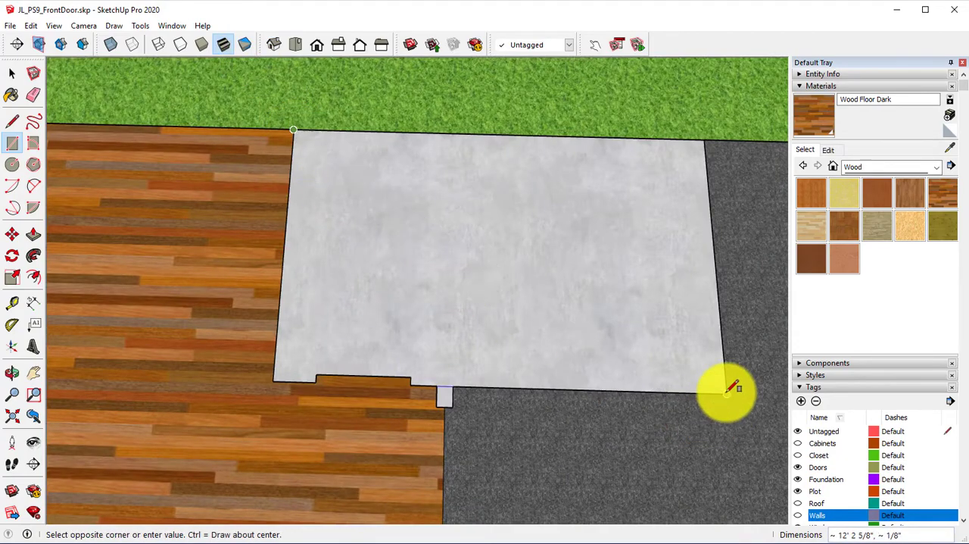
middle_drag(660, 371, 747, 147)
scroll(405, 172, up, 2)
shift+middle_drag(407, 366, 539, 291)
scroll(355, 231, up, 4)
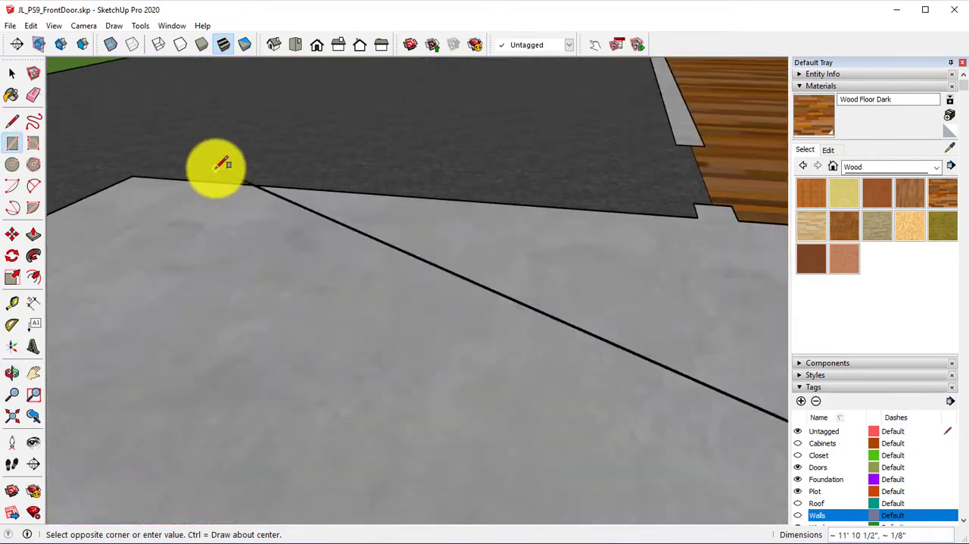
shift+middle_drag(91, 212, 338, 218)
scroll(528, 305, up, 3)
middle_drag(482, 155, 333, 227)
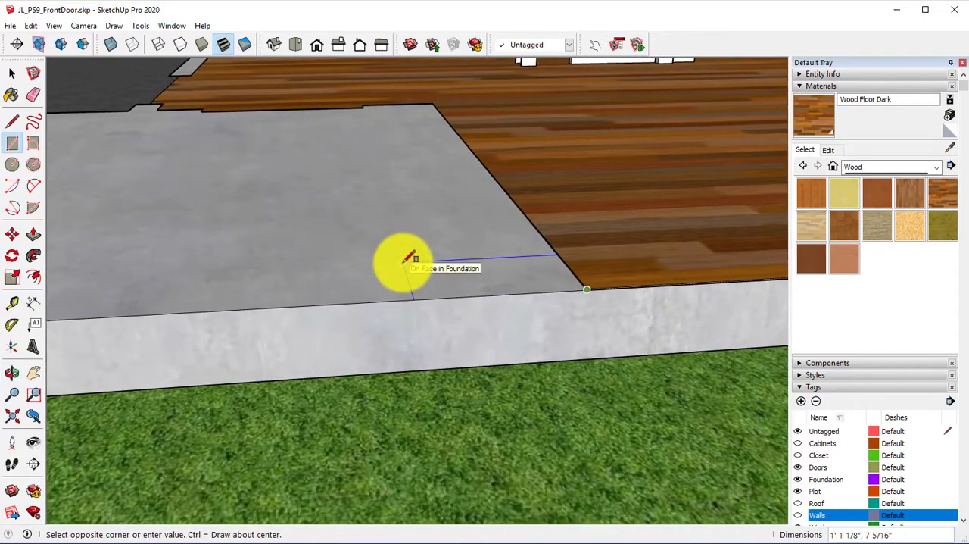
key(Escape)
Step: Draw a rectangle about 10' 4 5/8" by 6' 5 1/4" over the concrete area, from the wood floor's outer corner to the opposite carpet corner
scroll(572, 241, up, 3)
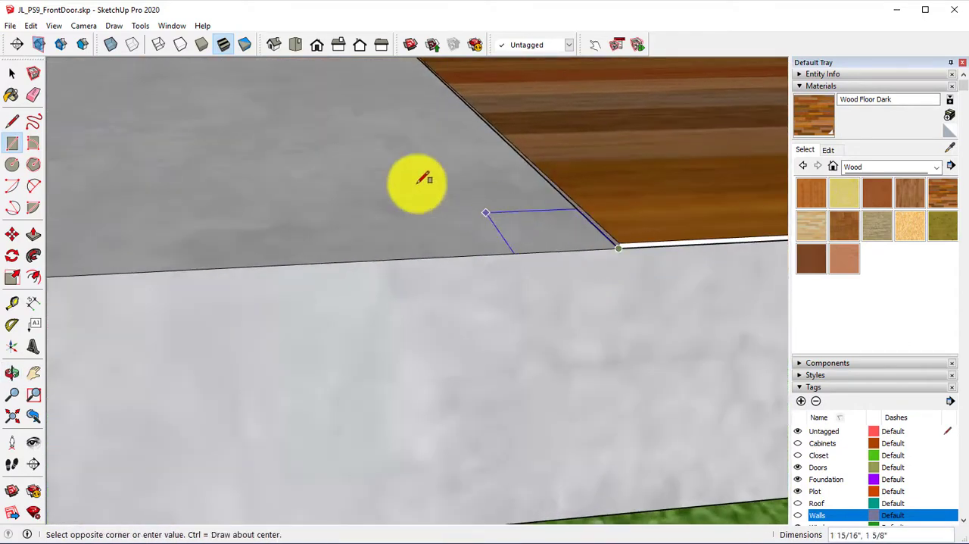
middle_drag(424, 178, 487, 265)
scroll(236, 216, up, 5)
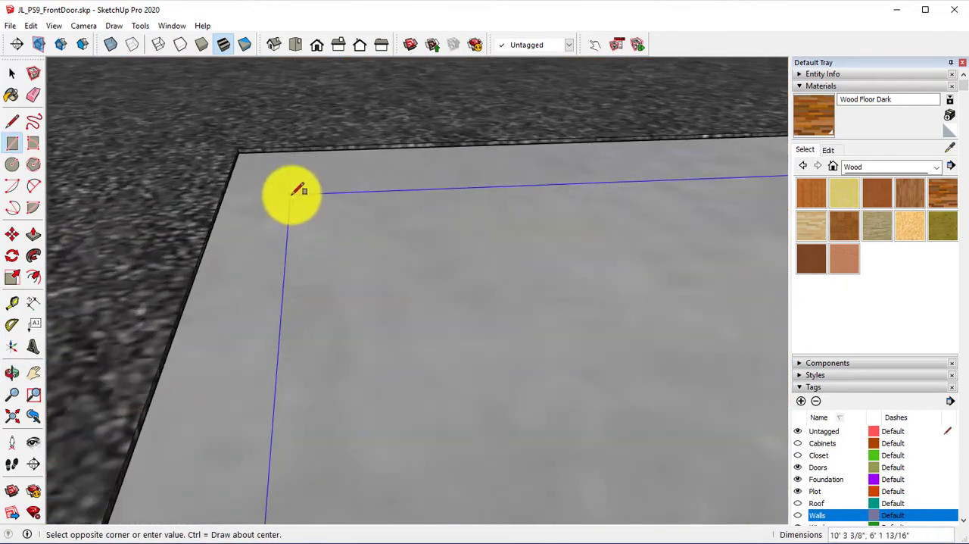
middle_drag(298, 190, 362, 135)
click(327, 98)
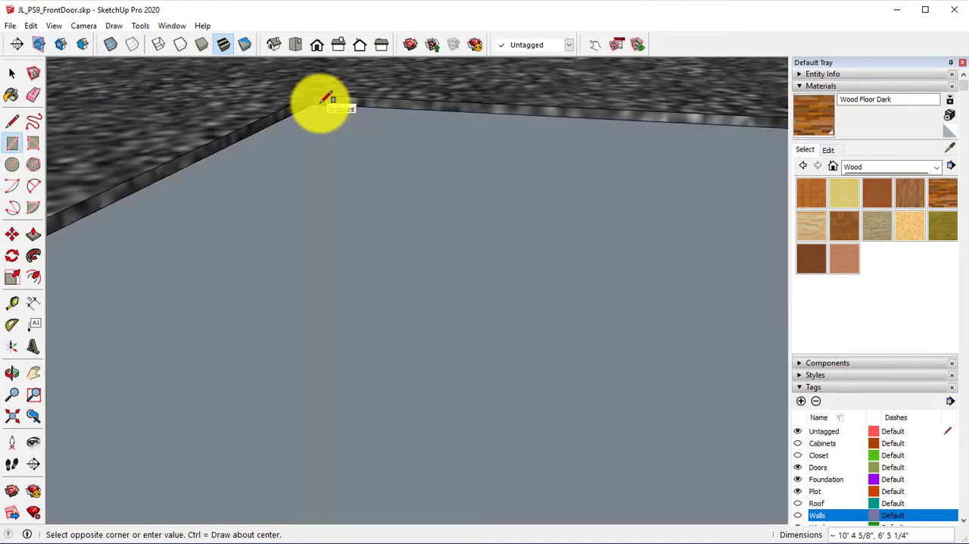
Step: Draw a rectangle about 2' 2" wide along the doorway projection of the wood floor to separate it from the new face
middle_drag(320, 102, 534, 228)
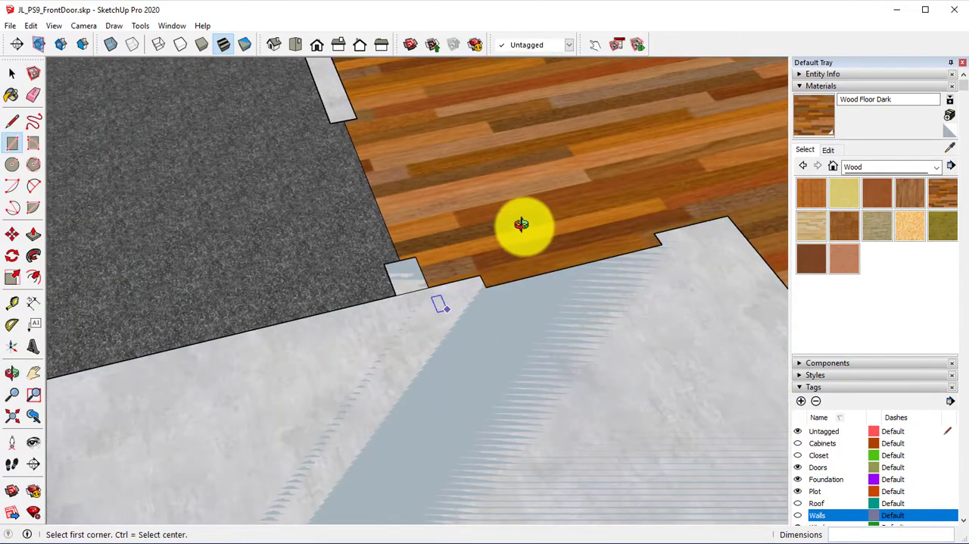
middle_drag(521, 224, 493, 353)
scroll(455, 318, up, 5)
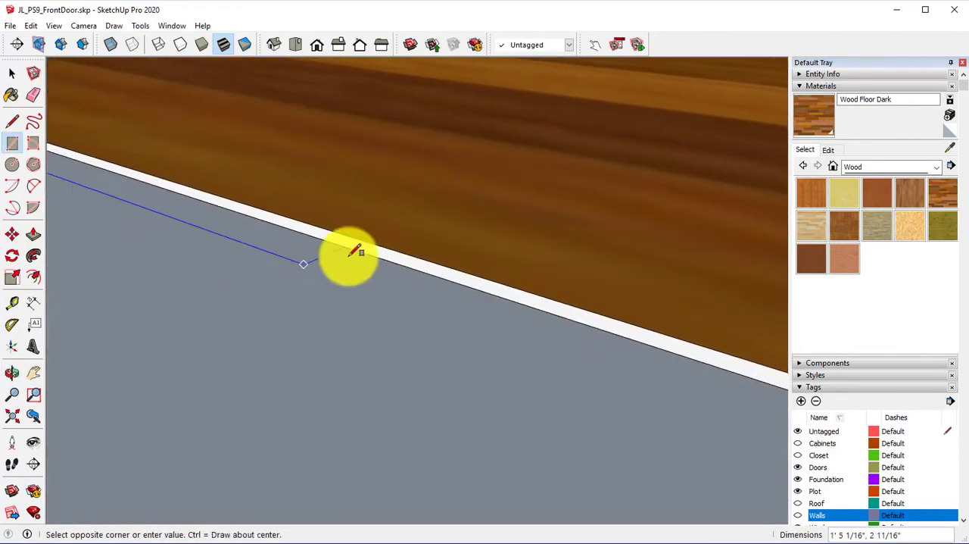
middle_drag(351, 253, 534, 410)
shift+middle_drag(269, 277, 208, 252)
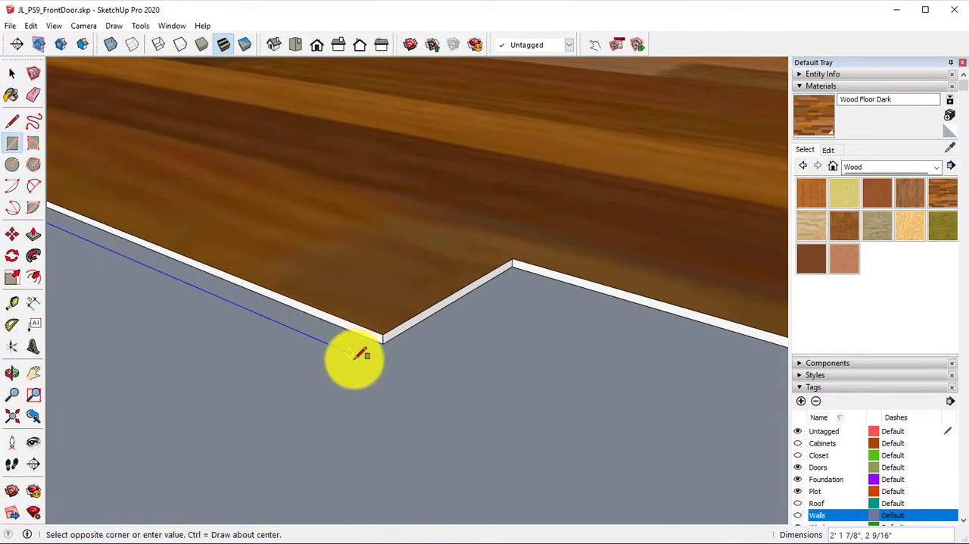
scroll(355, 359, up, 2)
click(398, 335)
scroll(266, 333, down, 2)
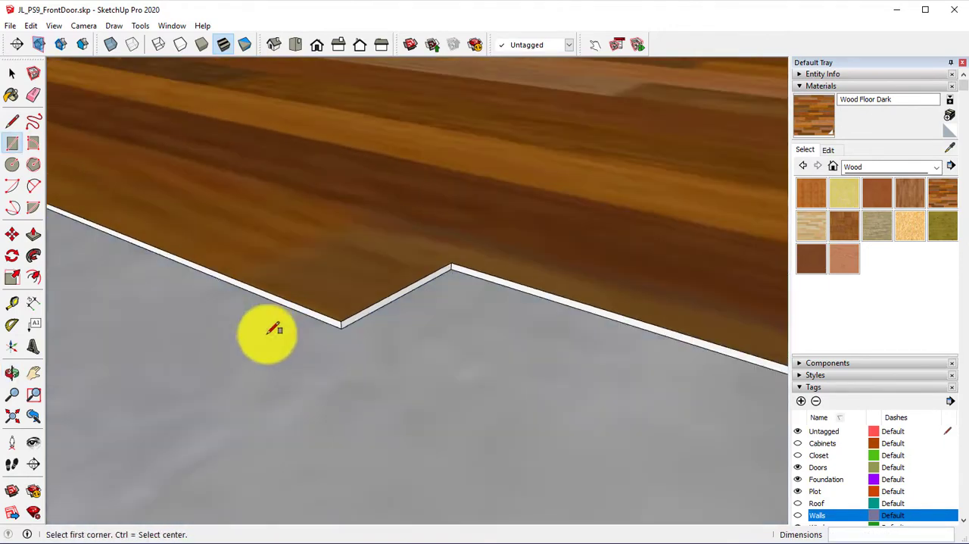
Step: Push/Pull the new floor face about 1/8" to bring it level with the wood floor
middle_drag(267, 333, 390, 450)
scroll(352, 335, down, 3)
click(33, 235)
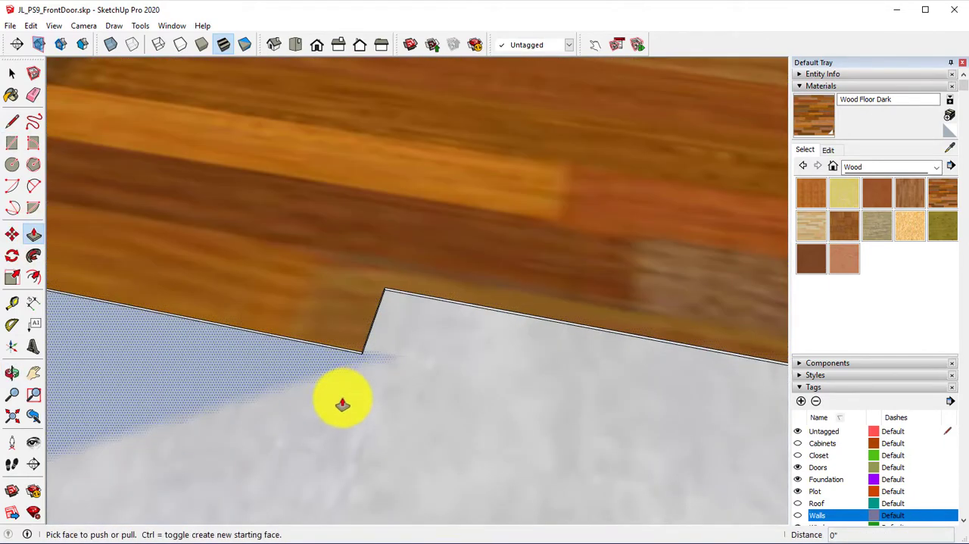
click(454, 350)
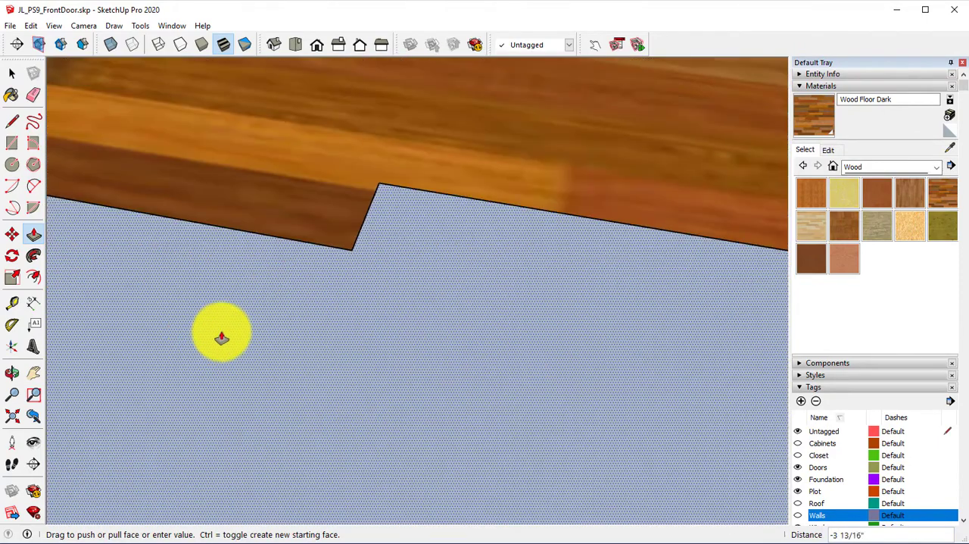
click(347, 395)
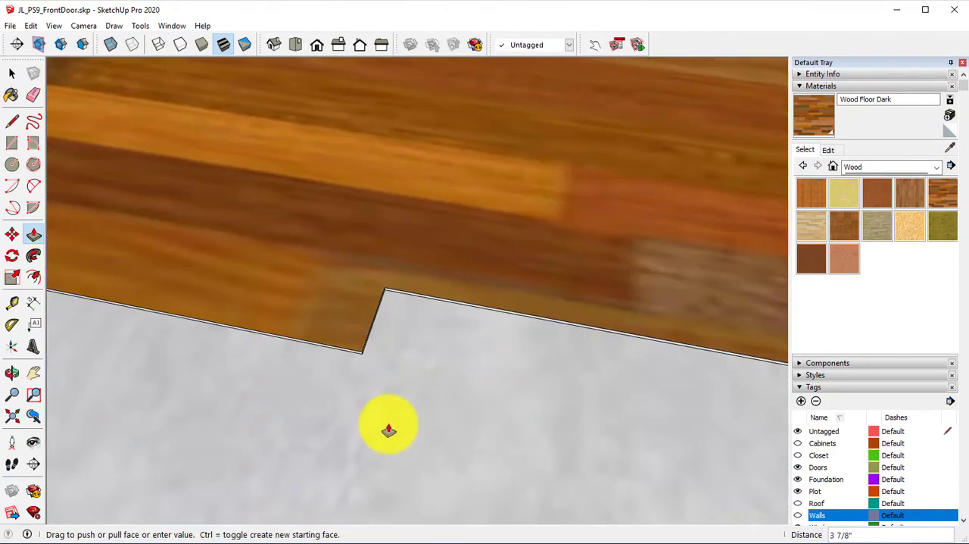
click(386, 383)
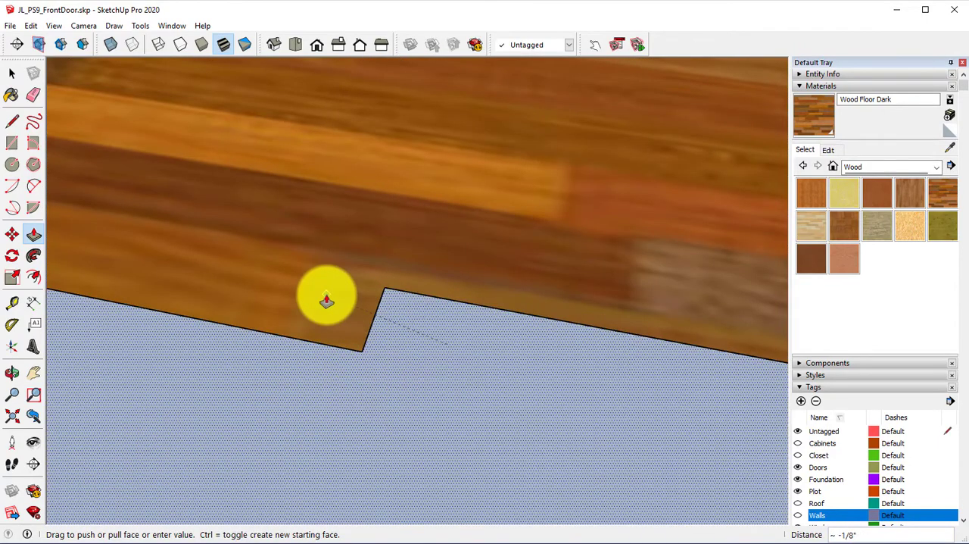
click(315, 304)
Step: Paint the new floor face with Tile Hexagon White from the Tile materials
middle_drag(316, 305, 760, 299)
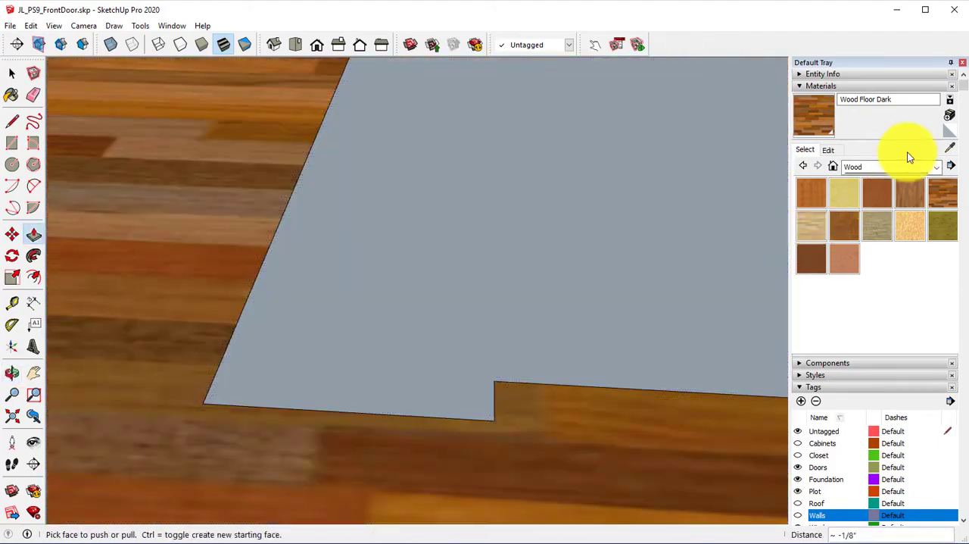
click(924, 169)
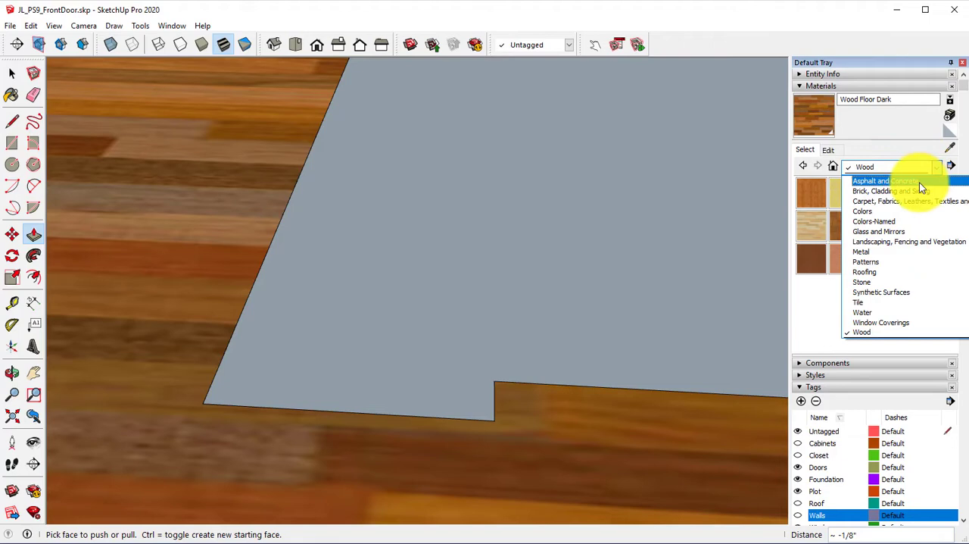
click(891, 302)
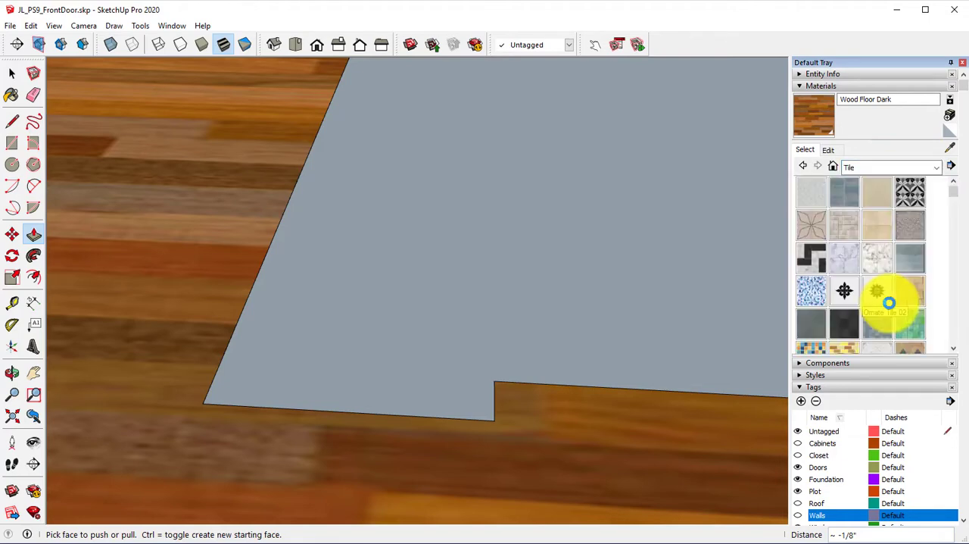
scroll(869, 292, down, 3)
scroll(871, 282, up, 3)
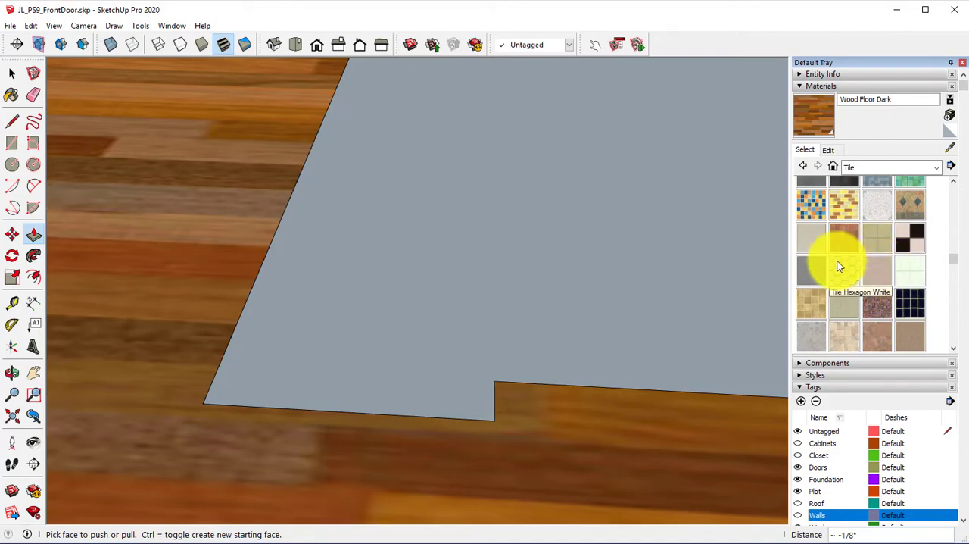
click(839, 266)
click(575, 219)
mouse_move(573, 223)
middle_down()
mouse_move(619, 295)
mouse_move(485, 436)
middle_up()
scroll(567, 186, down, 5)
shift+middle_drag(579, 184, 353, 424)
scroll(454, 321, down, 3)
middle_drag(454, 321, 415, 280)
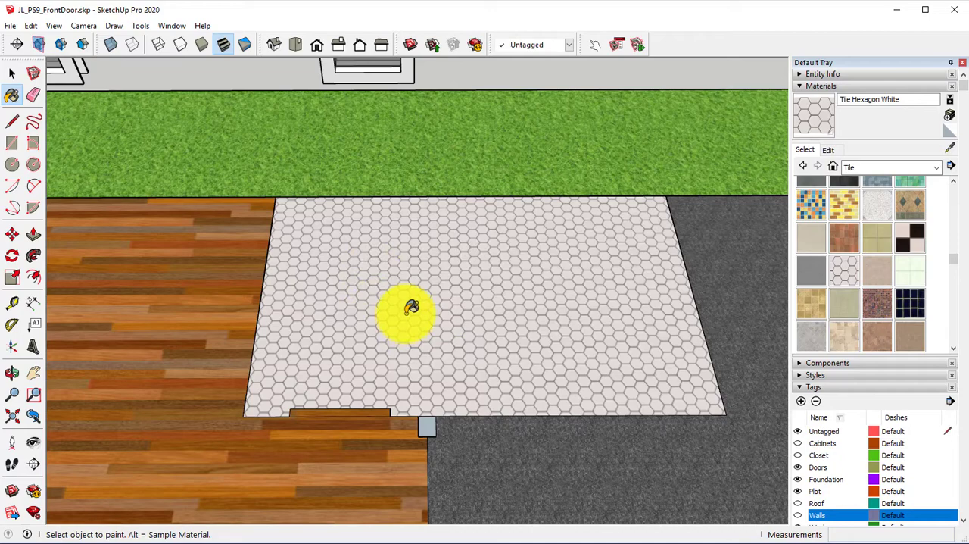
Step: Edit the Tile Hexagon White material: lighten its color to near white with Colorize off, and set its texture width to 10"
click(828, 150)
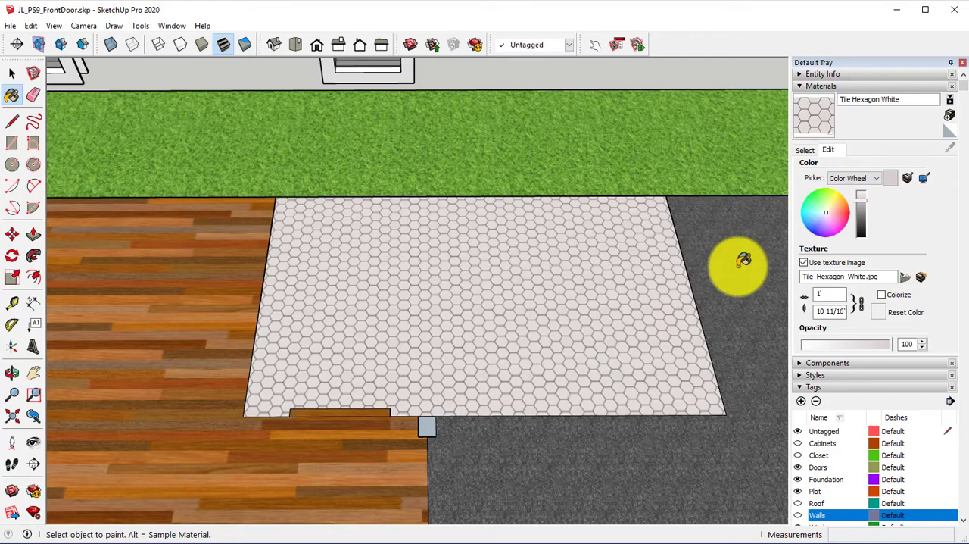
click(882, 296)
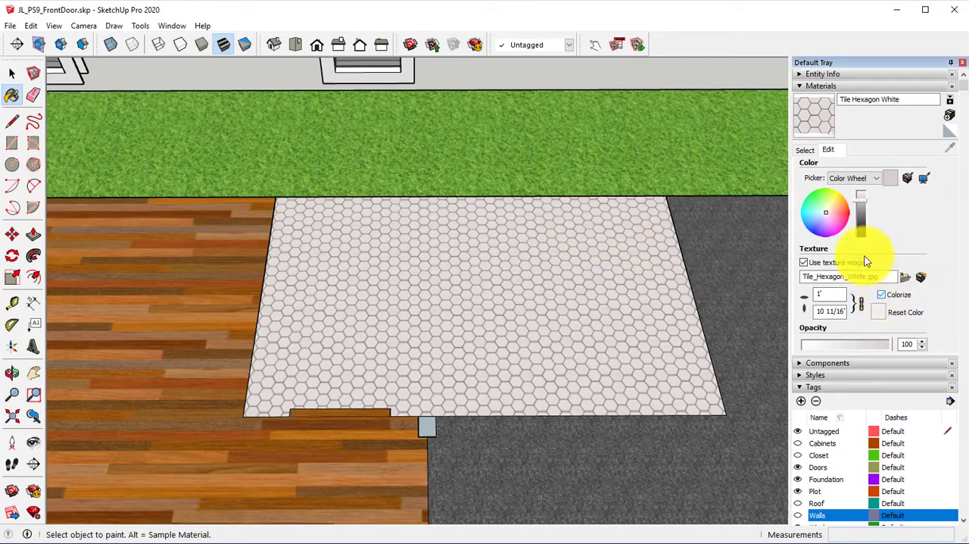
click(863, 215)
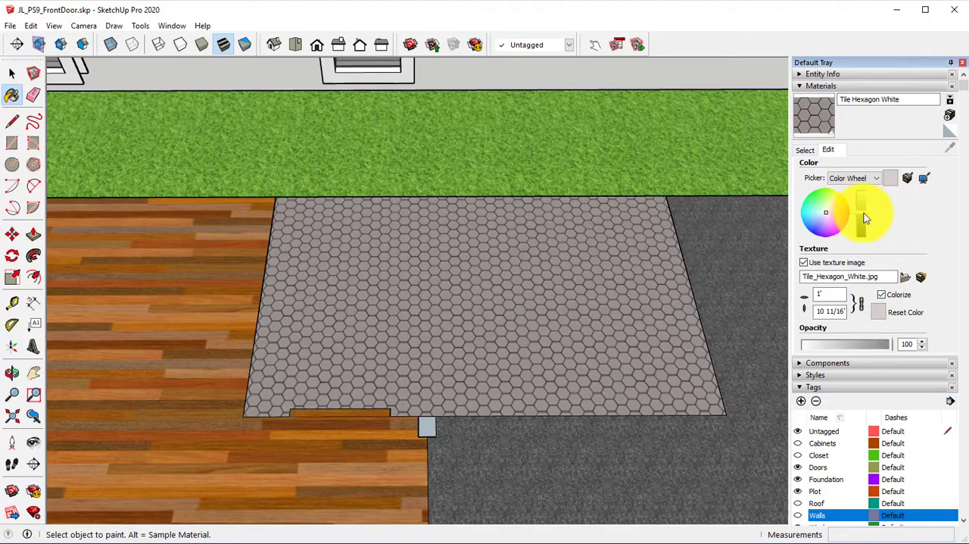
click(882, 295)
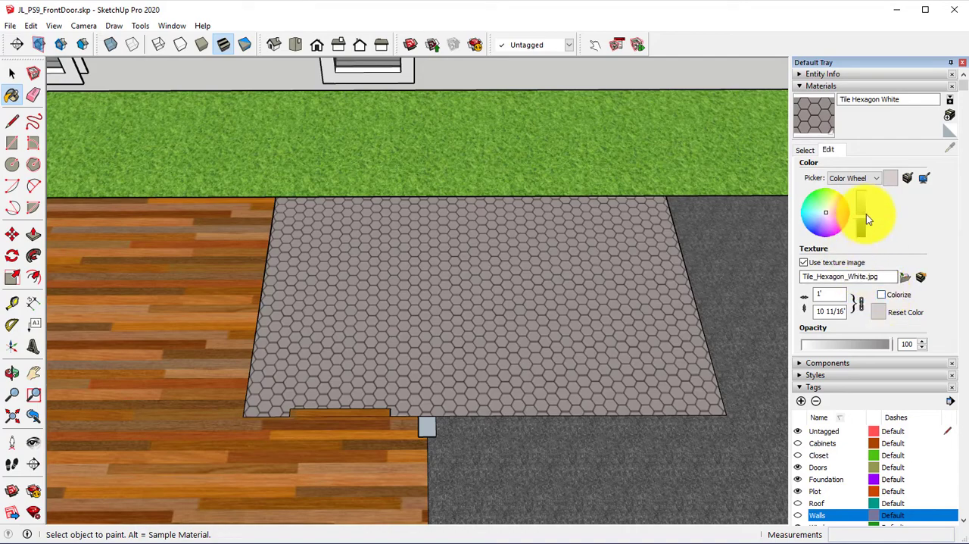
mouse_move(867, 193)
mouse_down()
mouse_move(869, 209)
mouse_move(860, 203)
mouse_up()
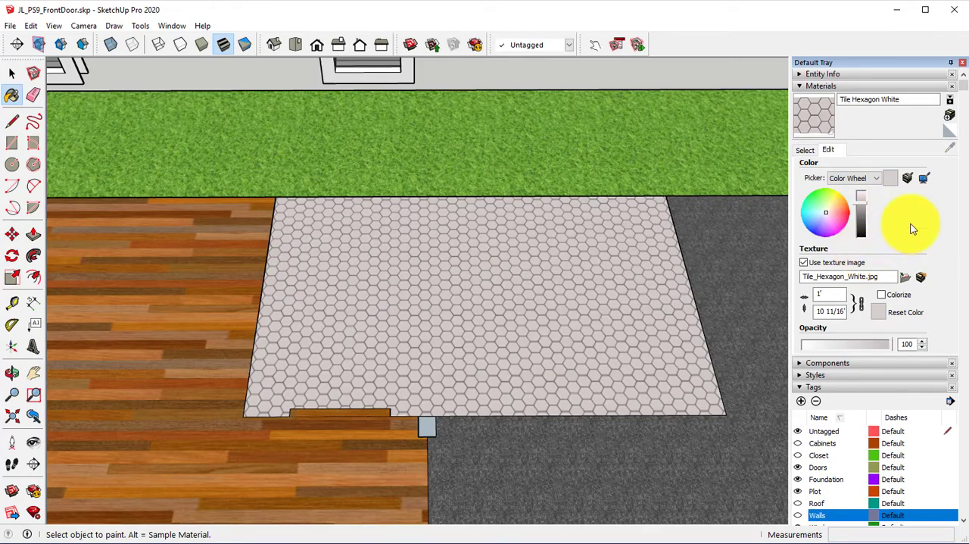
click(860, 197)
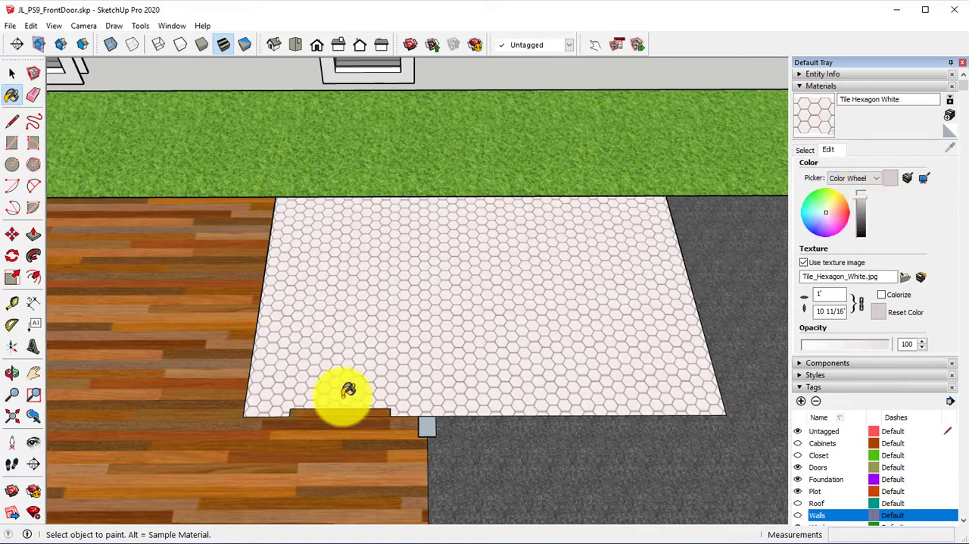
drag(825, 294, 873, 296)
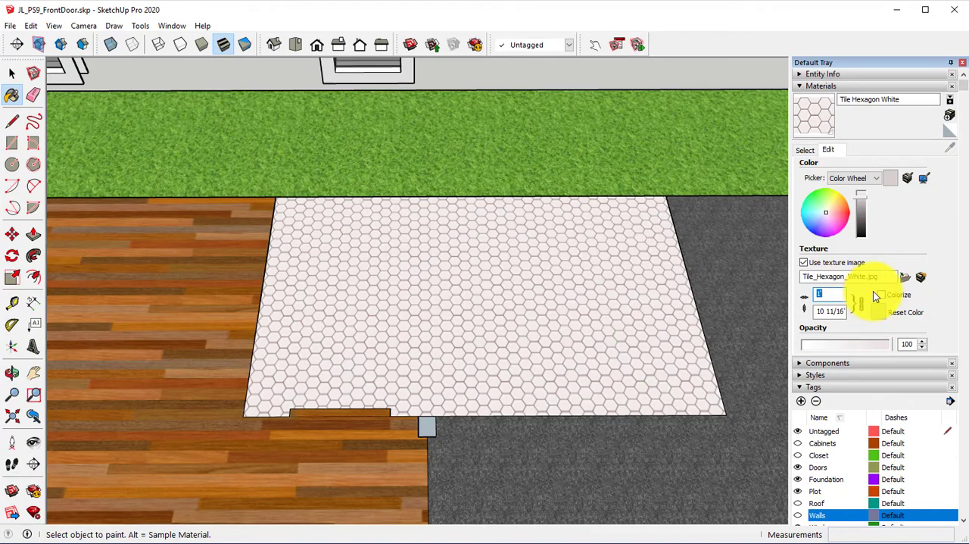
text(10)
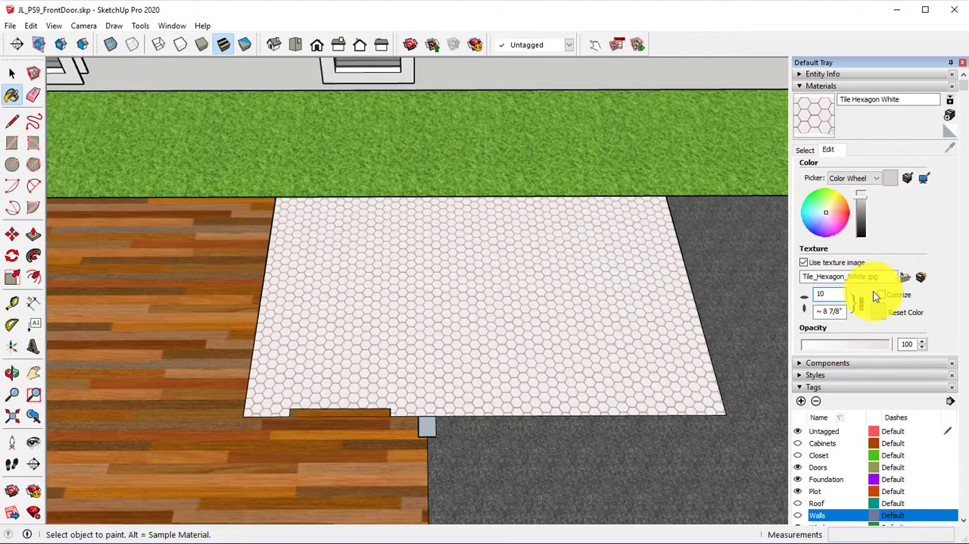
Step: Measure the width of one hexagon tile near the doorway with the Tape Measure
click(12, 302)
scroll(327, 363, up, 3)
scroll(327, 364, up, 3)
click(386, 328)
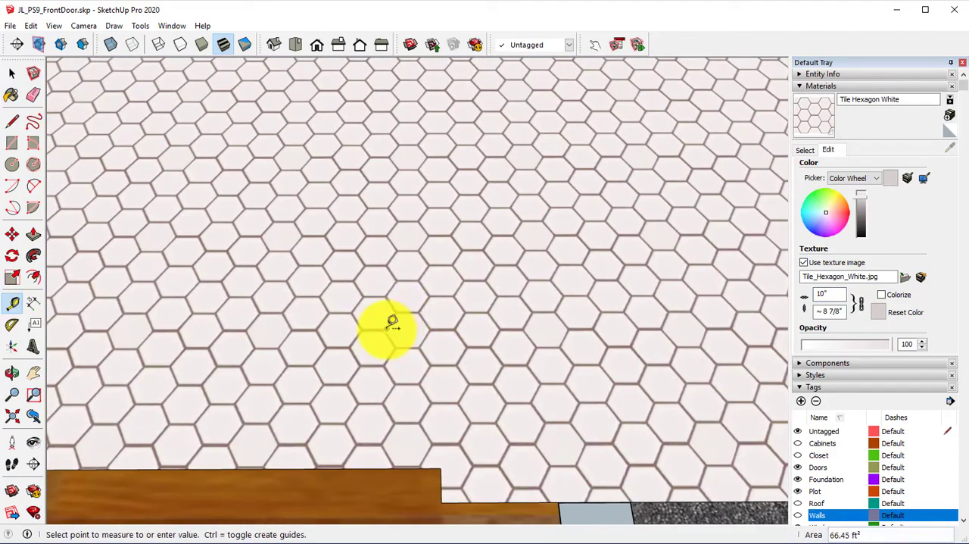
click(428, 328)
scroll(421, 227, down, 5)
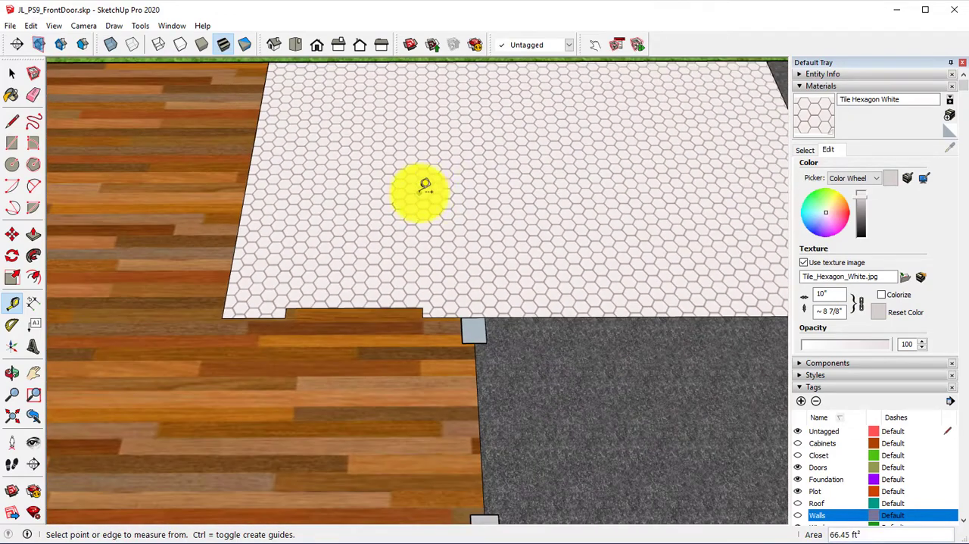
Step: Measure the width of one plank in the wood floor texture just outside the tiled room
middle_drag(424, 195, 492, 238)
scroll(371, 413, up, 3)
middle_drag(346, 417, 339, 373)
scroll(444, 374, up, 2)
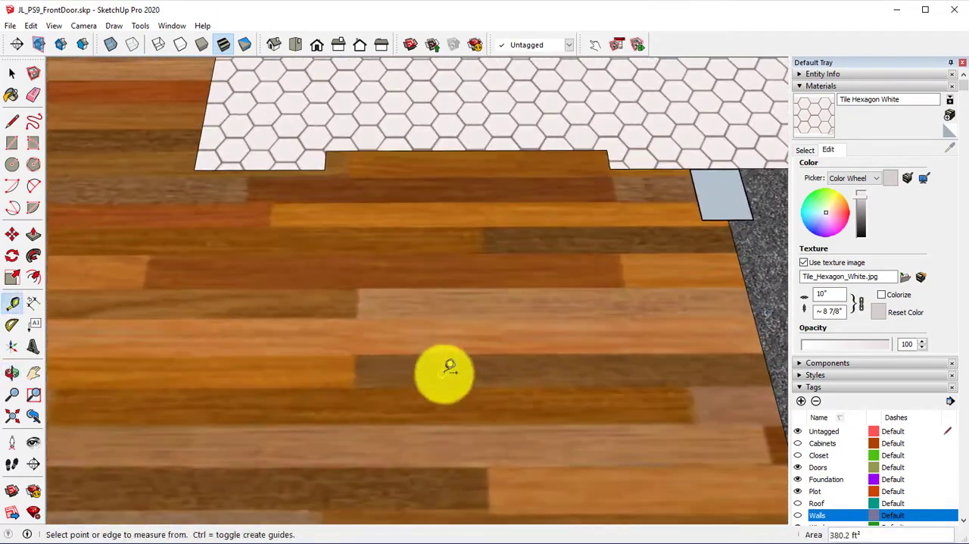
click(460, 353)
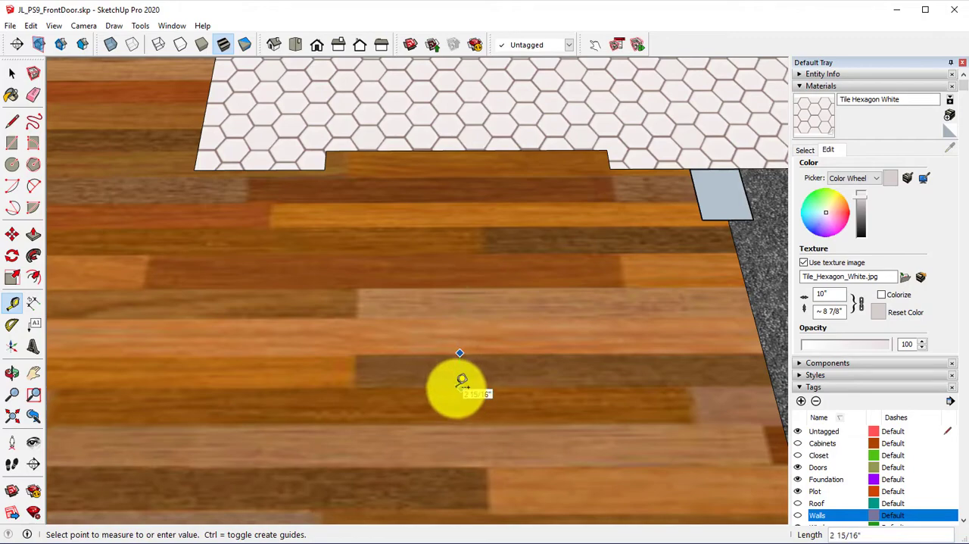
key(Escape)
scroll(470, 423, down, 5)
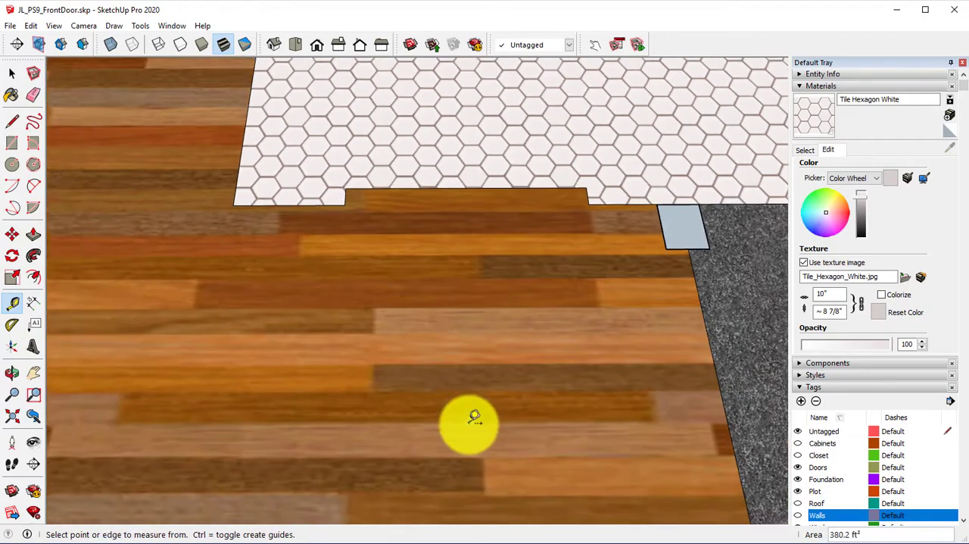
Step: Turn the Walls tag's visibility back on to show the rooms around the finished floors
shift+middle_drag(522, 354, 454, 407)
scroll(452, 412, down, 3)
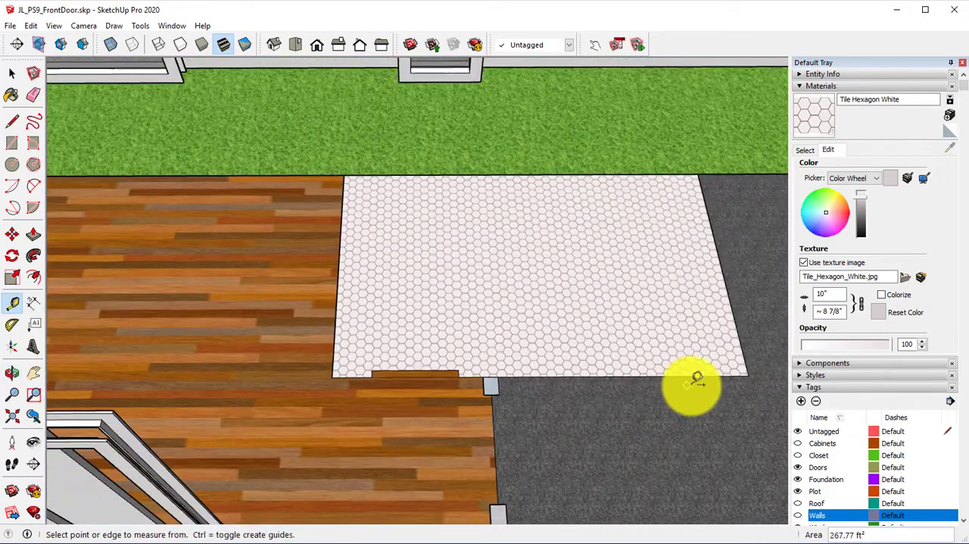
middle_drag(666, 314, 650, 313)
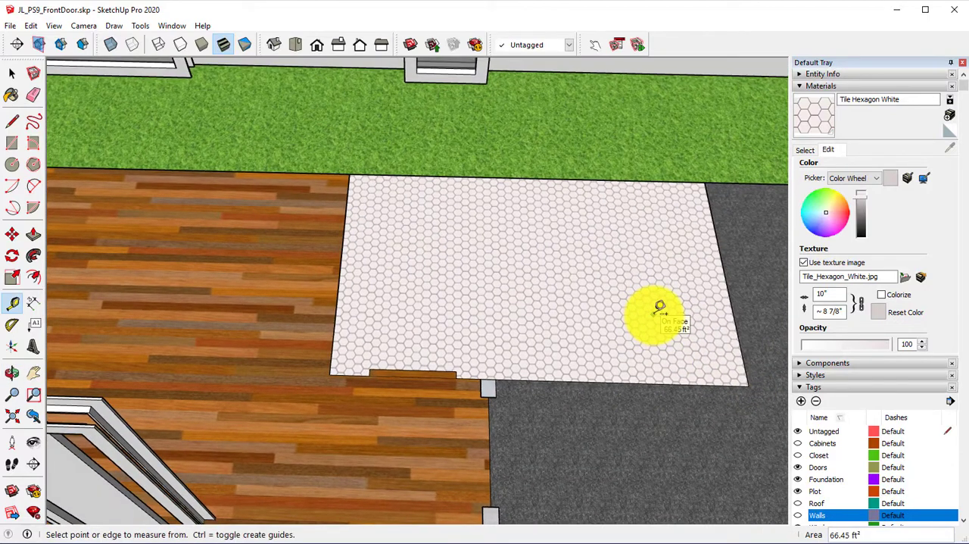
scroll(455, 337, up, 3)
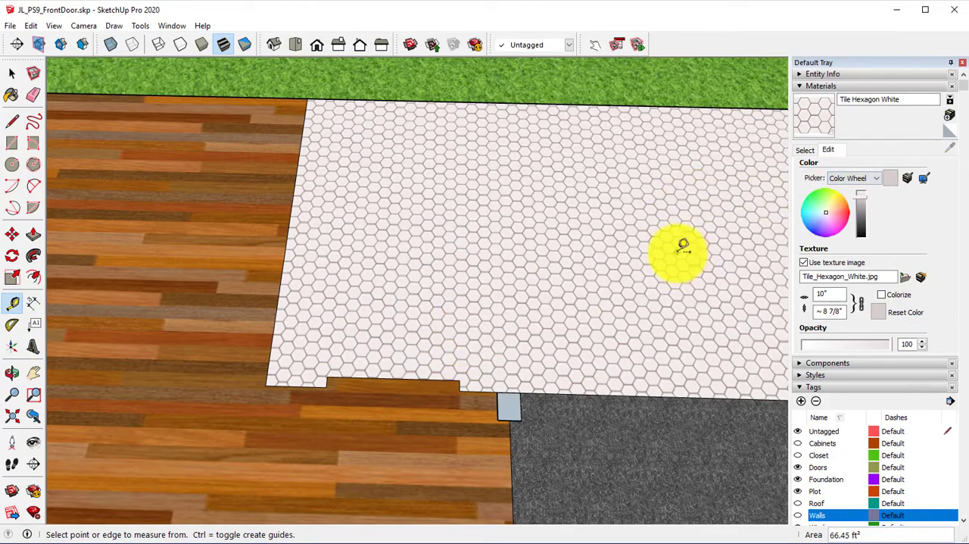
scroll(871, 281, down, 2)
scroll(871, 281, up, 2)
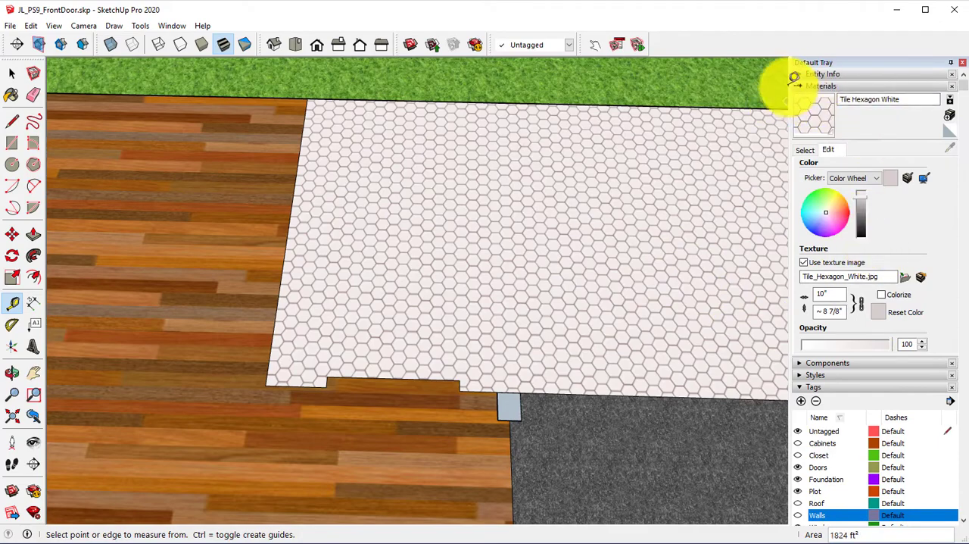
click(798, 515)
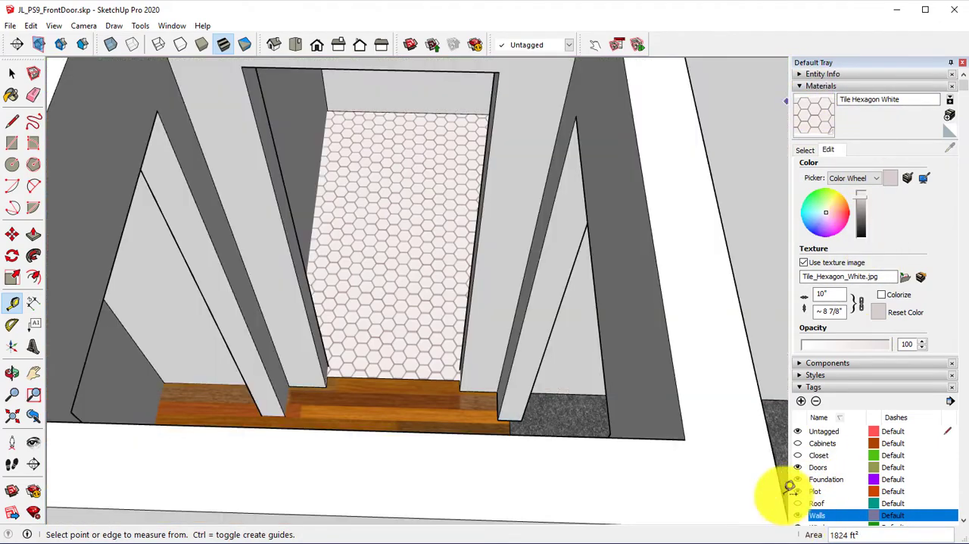
scroll(396, 277, down, 6)
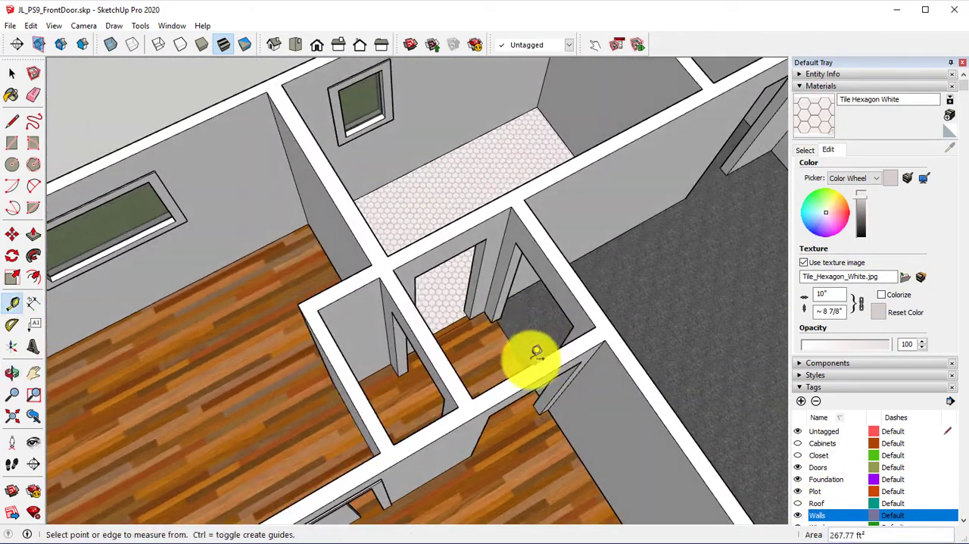
middle_drag(536, 352, 484, 277)
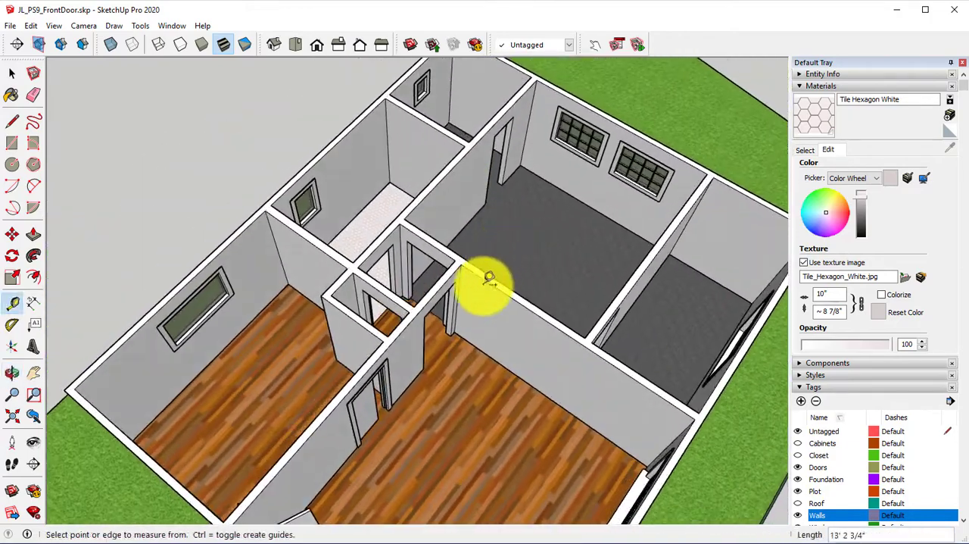
click(11, 73)
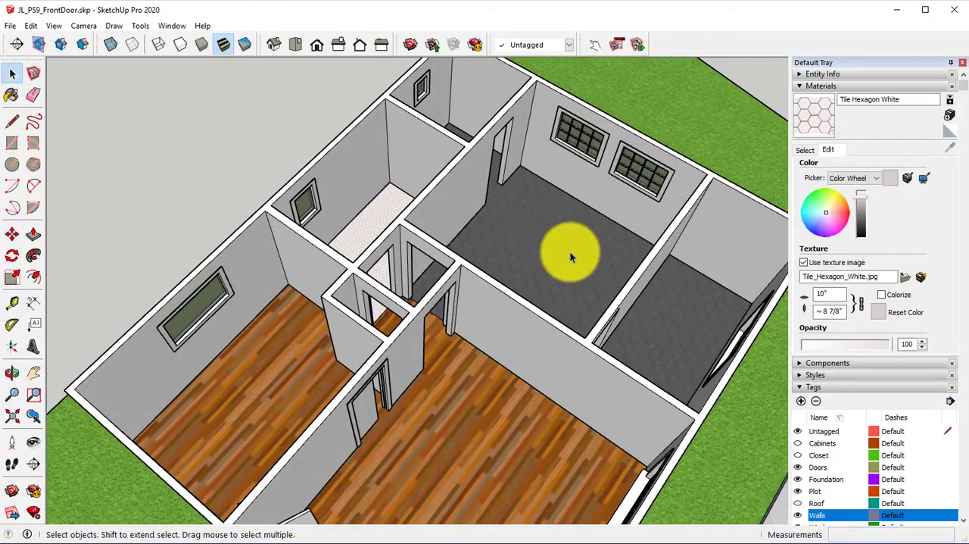
click(544, 245)
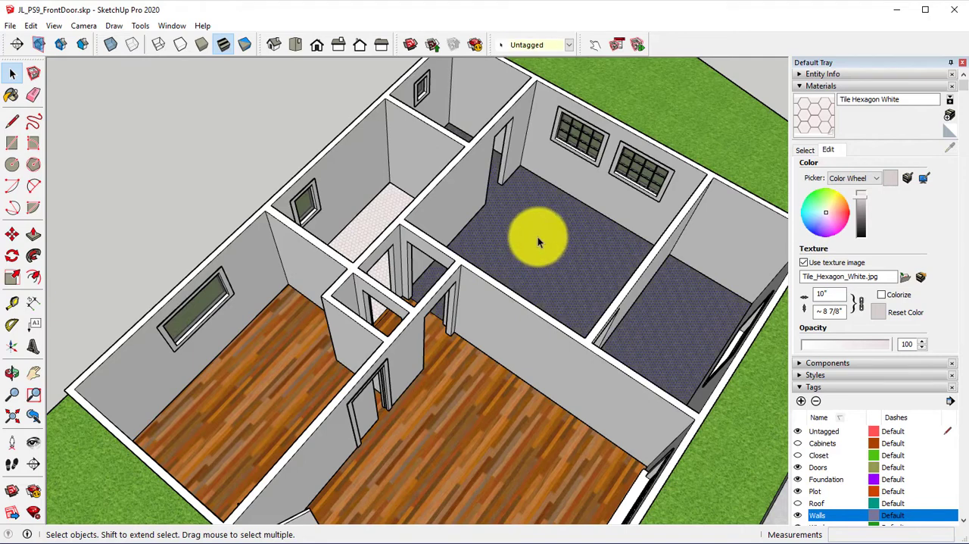
shift+click(363, 221)
shift+click(363, 221)
key(ctrl+t)
click(363, 221)
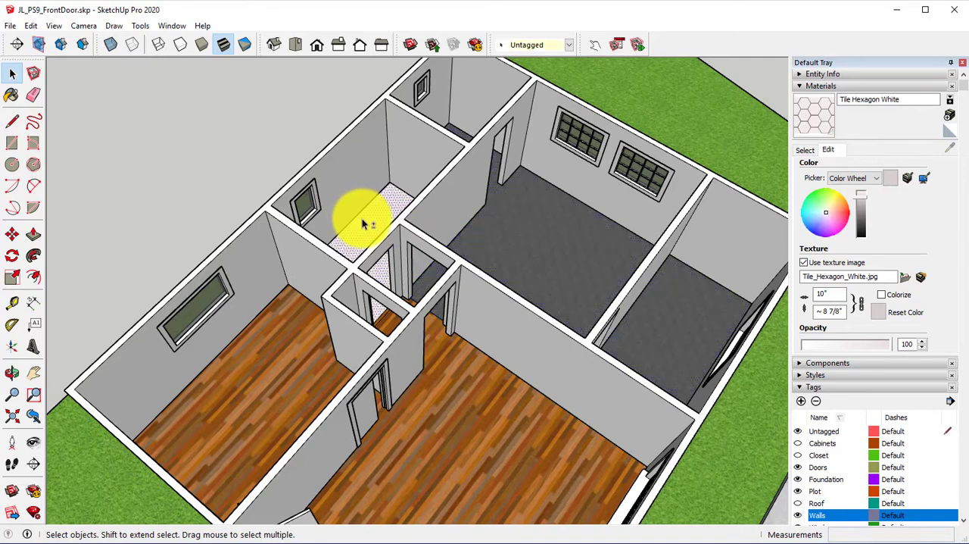
shift+click(362, 221)
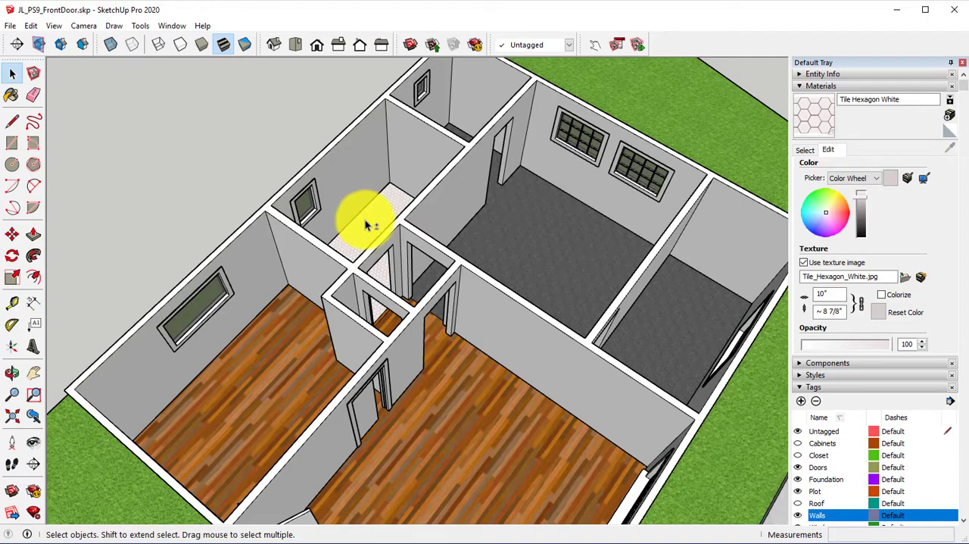
Step: Select the hexagon tile, wood and carpet floors together with their edges and make them one group
double_click(366, 222)
shift+click(267, 369)
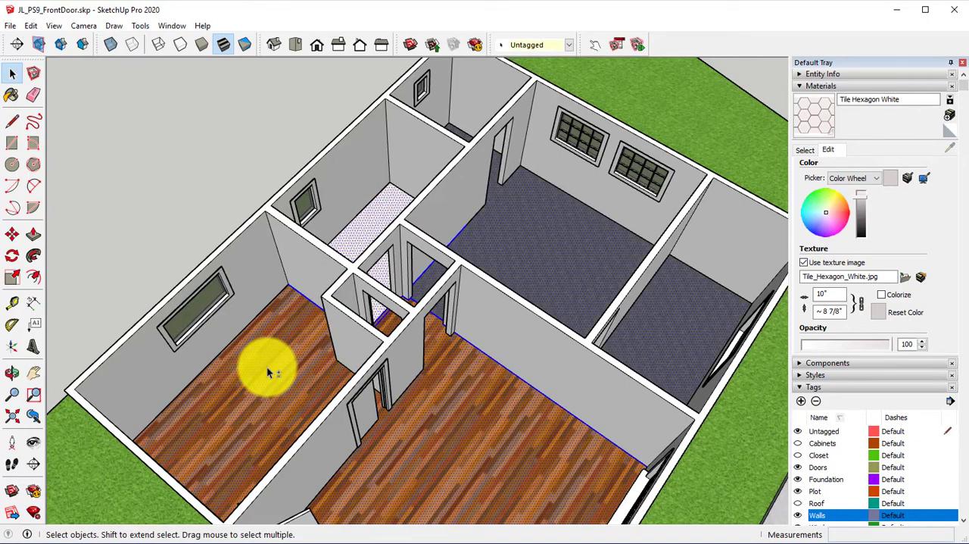
shift+click(504, 284)
right_click(426, 407)
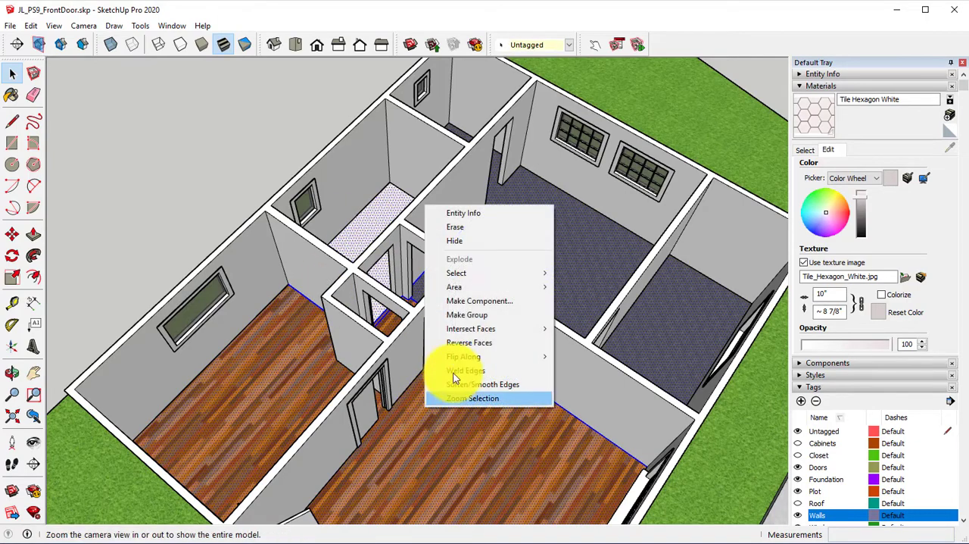
click(474, 318)
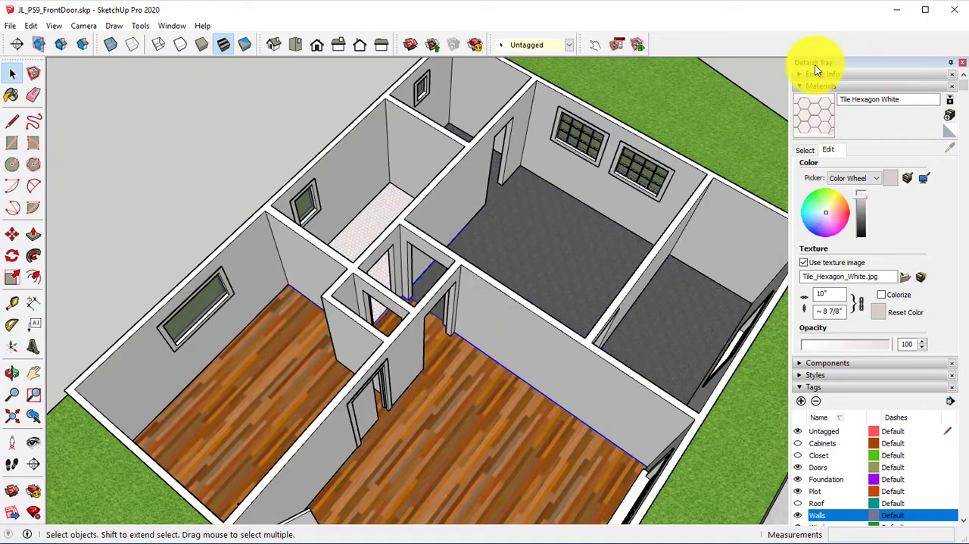
Step: Add a new tag named Flooring
scroll(804, 287, down, 3)
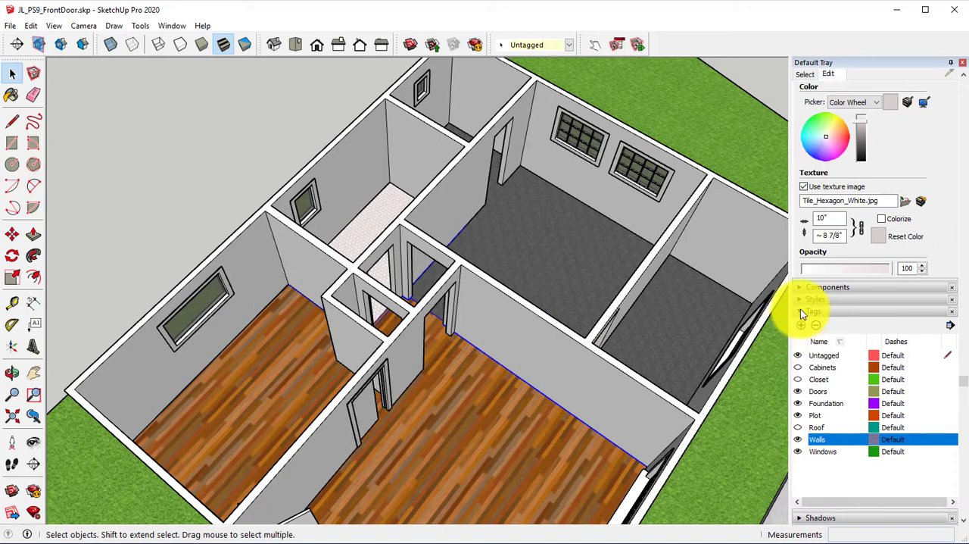
click(801, 324)
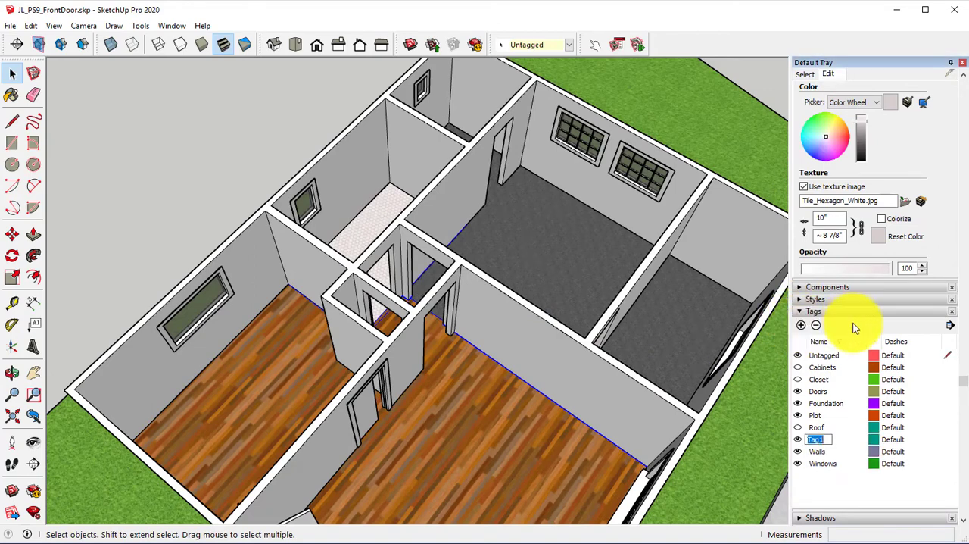
text(Flooring)
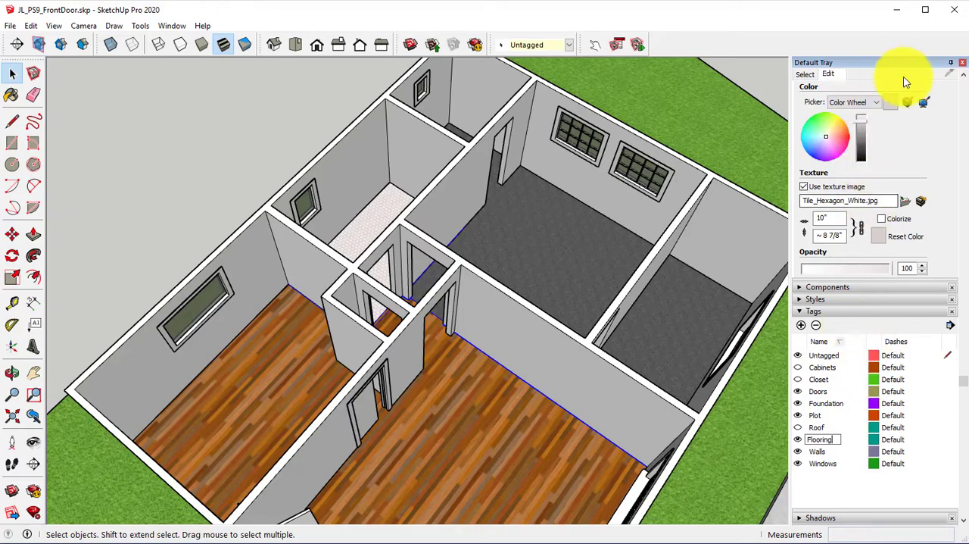
Step: Assign the Flooring tag to the selected floor group
scroll(919, 96, up, 3)
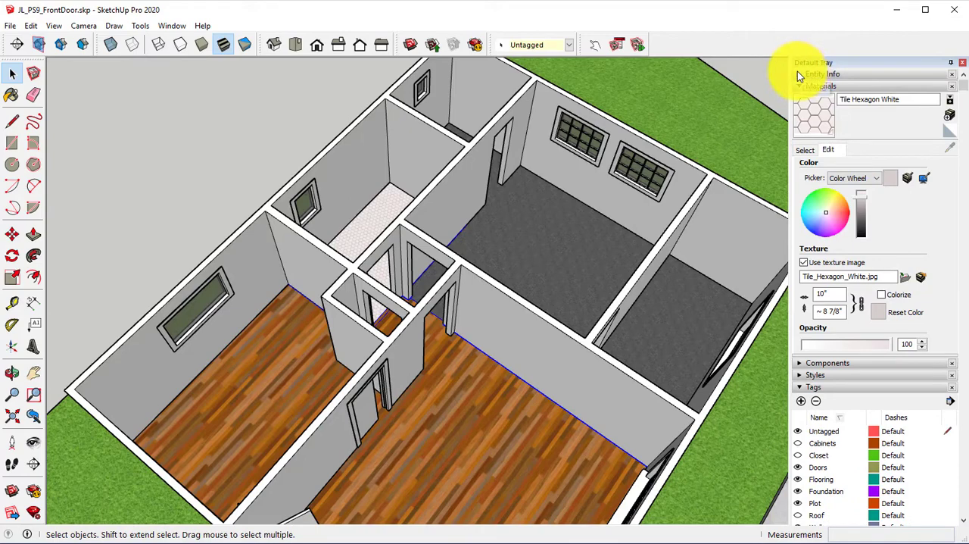
click(800, 73)
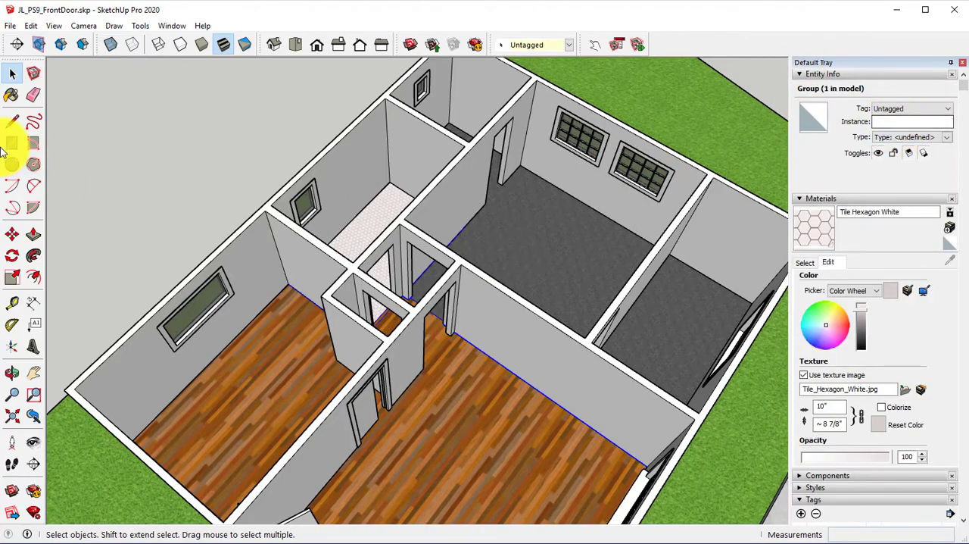
click(916, 109)
click(895, 155)
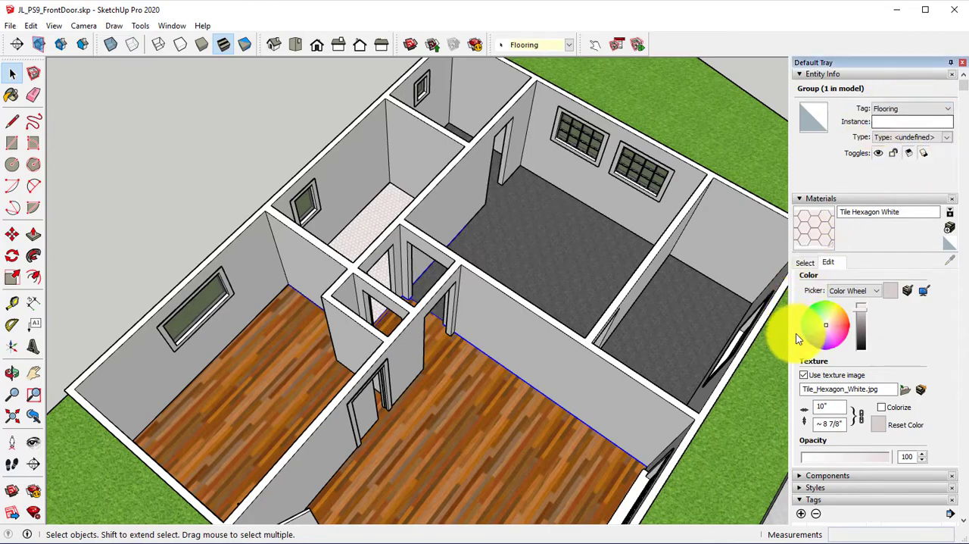
Step: Collapse the entity and material settings and hide the Walls tag to expose the whole floor layout
click(801, 74)
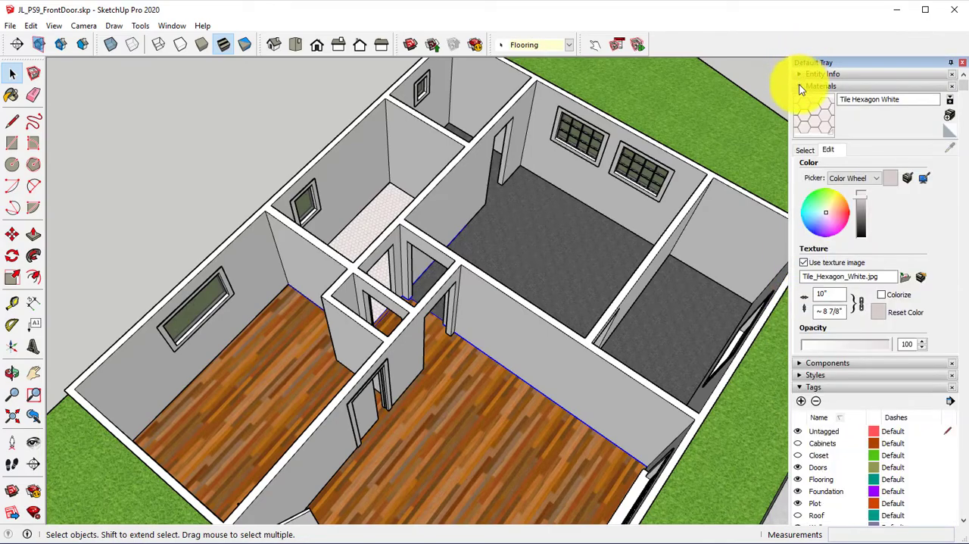
click(803, 88)
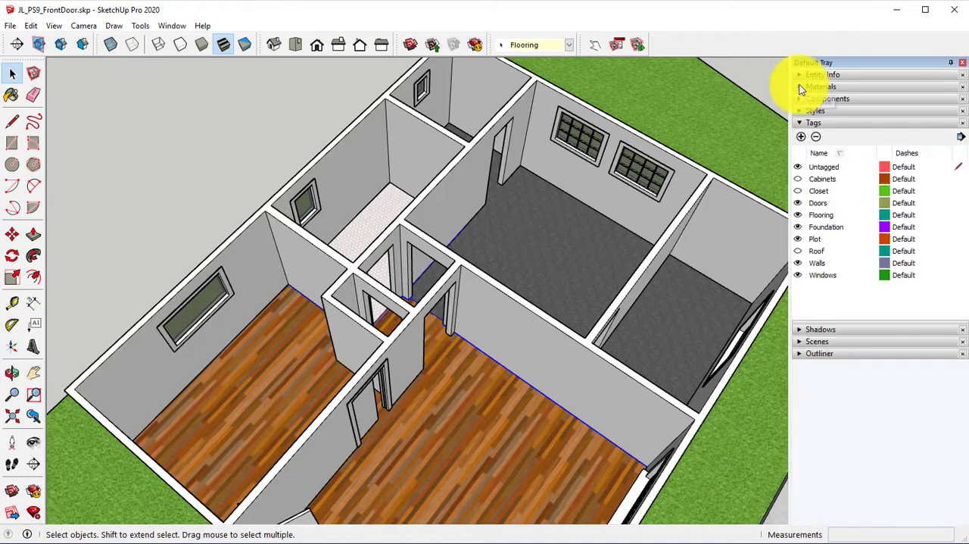
click(798, 263)
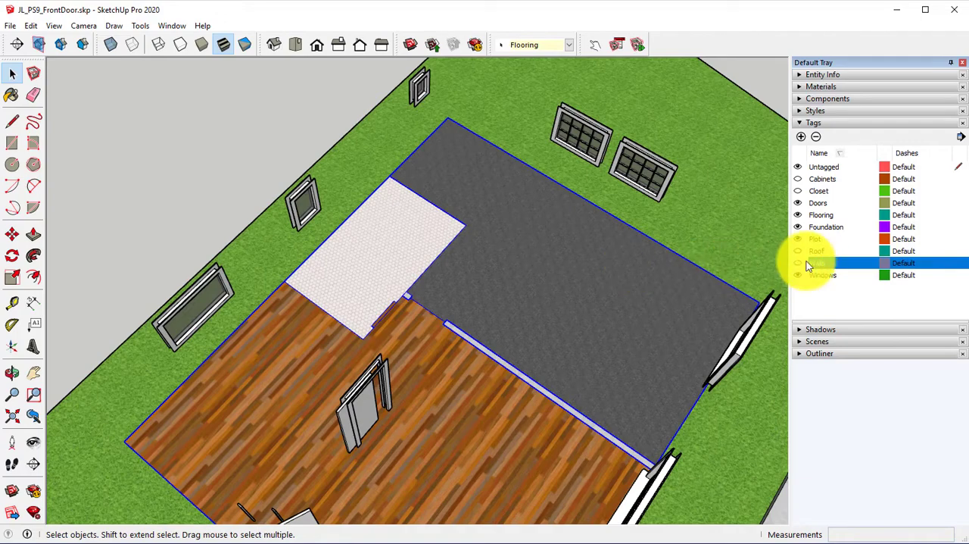
Step: Hide the Flooring tag to inspect the bare foundation slab, then show it again and examine the floor coverings up close
click(798, 215)
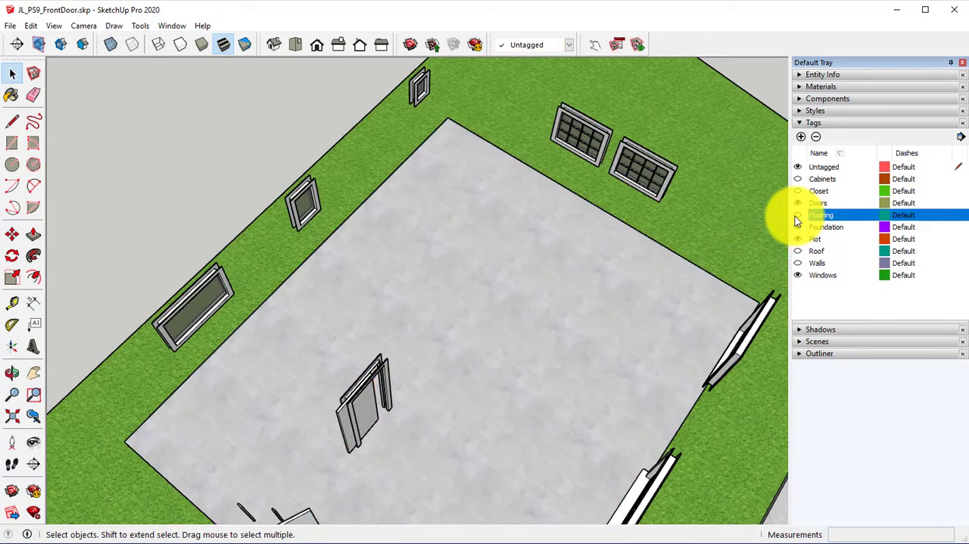
middle_drag(609, 365, 777, 237)
drag(732, 268, 576, 255)
key(space)
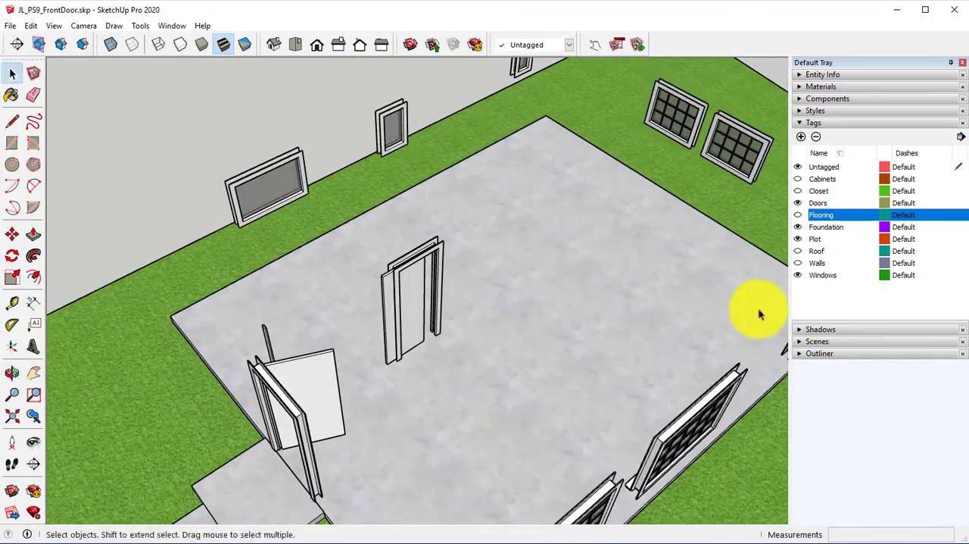
click(798, 215)
scroll(629, 303, up, 3)
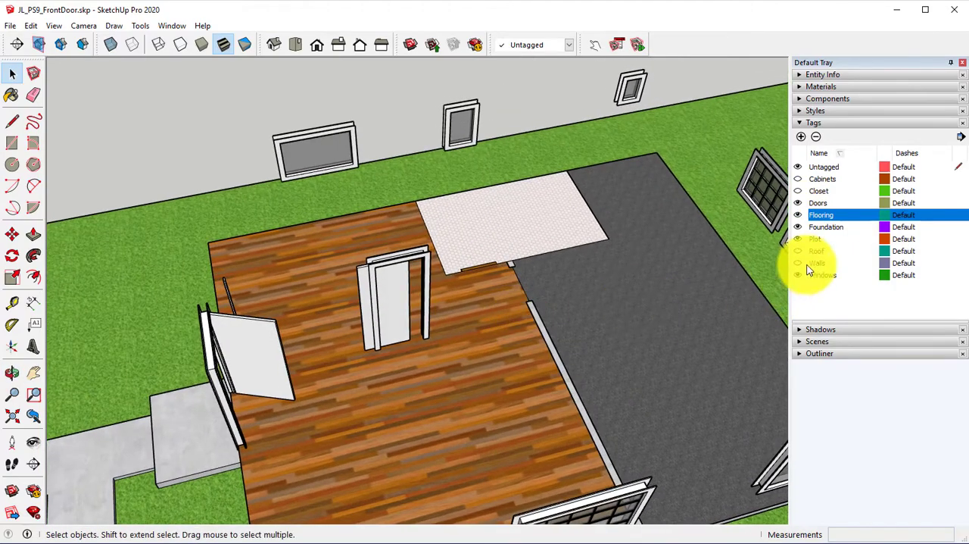
scroll(489, 289, up, 2)
scroll(449, 203, up, 5)
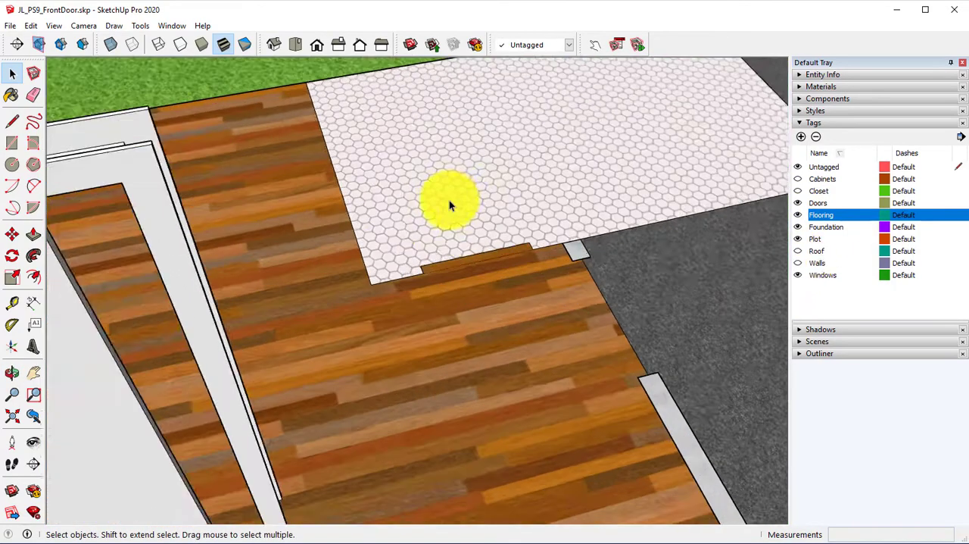
Step: Show the Walls tag again and open the wall group for editing
click(798, 263)
scroll(757, 284, down, 3)
click(797, 264)
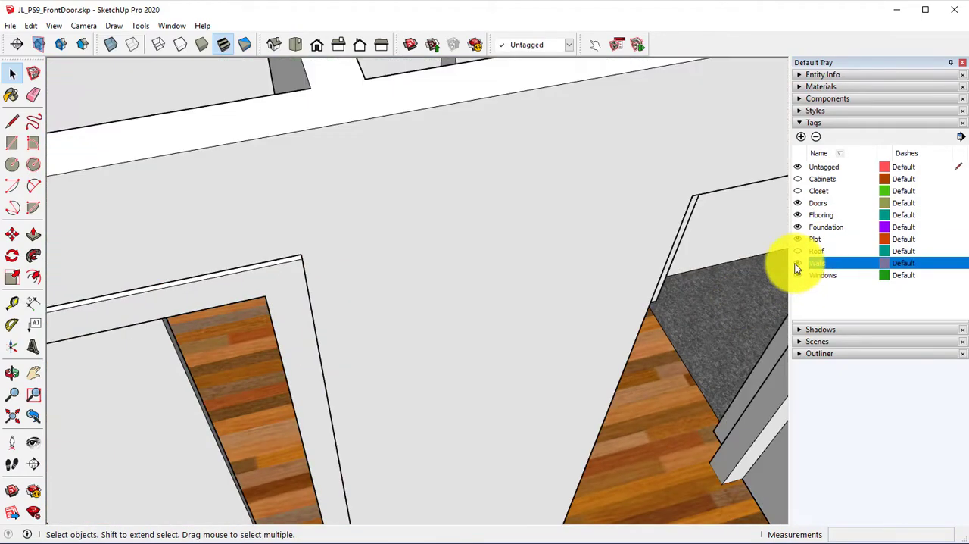
scroll(506, 287, down, 3)
scroll(531, 287, down, 3)
middle_drag(512, 288, 595, 199)
right_click(504, 277)
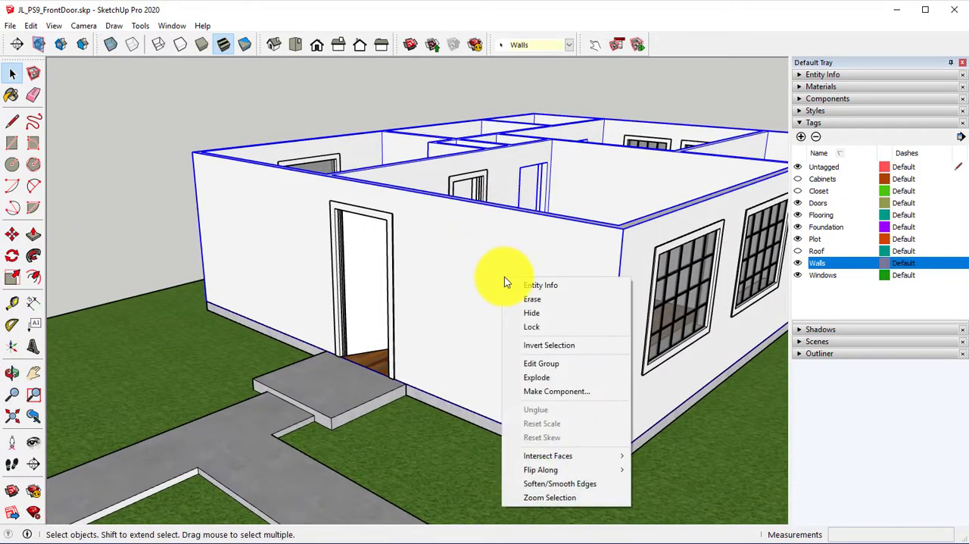
click(565, 363)
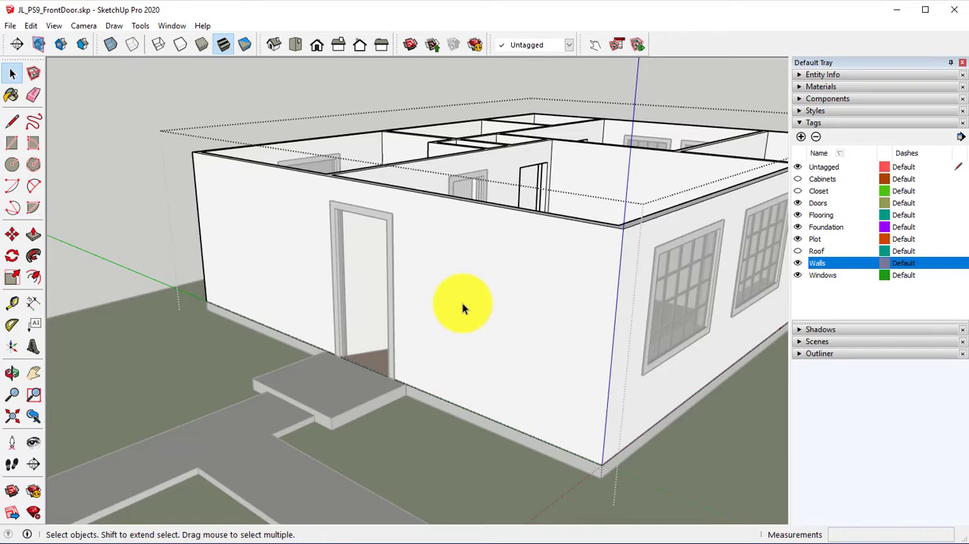
Step: Display the Brick, Cladding and Siding collection in the material library
click(796, 87)
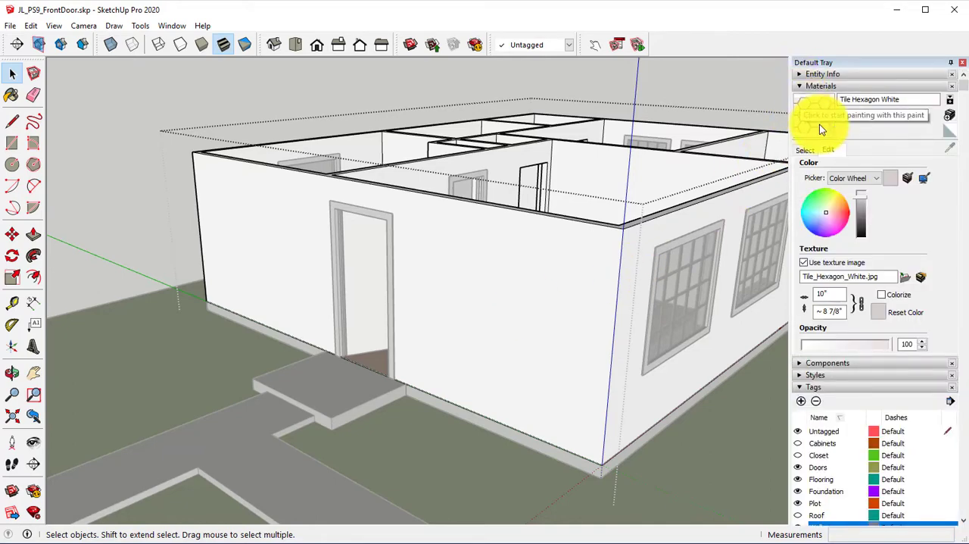
click(806, 149)
click(886, 167)
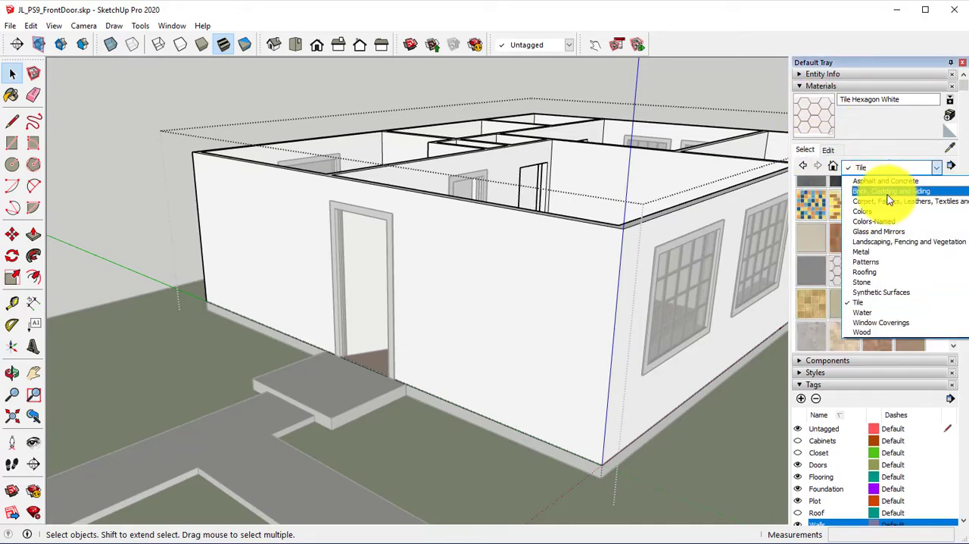
click(883, 192)
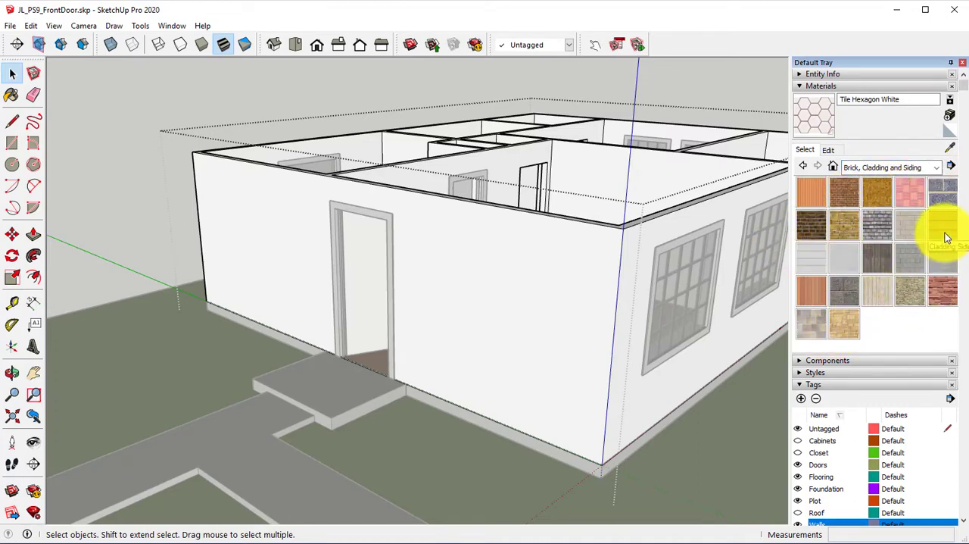
Step: Browse the carpet, fabric and leather materials and return to the Brick, Cladding and Siding collection
click(920, 167)
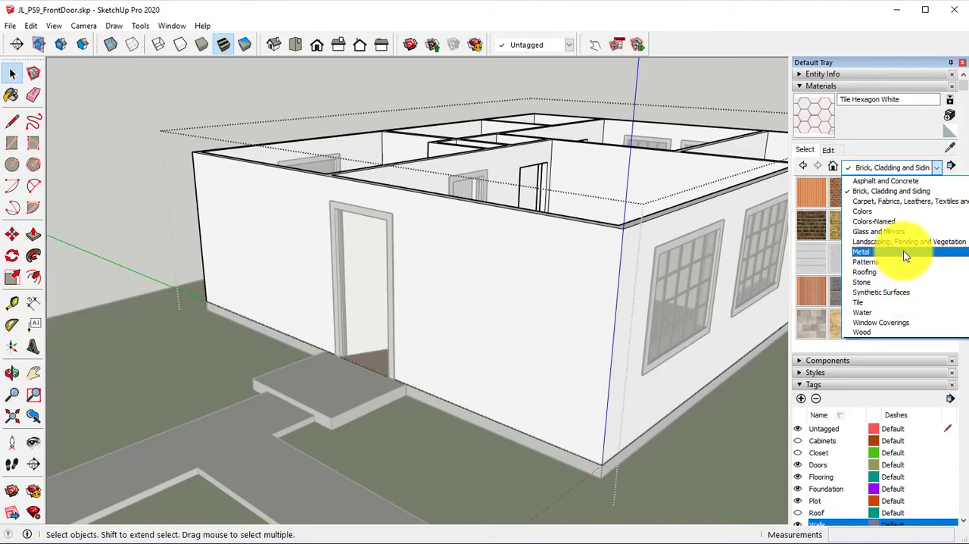
click(914, 202)
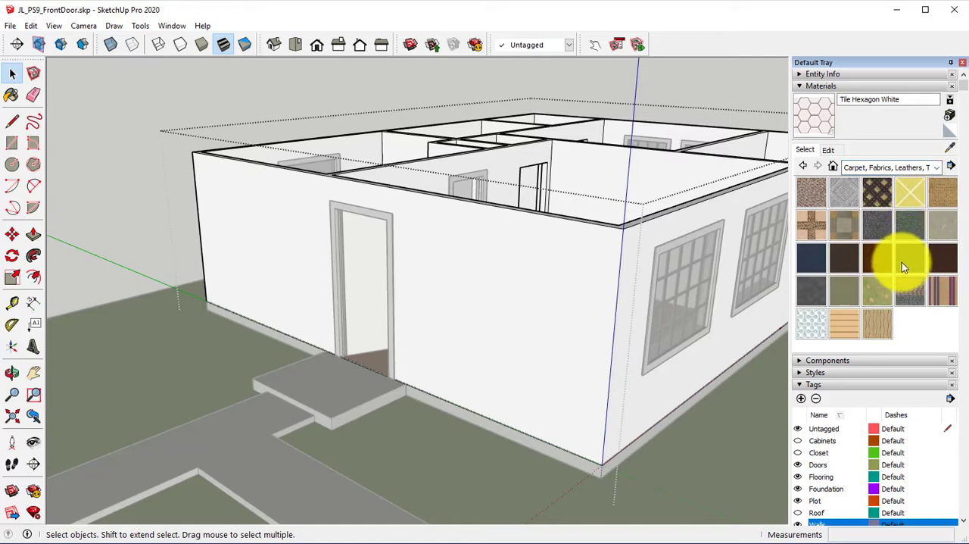
click(901, 167)
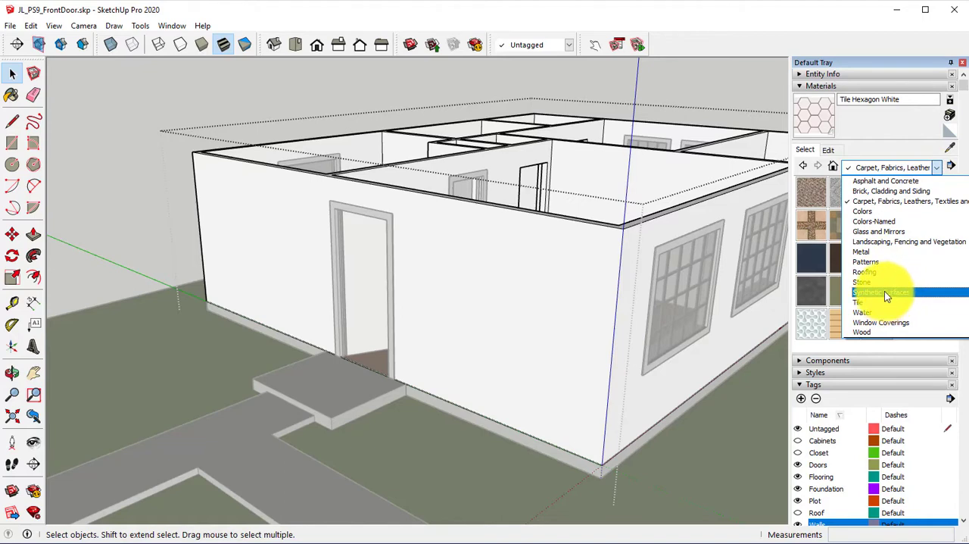
scroll(894, 239, up, 1)
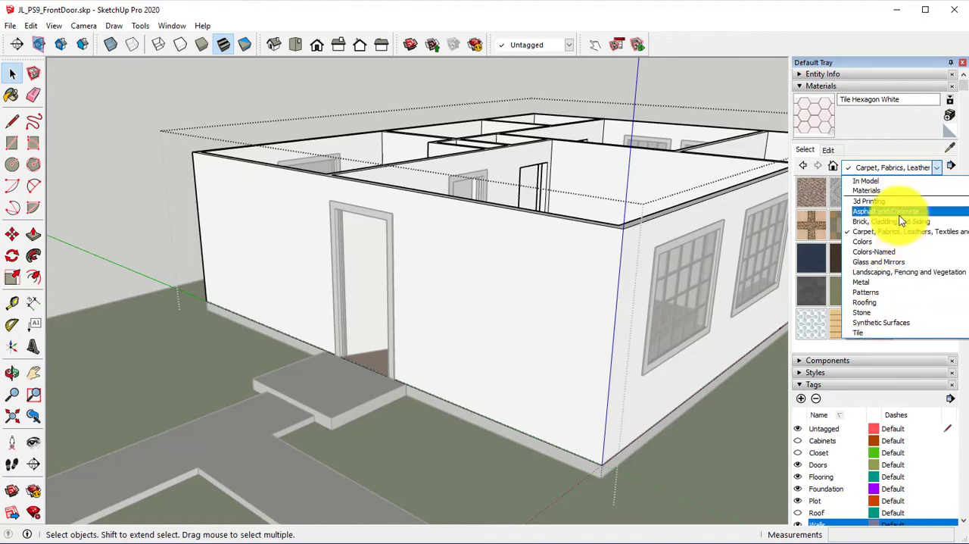
click(905, 221)
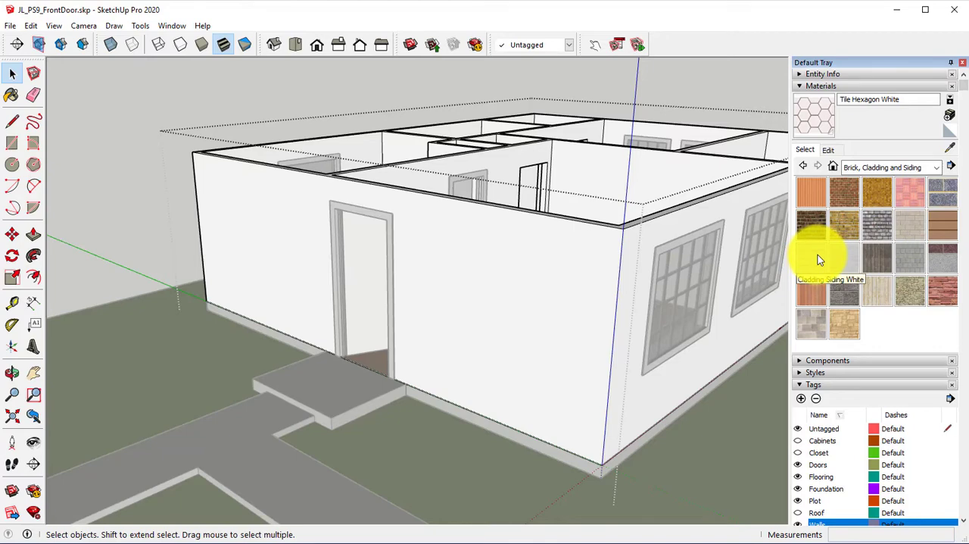
Step: Paint the exterior wall faces on all sides of the house with the Cladding Siding White material
click(817, 256)
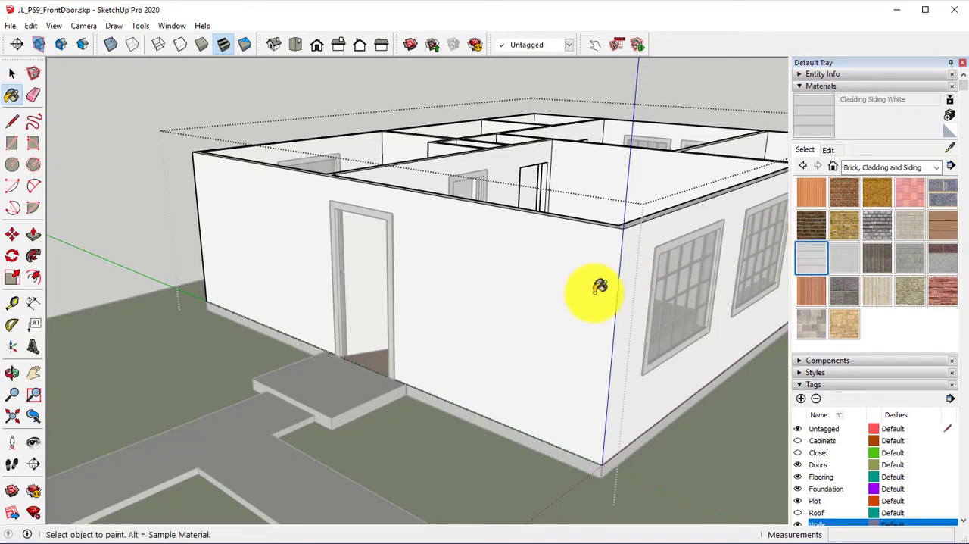
click(530, 277)
mouse_move(530, 277)
middle_down()
mouse_move(493, 277)
mouse_move(499, 267)
middle_up()
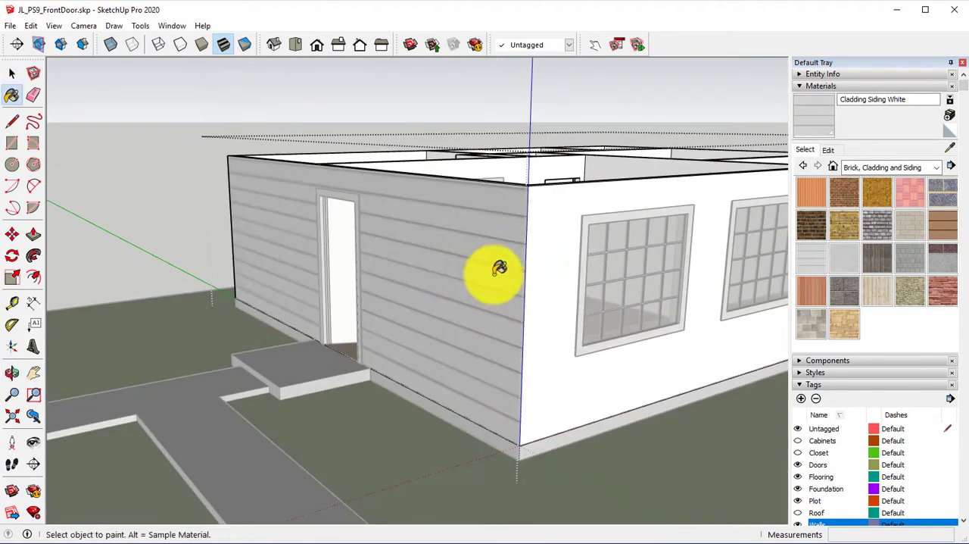
click(568, 268)
mouse_move(568, 268)
middle_down()
mouse_move(620, 277)
mouse_move(696, 256)
mouse_move(125, 265)
mouse_move(480, 323)
mouse_move(320, 329)
middle_up()
click(402, 321)
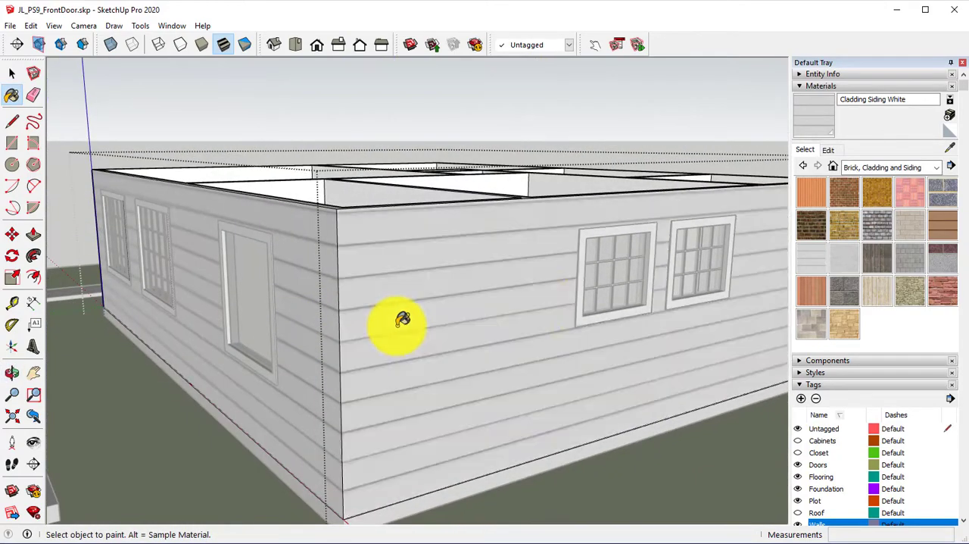
mouse_move(402, 321)
middle_down()
mouse_move(357, 318)
mouse_move(502, 310)
mouse_move(229, 286)
mouse_move(581, 290)
middle_up()
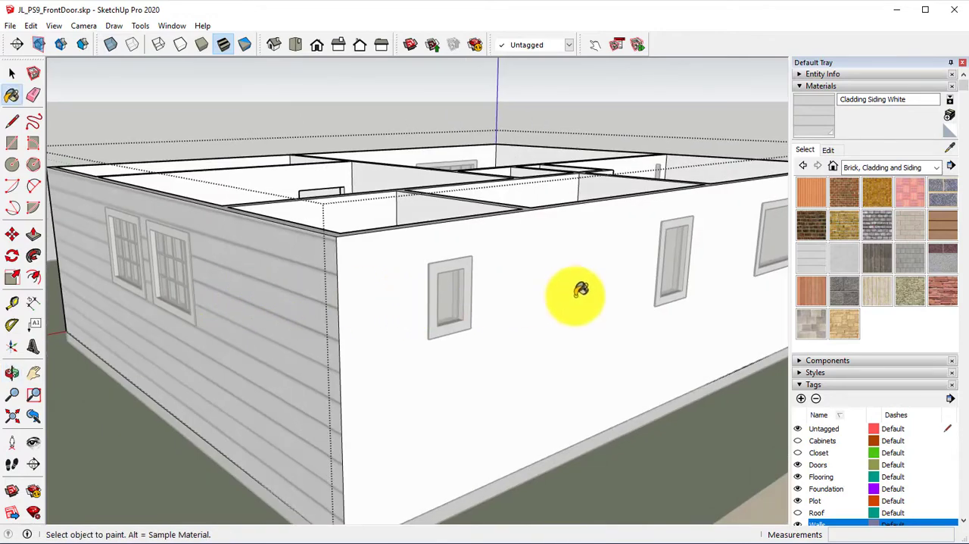
click(564, 286)
middle_drag(564, 333, 356, 319)
middle_drag(614, 298, 33, 371)
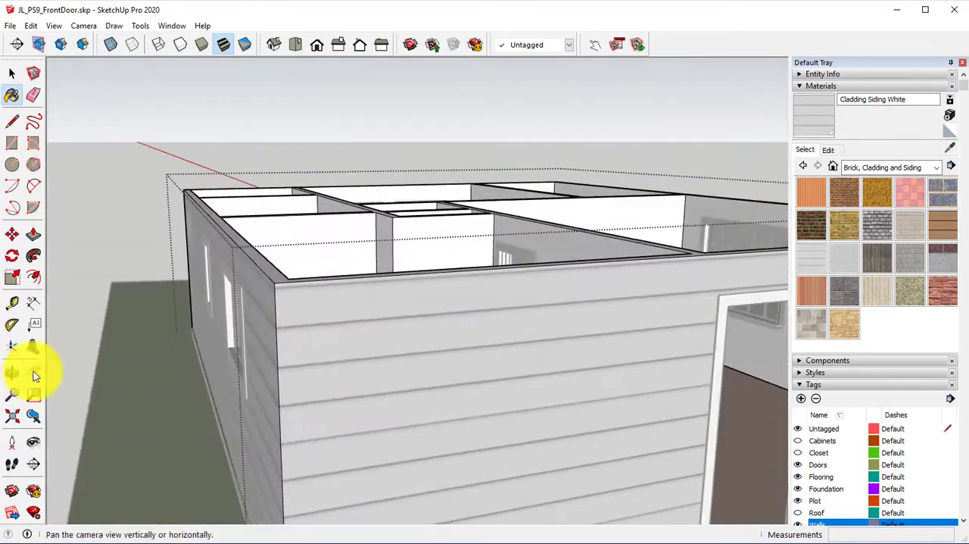
Step: Reposition the siding texture on the front door wall so its boards line up with the side wall at the corner
mouse_move(151, 356)
middle_down()
mouse_move(217, 335)
mouse_move(383, 356)
mouse_move(472, 251)
mouse_move(586, 222)
middle_up()
middle_drag(396, 173, 466, 184)
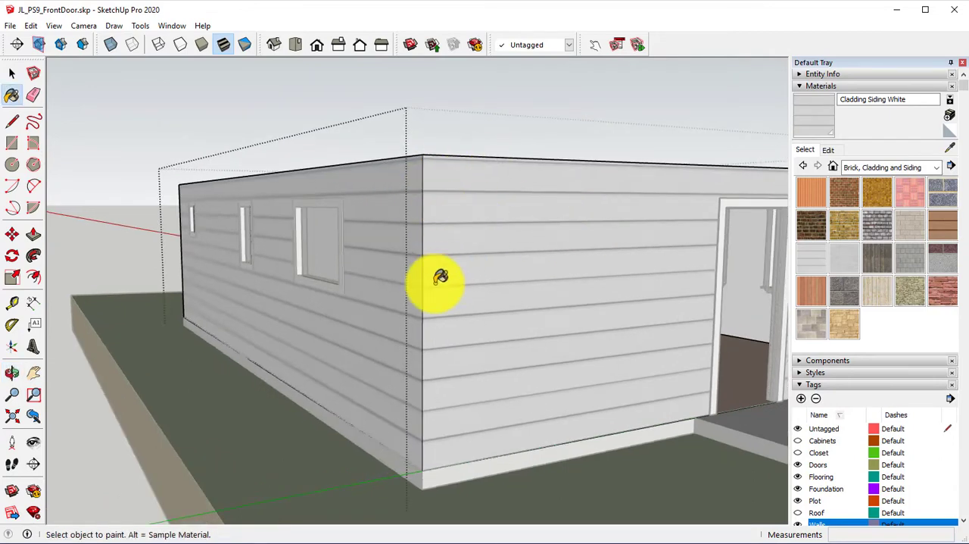
middle_drag(439, 281, 435, 255)
right_click(472, 258)
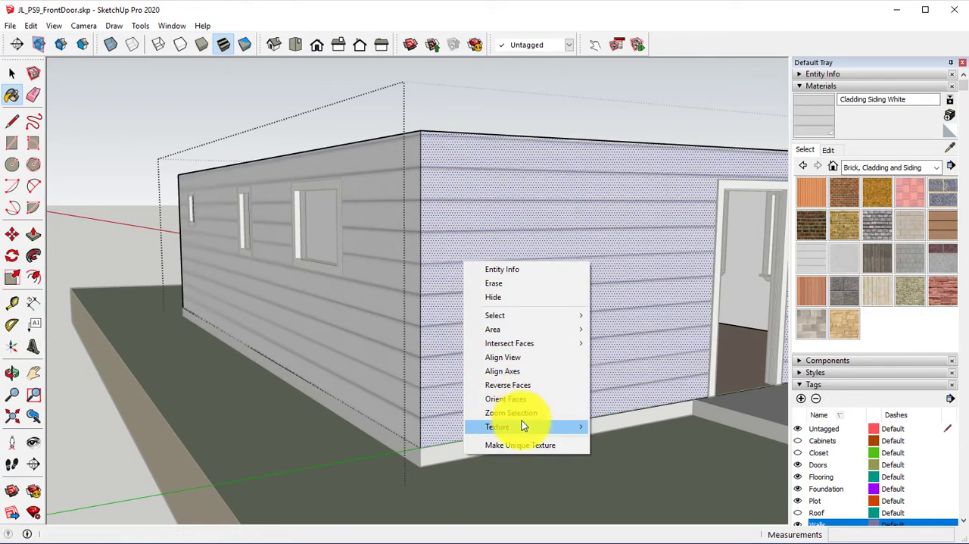
mouse_move(522, 422)
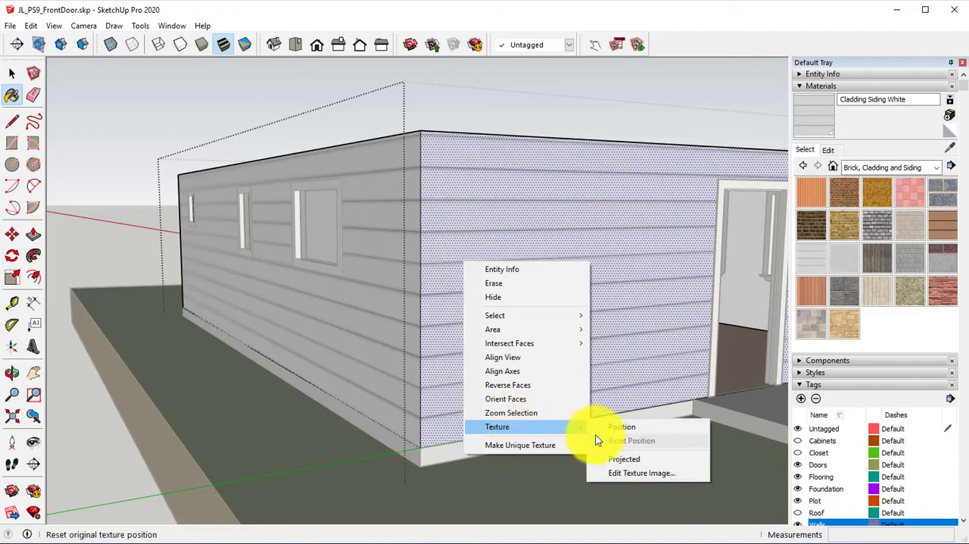
click(620, 429)
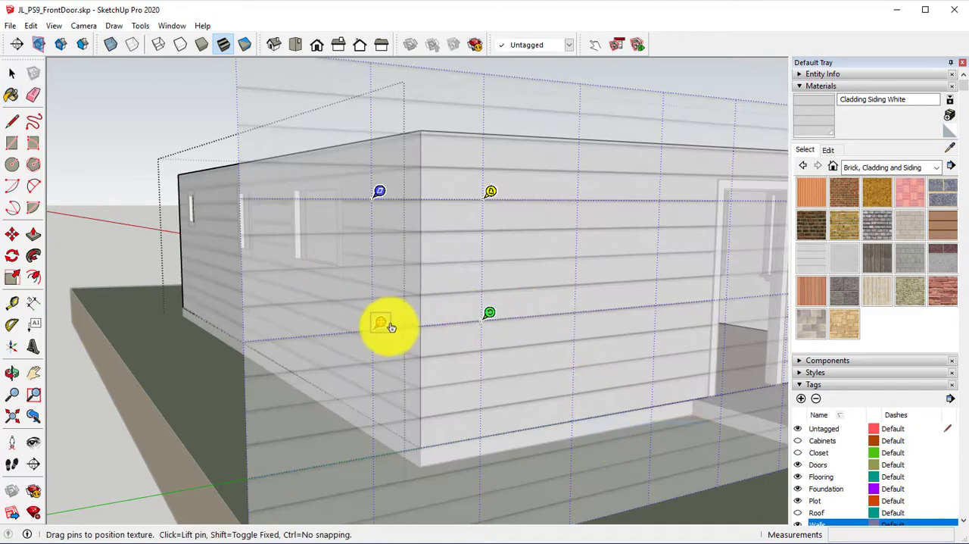
drag(391, 327, 402, 349)
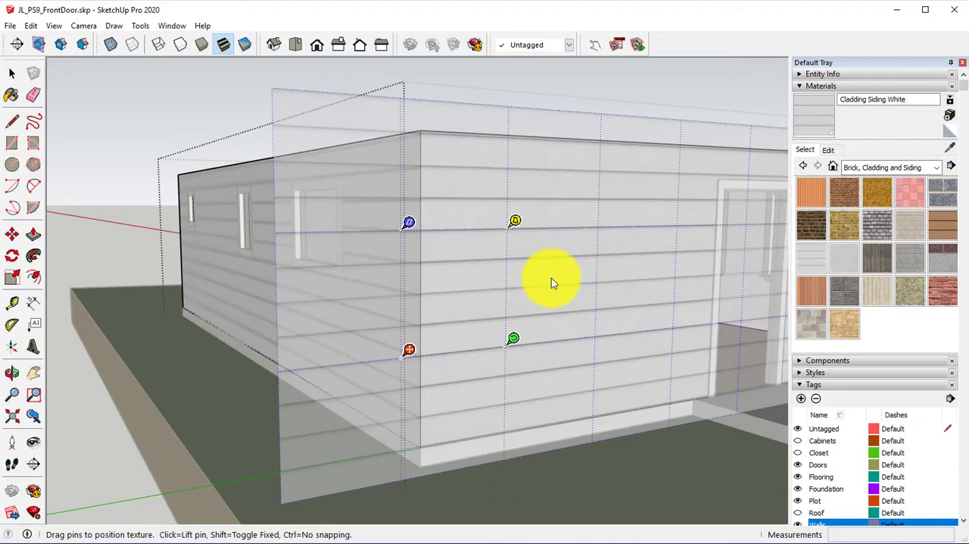
mouse_move(517, 332)
mouse_down()
mouse_move(441, 247)
mouse_move(470, 258)
mouse_move(478, 350)
mouse_move(503, 335)
mouse_up()
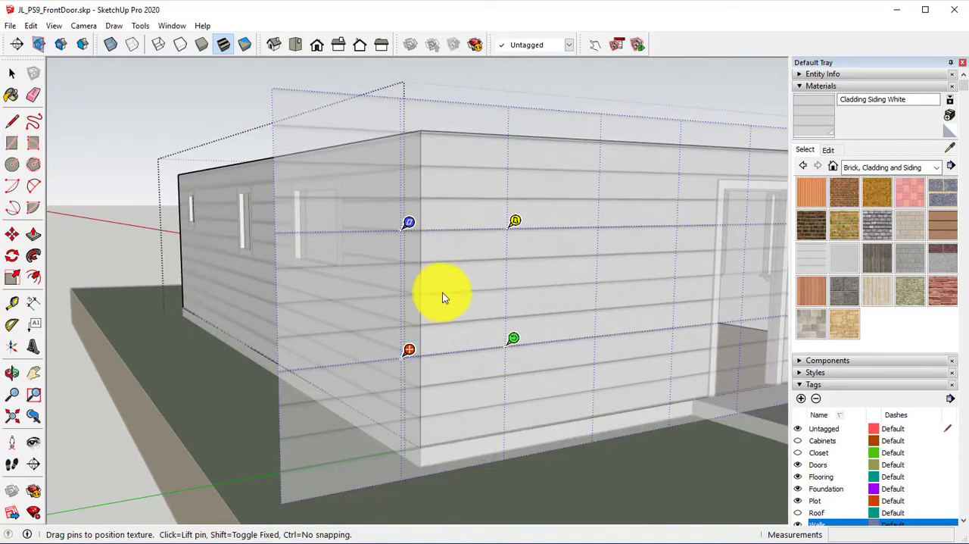
drag(409, 345, 434, 347)
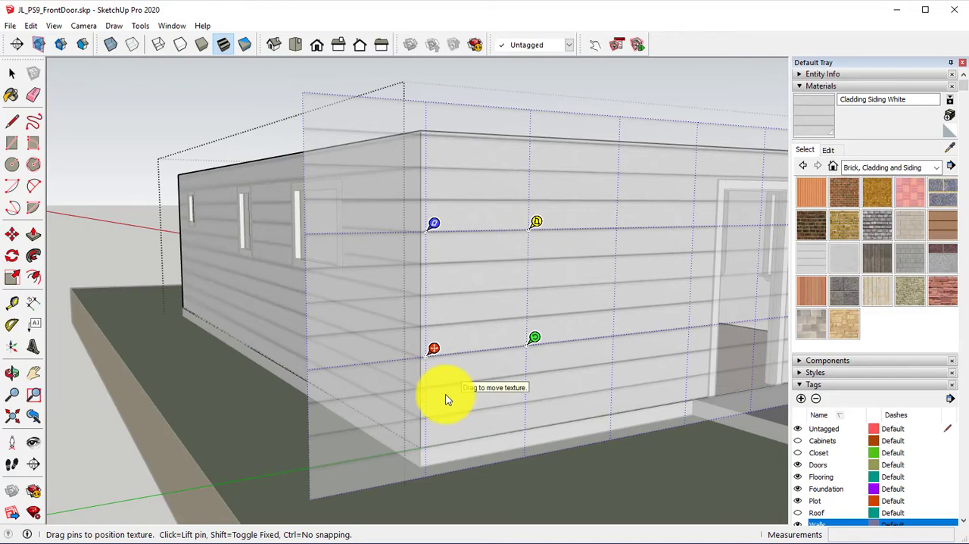
key(Return)
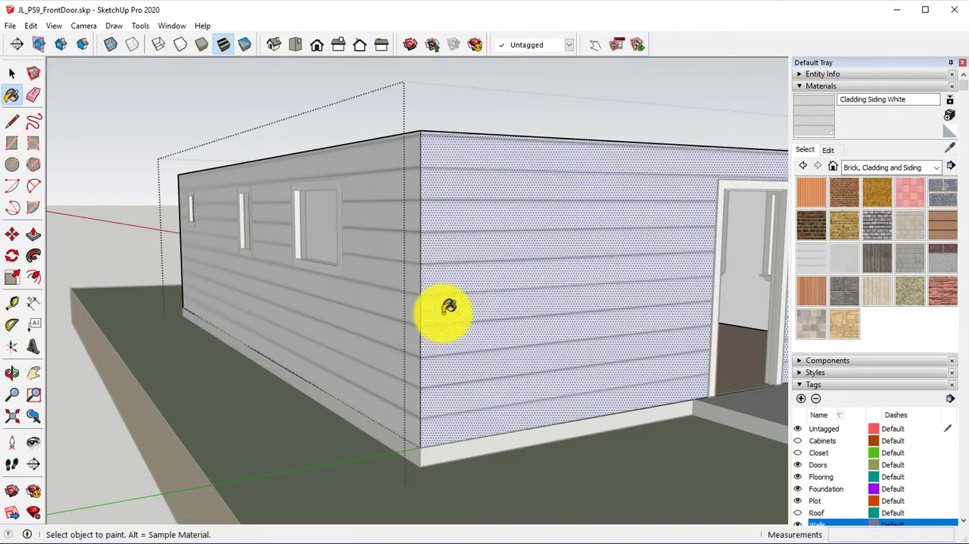
Step: Check the siding along the remaining exterior walls and close the wall group
key(alt)
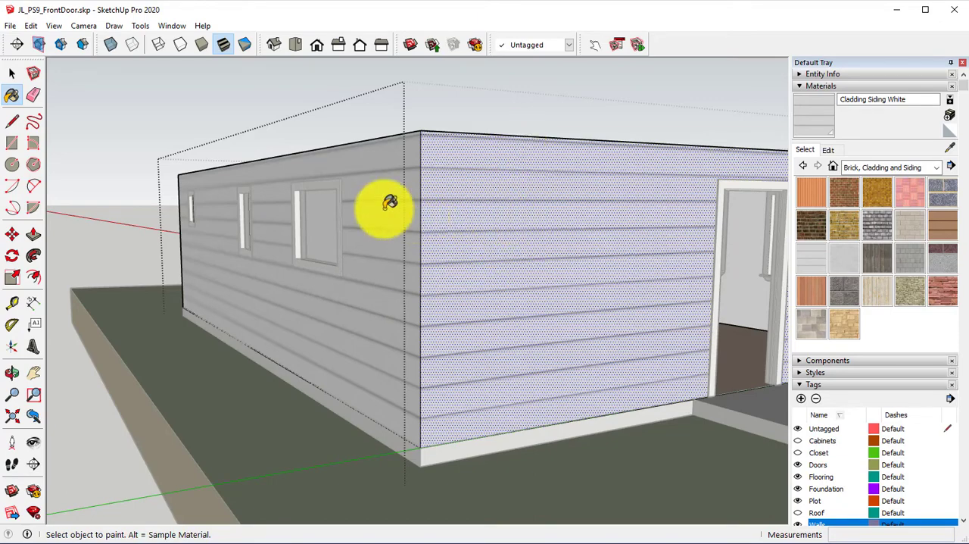
mouse_move(349, 259)
middle_down()
mouse_move(457, 313)
mouse_move(523, 292)
middle_up()
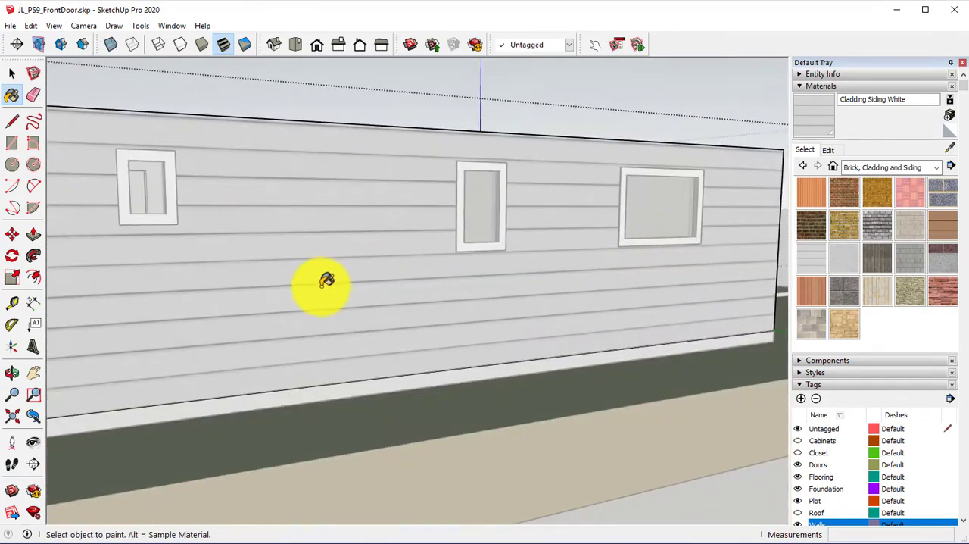
mouse_move(322, 285)
middle_down()
mouse_move(589, 312)
mouse_move(461, 288)
mouse_move(368, 288)
mouse_move(632, 293)
mouse_move(597, 270)
middle_up()
mouse_move(350, 294)
middle_down()
mouse_move(684, 300)
mouse_move(584, 304)
mouse_move(571, 240)
middle_up()
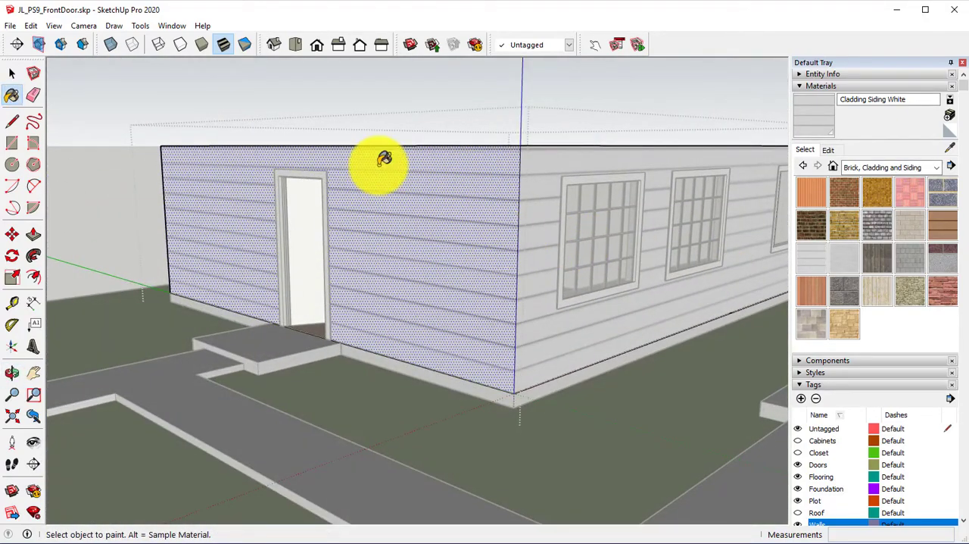
right_click(137, 87)
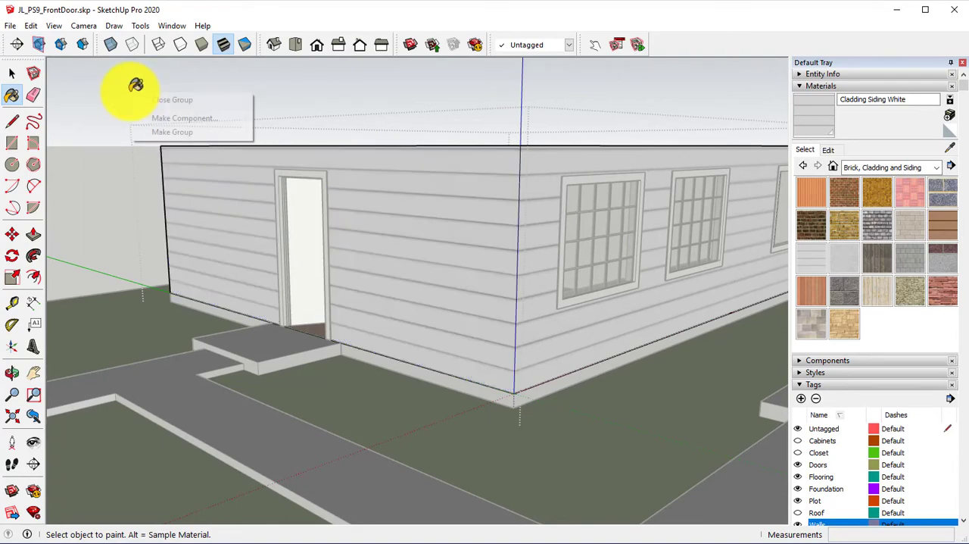
click(144, 98)
Step: Show the Roof tag so the hip roof over the house can be painted
middle_drag(250, 195, 454, 280)
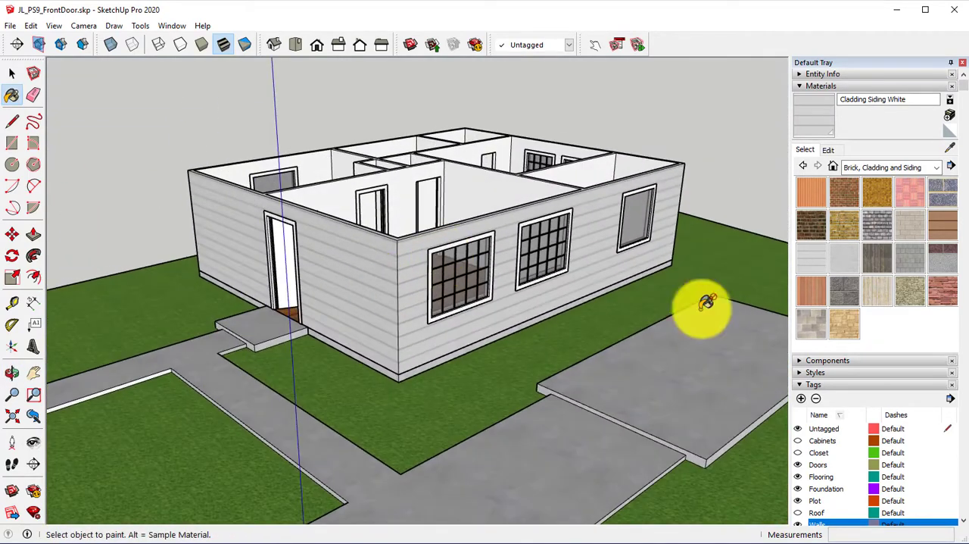
click(799, 512)
mouse_move(624, 308)
middle_down()
mouse_move(453, 332)
mouse_move(433, 386)
mouse_move(443, 409)
middle_up()
key(b)
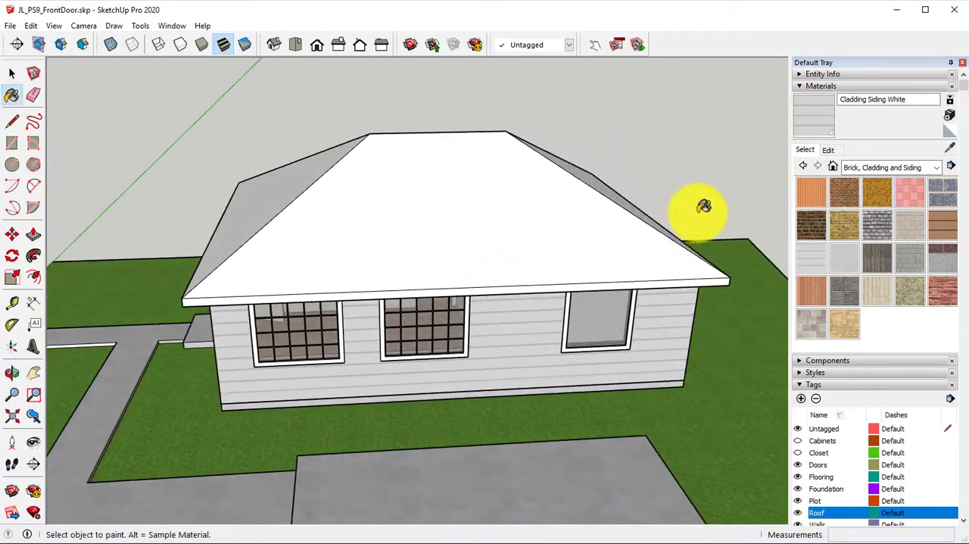
Step: Pick the Roofing Shingles Asphalt material from the Roofing collection
click(880, 165)
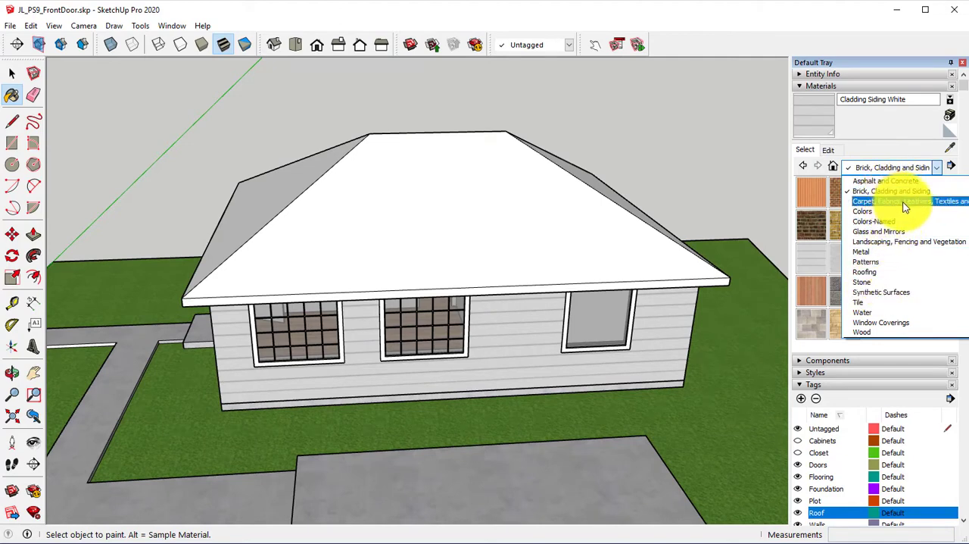
click(883, 271)
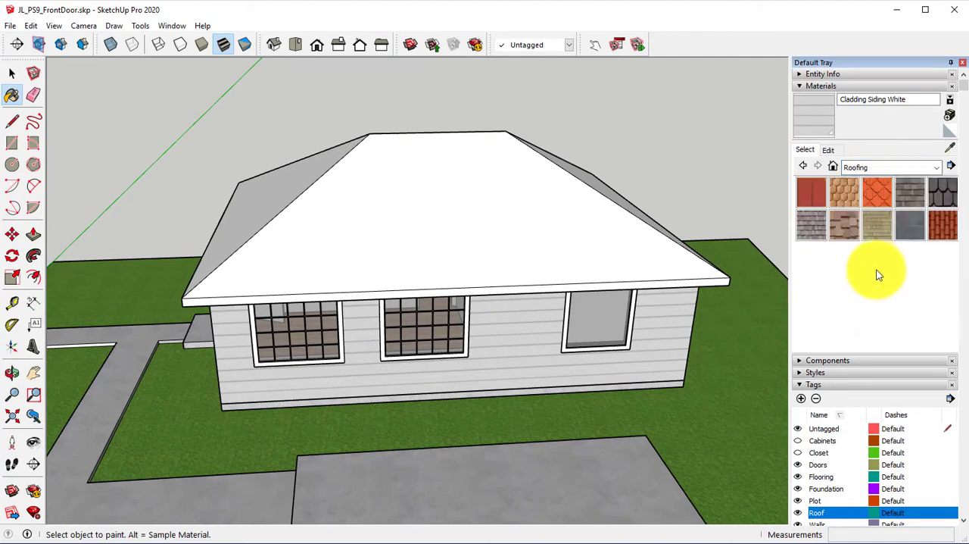
mouse_move(649, 232)
middle_down()
mouse_move(346, 210)
mouse_move(772, 210)
middle_up()
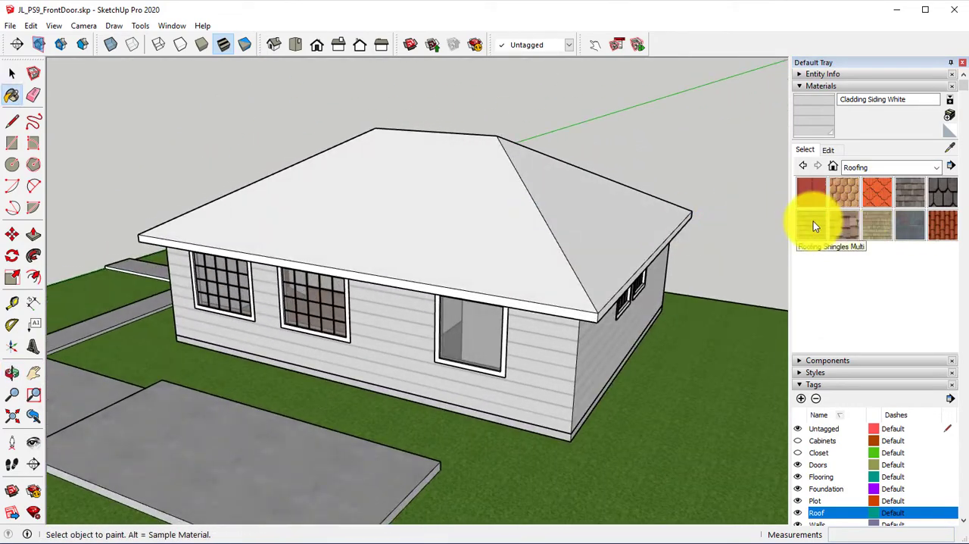
click(910, 189)
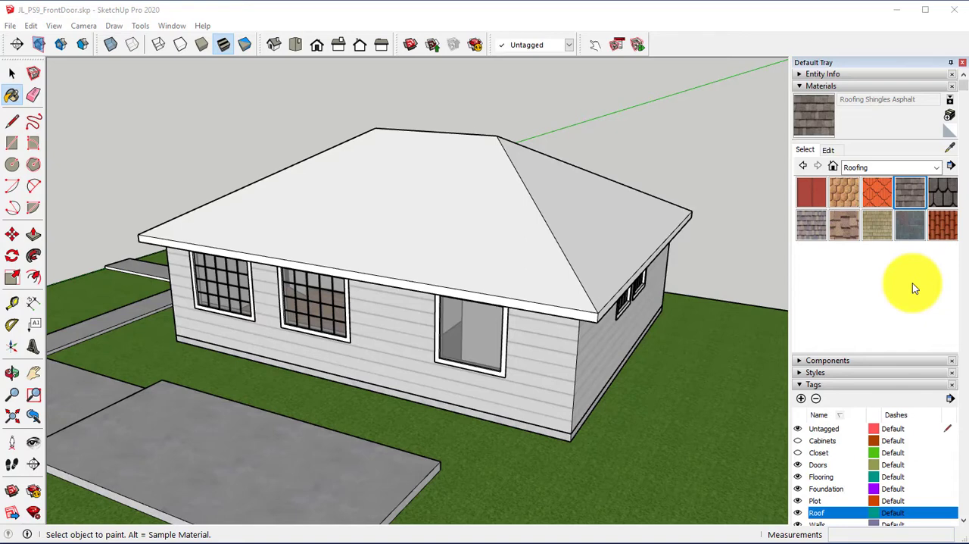
click(953, 167)
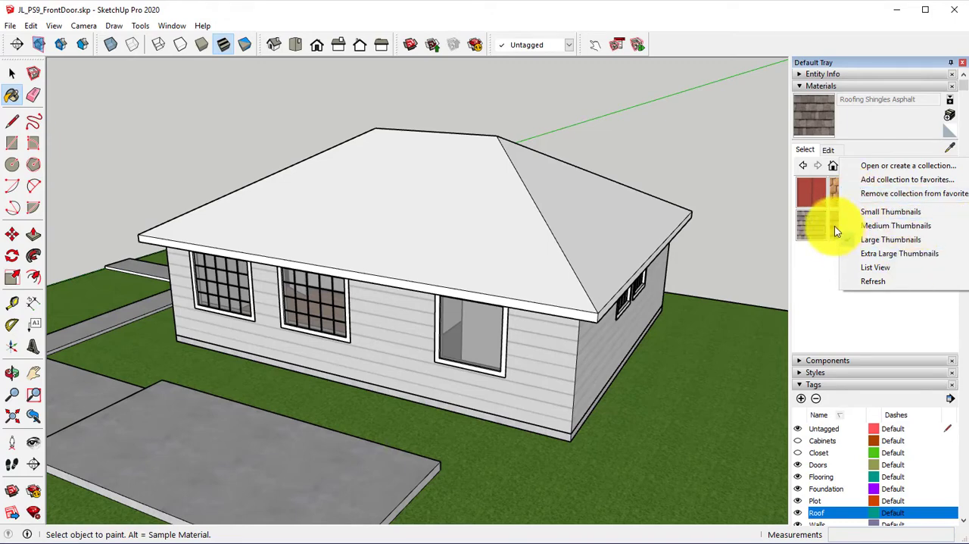
click(864, 240)
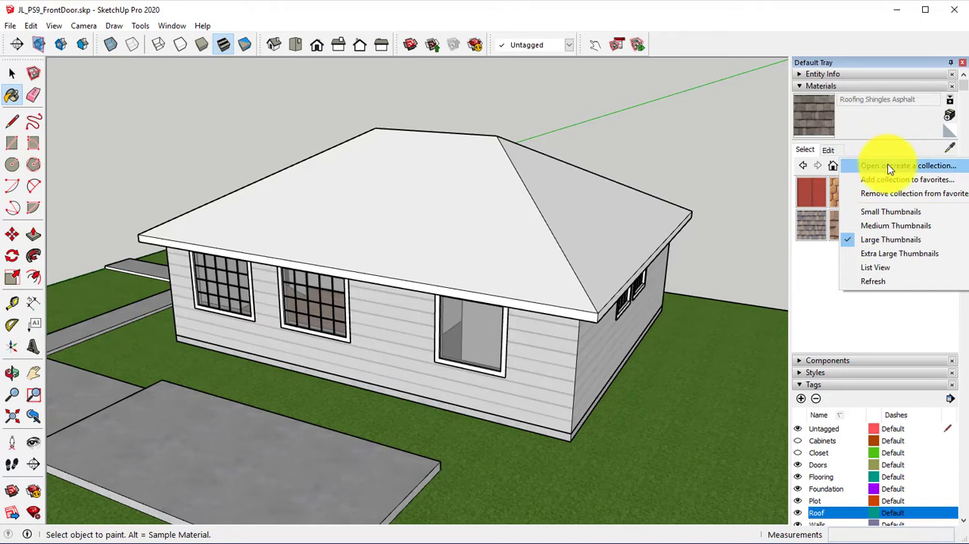
click(827, 289)
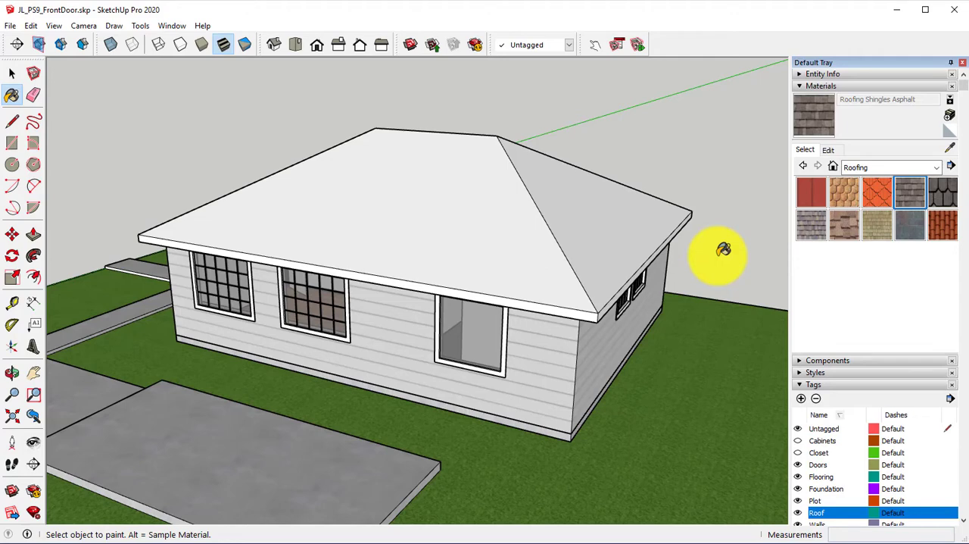
Step: Paint the whole roof group with Roofing Shingles Asphalt, and undo the fill
click(507, 206)
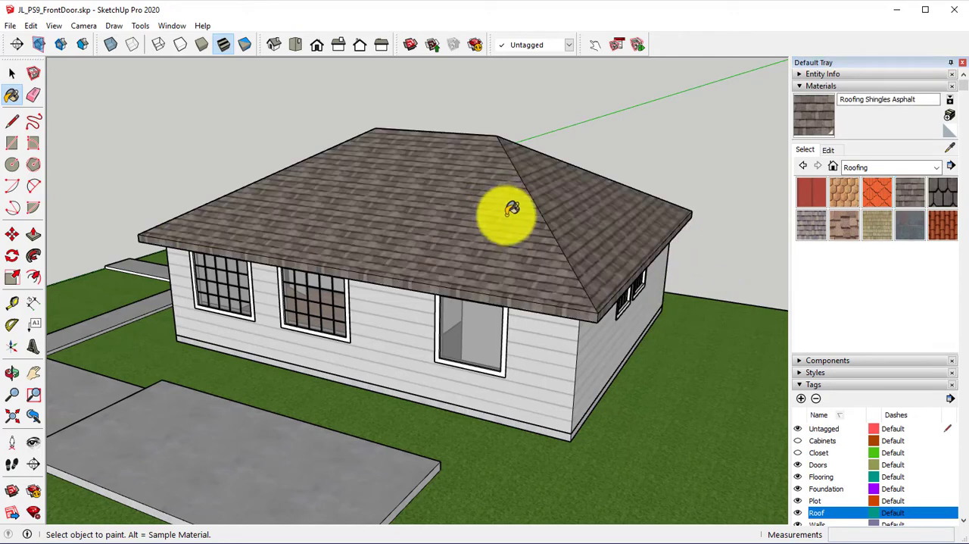
middle_click(399, 164)
key(ctrl+z)
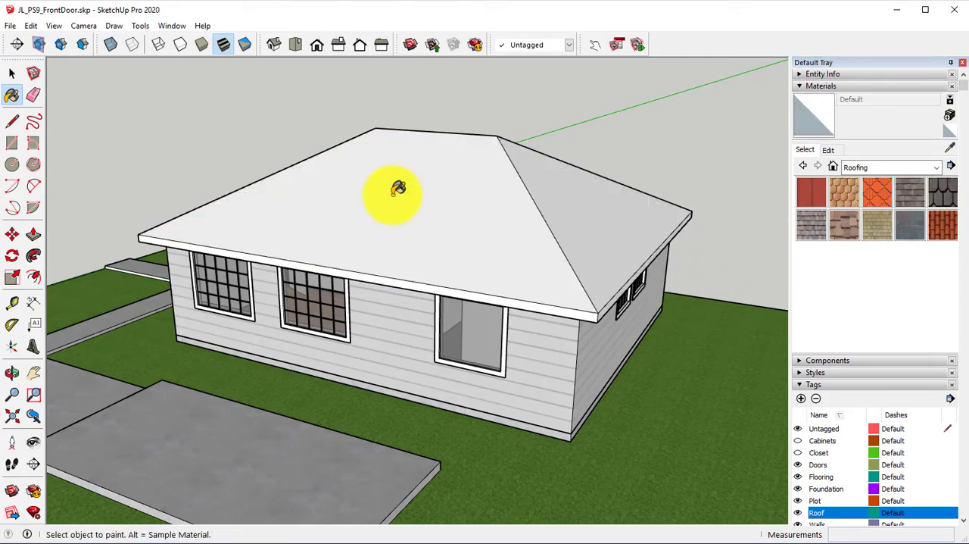
Step: Open the roof group for editing and paint its long side slope above the windows with Roofing Shingles Asphalt
right_click(393, 196)
click(435, 280)
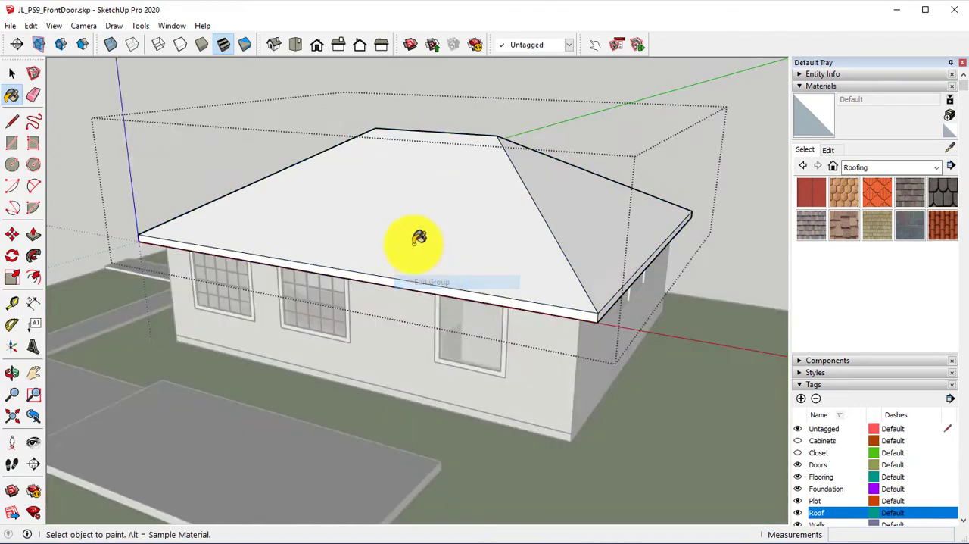
middle_drag(414, 244, 498, 286)
scroll(455, 228, up, 3)
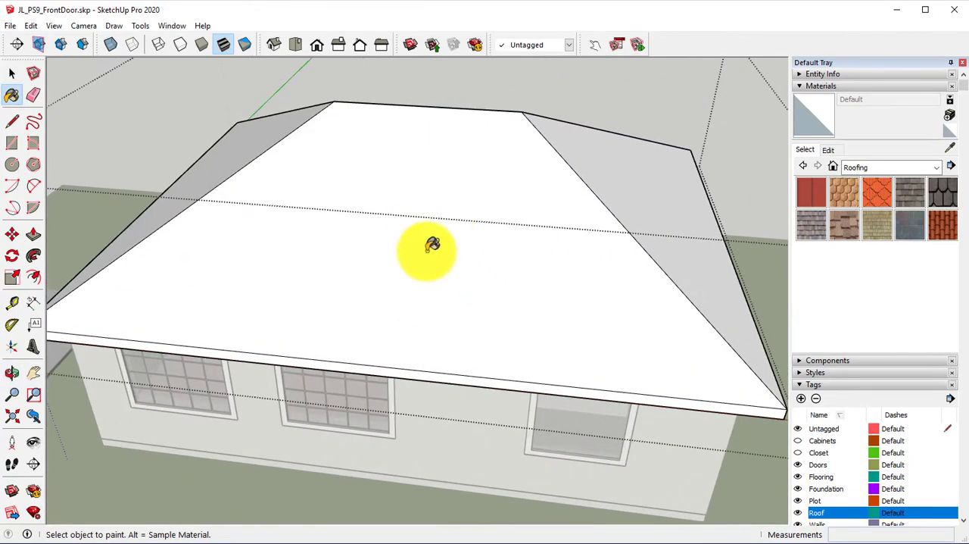
scroll(422, 297, up, 2)
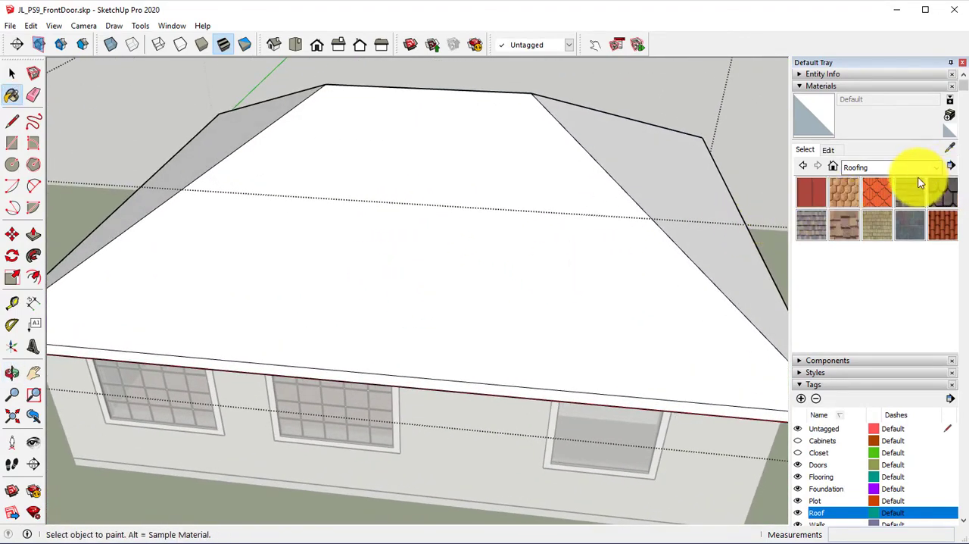
click(861, 200)
click(569, 265)
mouse_move(570, 265)
middle_down()
mouse_move(508, 260)
mouse_move(580, 238)
middle_up()
middle_drag(378, 207, 404, 219)
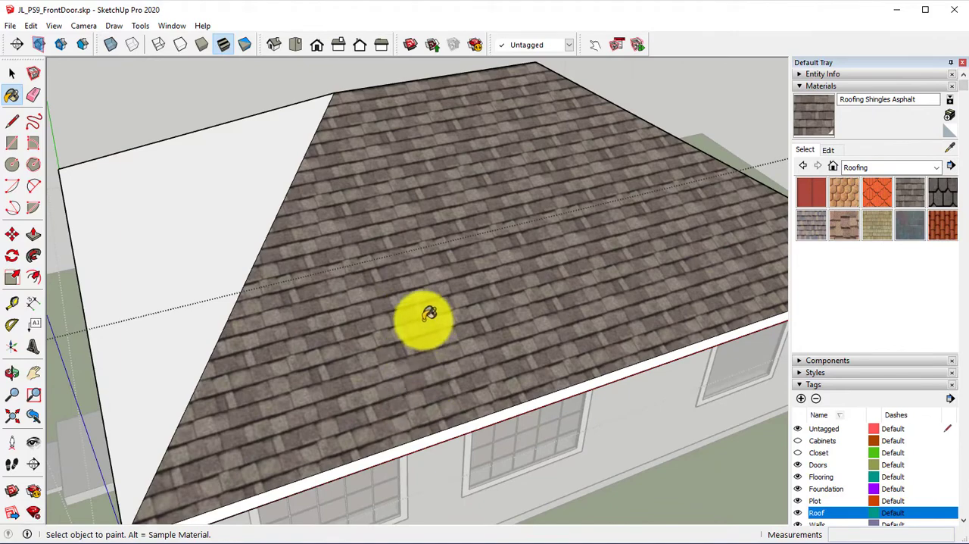
Step: Reposition the shingle texture on the painted long slope so its rows line up with the eave
right_click(430, 279)
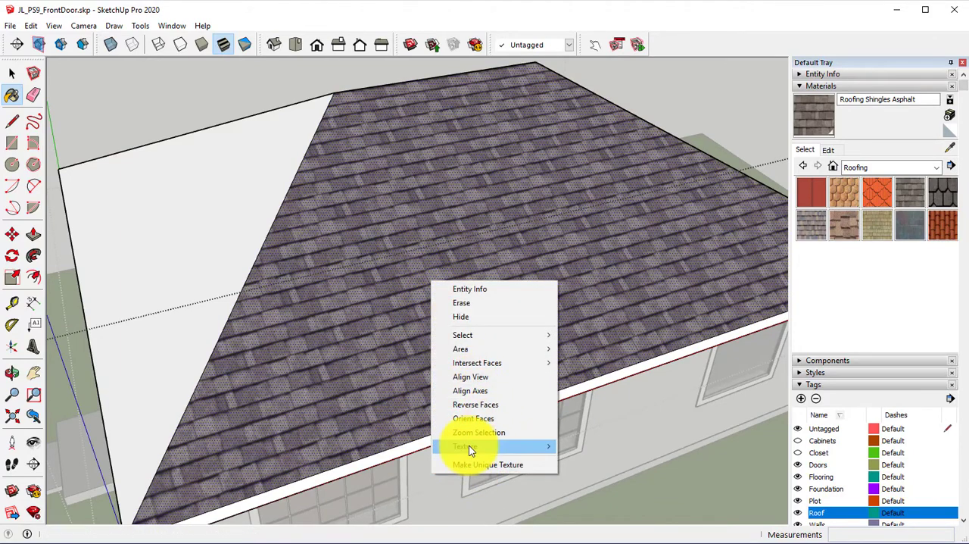
mouse_move(468, 446)
click(607, 448)
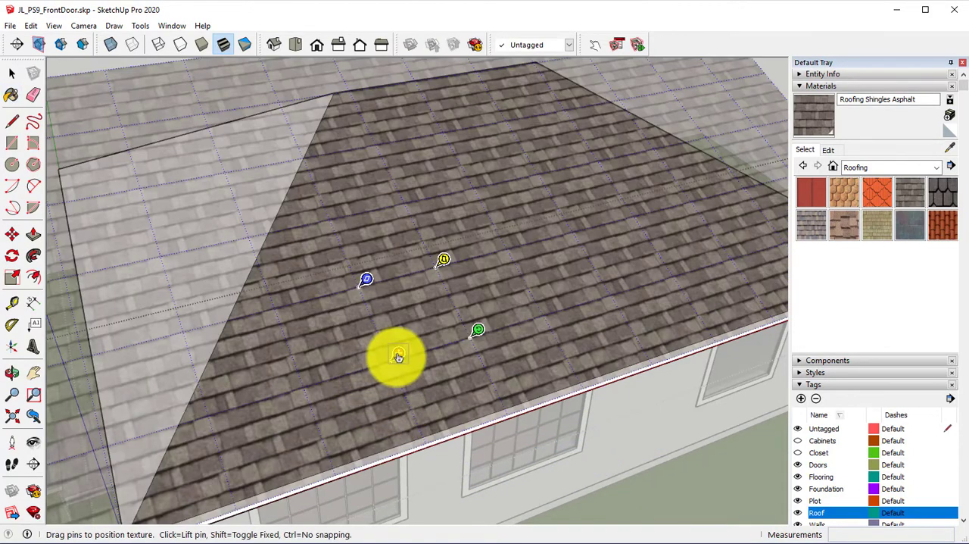
middle_drag(398, 357, 392, 349)
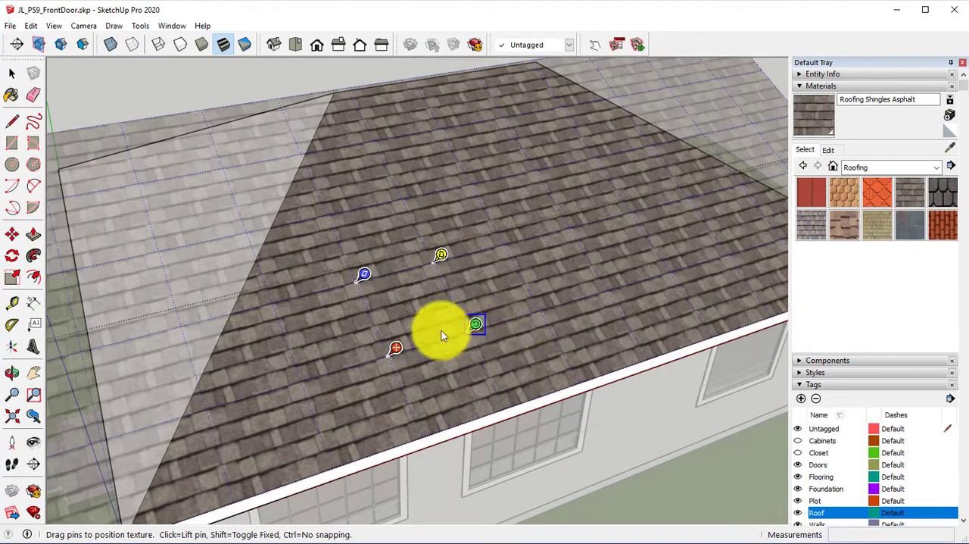
key(Return)
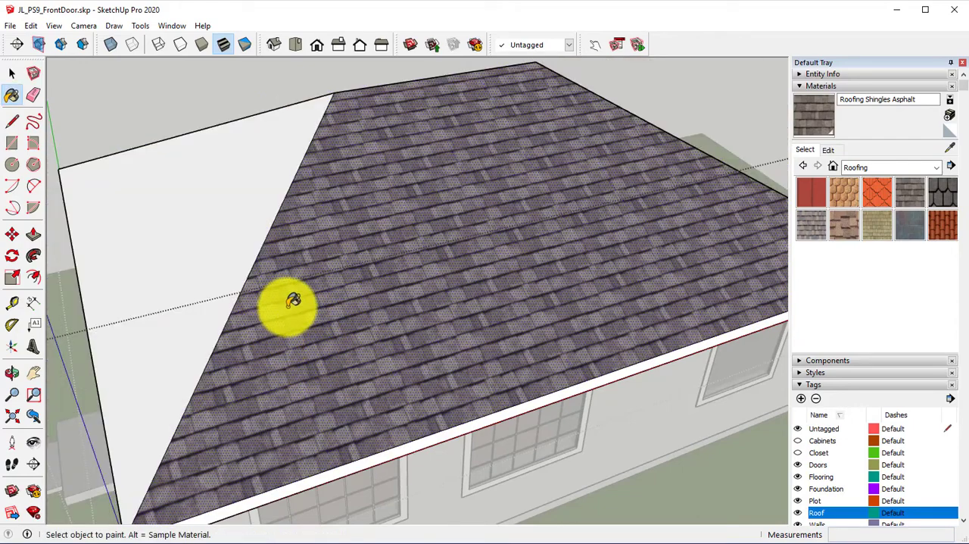
Step: Sample the shingles from the finished slope and paint the slope above the front door and the opposite long slope
mouse_move(260, 292)
middle_down()
mouse_move(320, 310)
mouse_move(501, 299)
mouse_move(528, 202)
middle_up()
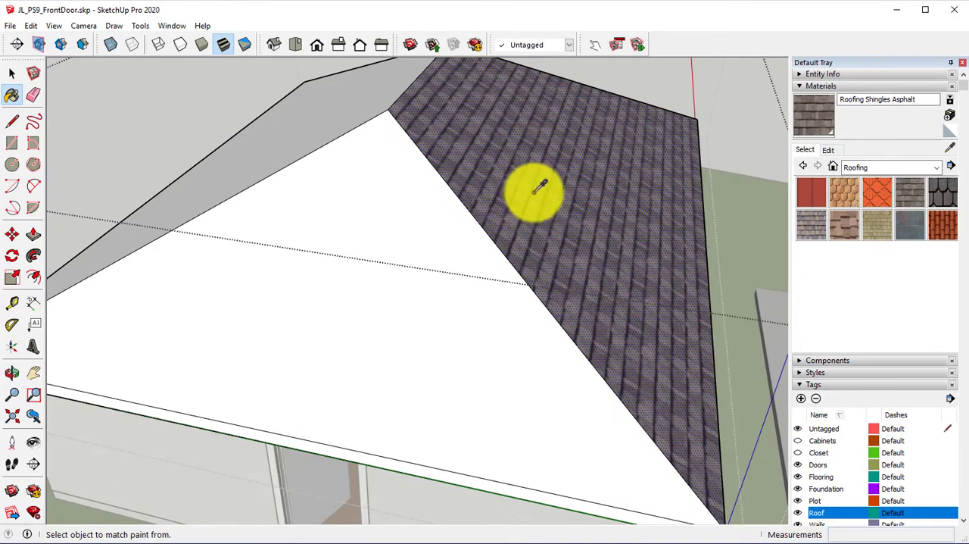
alt+click(537, 187)
click(408, 231)
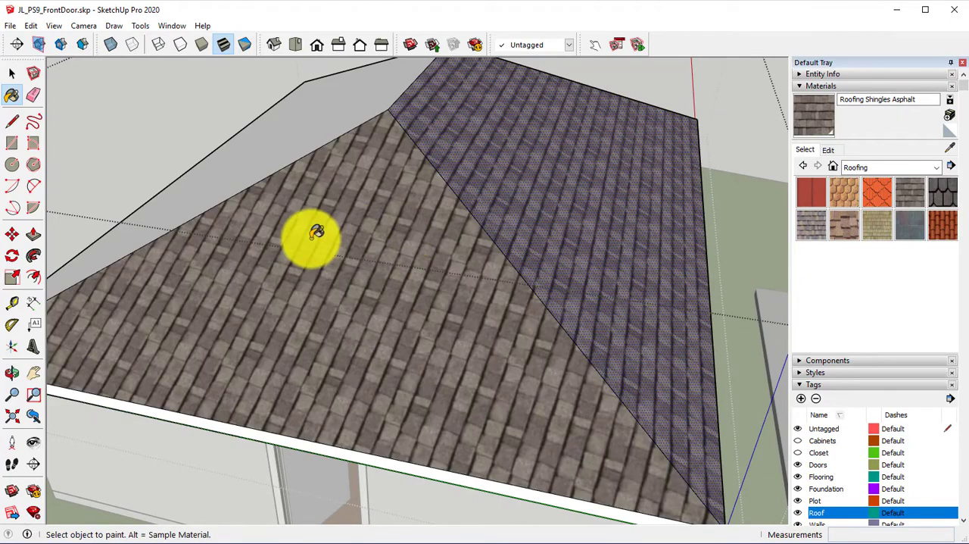
mouse_move(320, 250)
middle_down()
mouse_move(538, 268)
mouse_move(424, 108)
middle_up()
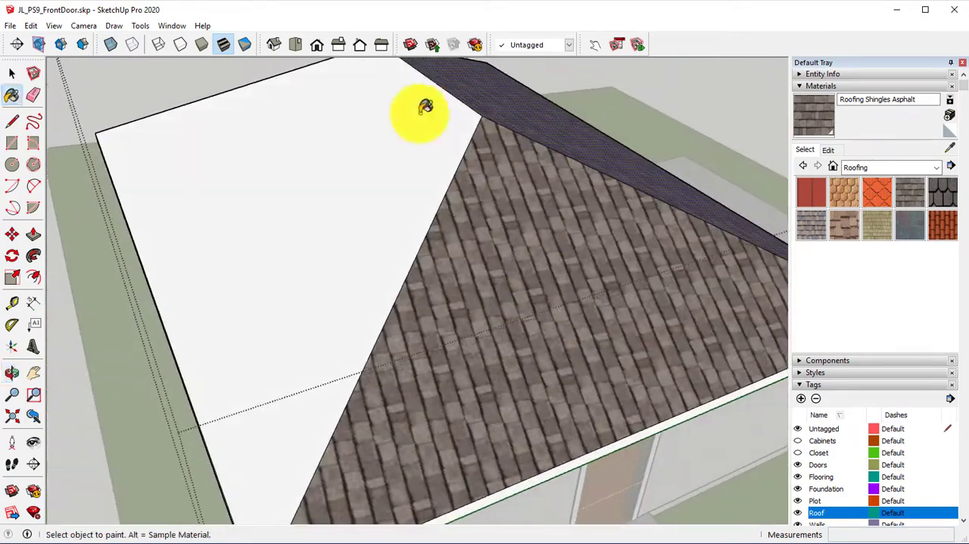
click(372, 138)
mouse_move(361, 177)
middle_down()
mouse_move(275, 210)
mouse_move(219, 203)
mouse_move(258, 227)
middle_up()
middle_drag(325, 272, 471, 222)
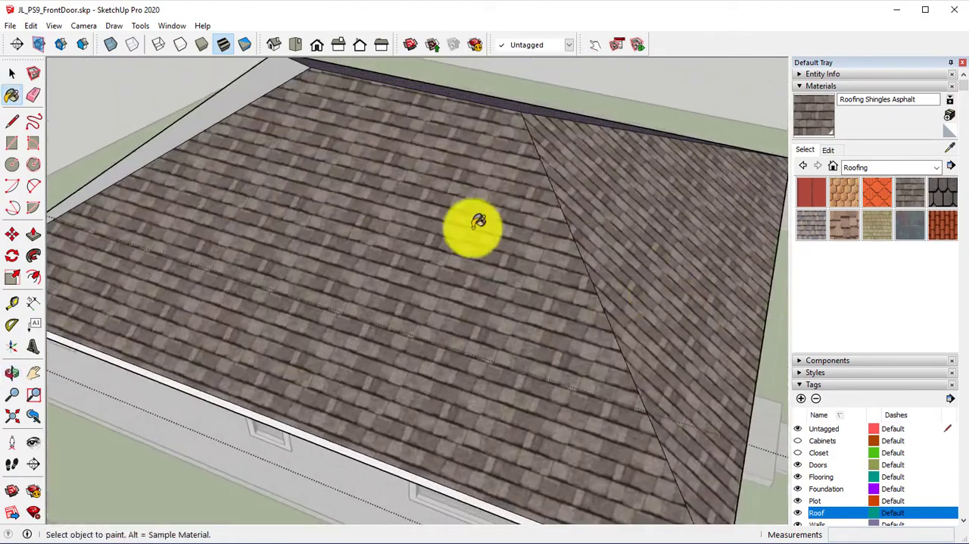
Step: Reposition the shingle texture on the opposite long slope so its rows line up with the eave
right_click(375, 186)
mouse_move(423, 346)
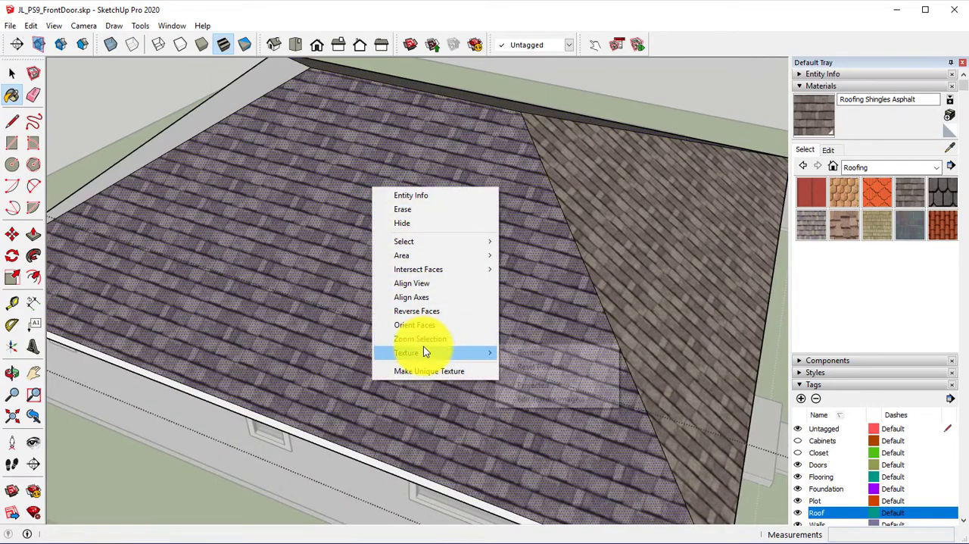
click(535, 352)
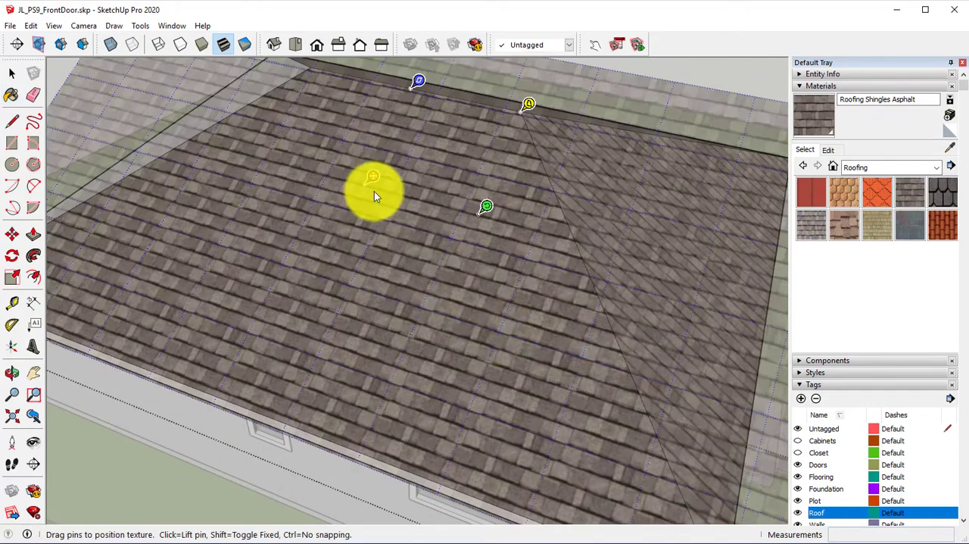
drag(372, 178, 366, 183)
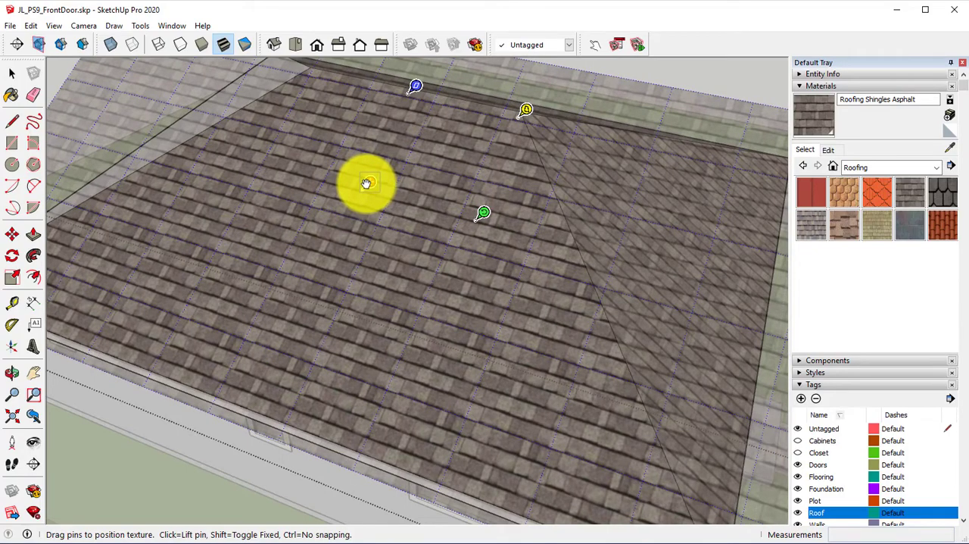
key(Return)
Step: Try to rotate the shingle texture on the slope above the front door so its rows run parallel to the eave
mouse_move(608, 240)
middle_down()
mouse_move(310, 247)
mouse_move(284, 257)
middle_up()
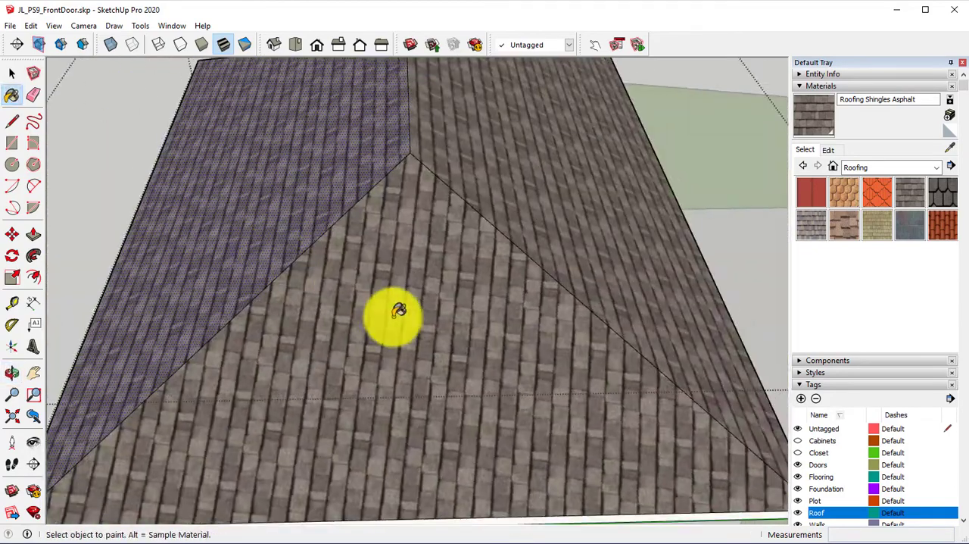
right_click(394, 318)
mouse_move(441, 484)
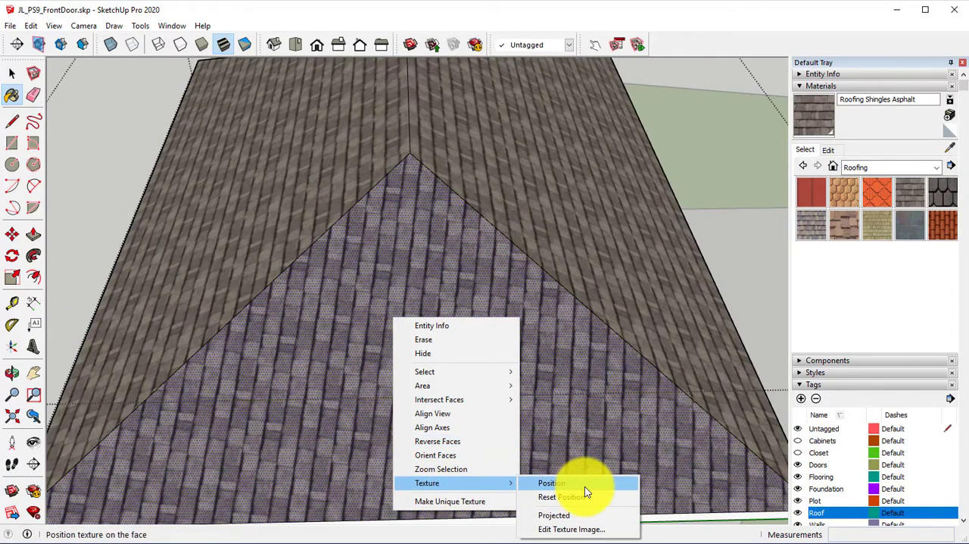
click(584, 486)
scroll(508, 371, down, 5)
middle_drag(489, 353, 412, 321)
scroll(439, 361, down, 2)
shift+middle_drag(439, 361, 435, 286)
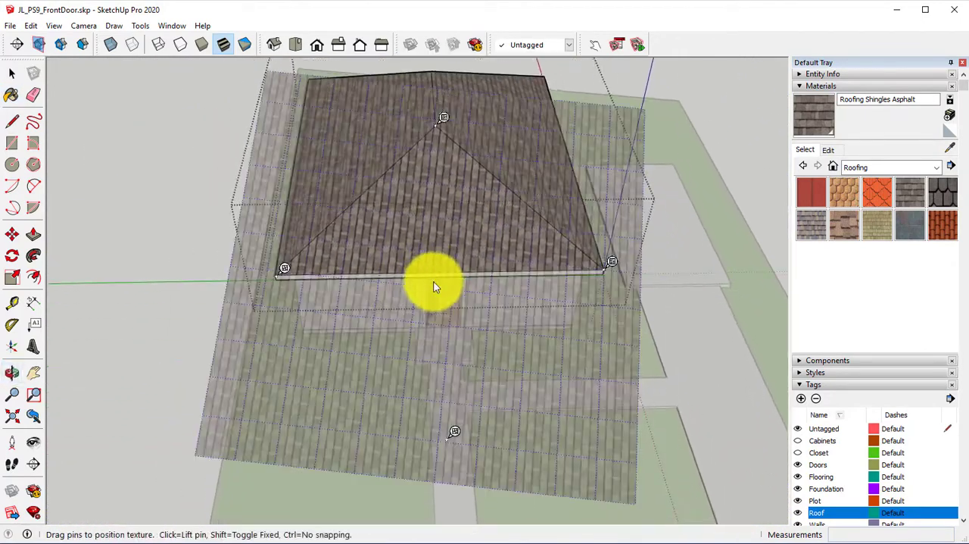
drag(456, 432, 379, 150)
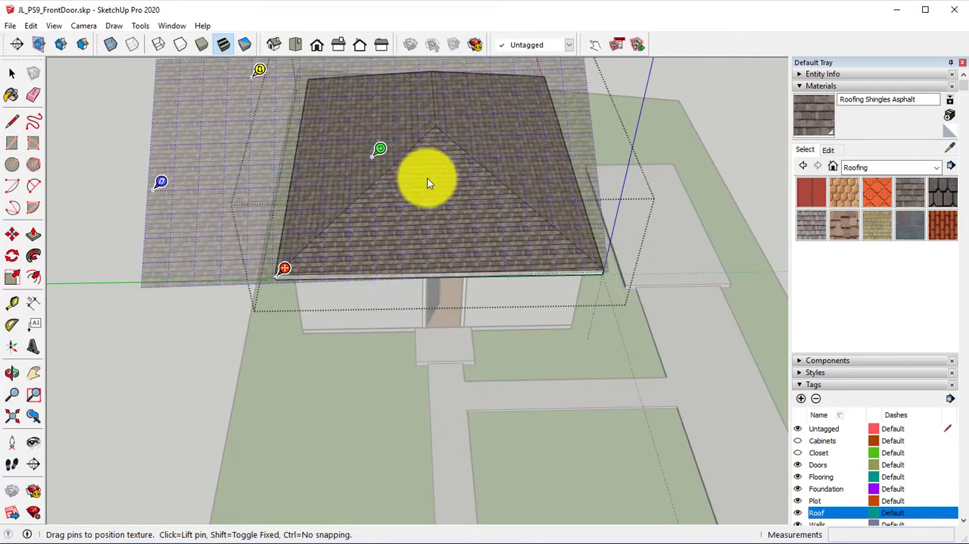
scroll(428, 179, up, 3)
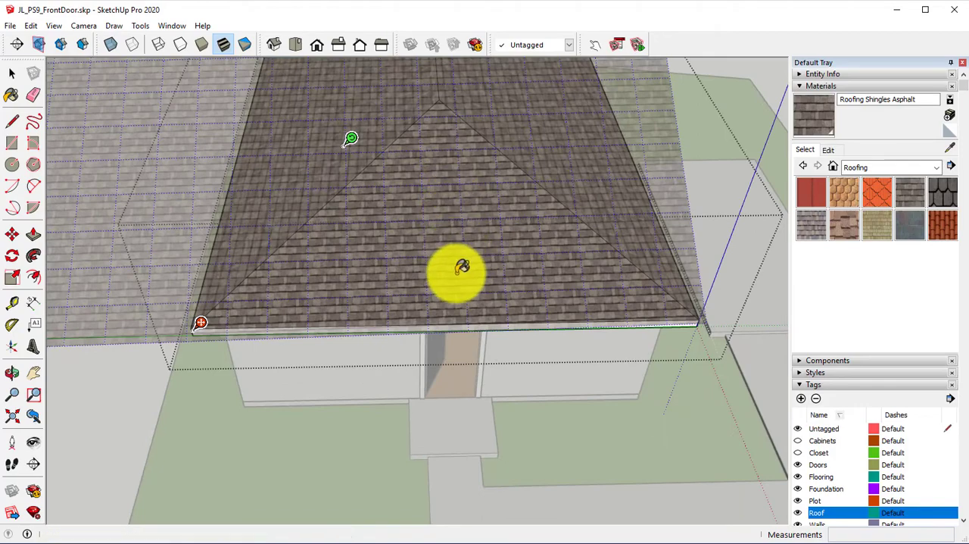
key(Return)
Step: Repaint the slope above the front door with Roofing Shingles Asphalt taken from the Roofing collection
click(899, 190)
click(515, 202)
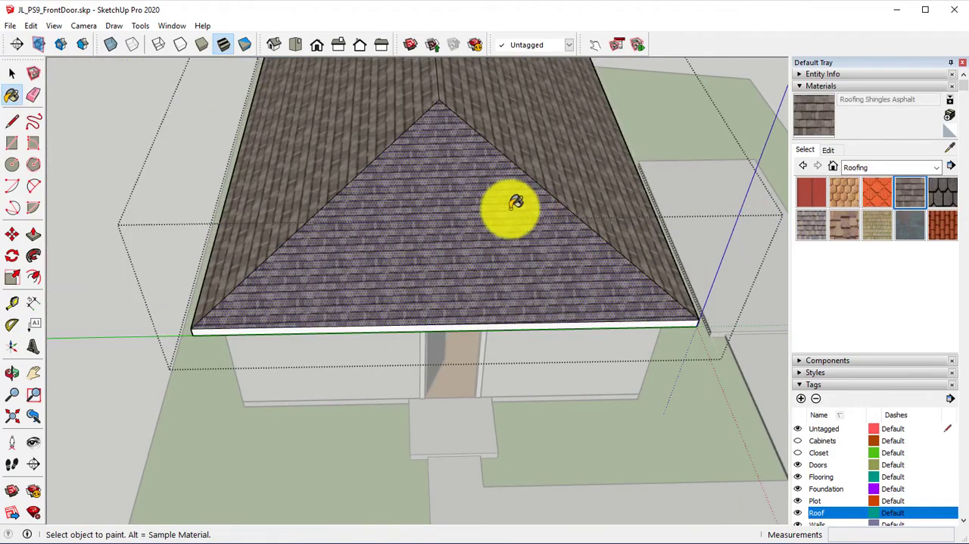
scroll(504, 208, up, 3)
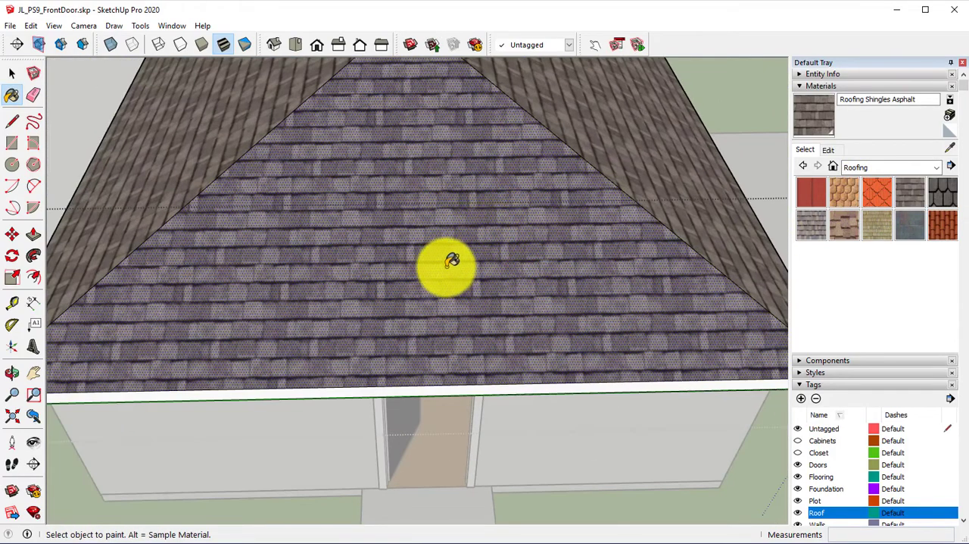
middle_drag(437, 256, 371, 349)
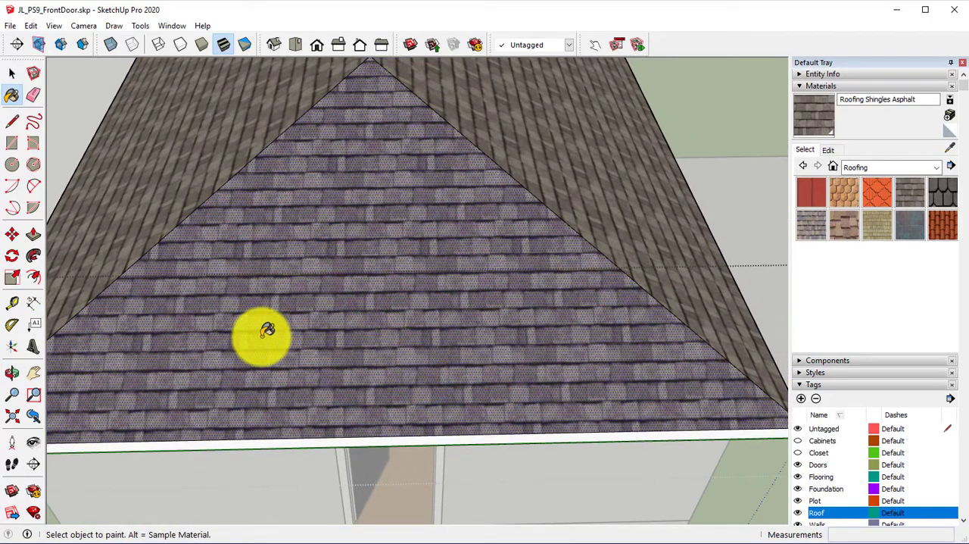
Step: Reposition the shingle texture on the slope above the front door with its move pin
scroll(256, 326, up, 2)
middle_drag(263, 313, 364, 327)
right_click(360, 334)
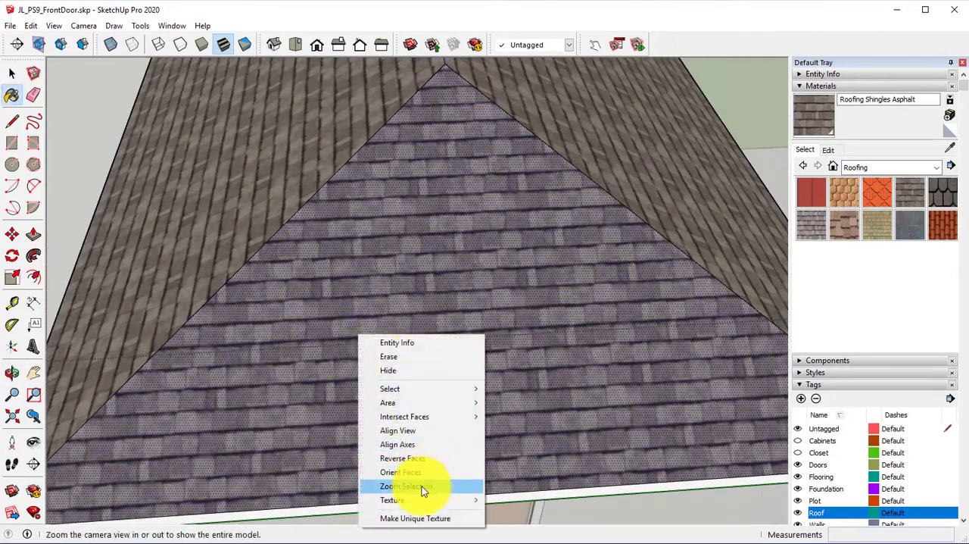
mouse_move(479, 498)
click(522, 500)
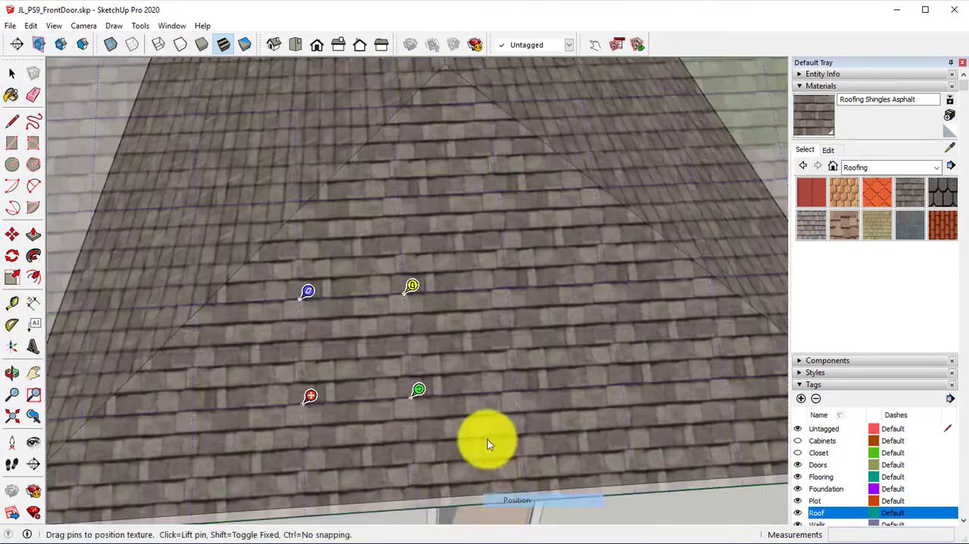
shift+middle_drag(301, 408, 527, 413)
key(Return)
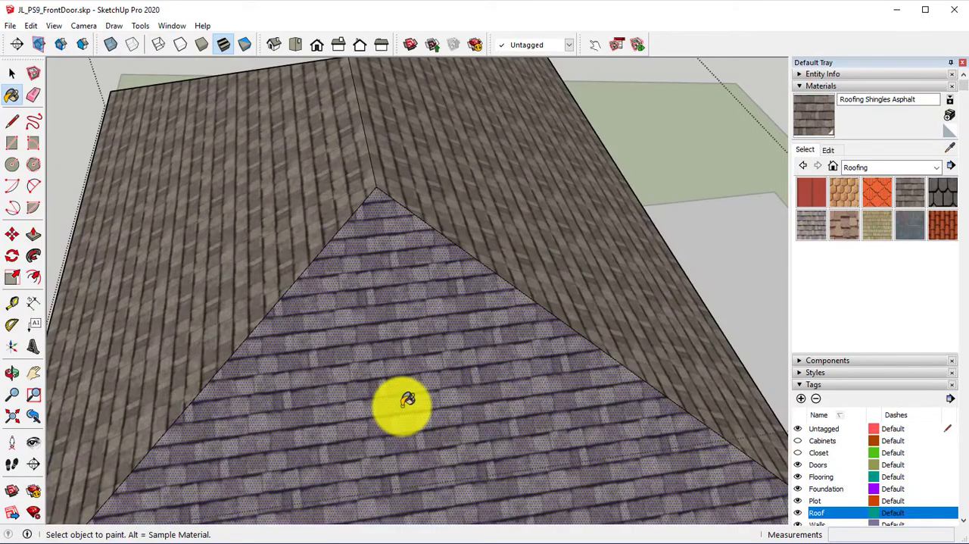
Step: Paint the triangular slope at the opposite end of the roof with Roofing Shingles Asphalt and shift its texture slightly to line up with the eave
middle_drag(402, 404, 612, 407)
mouse_move(303, 368)
middle_down()
mouse_move(479, 365)
mouse_move(444, 253)
middle_up()
click(442, 257)
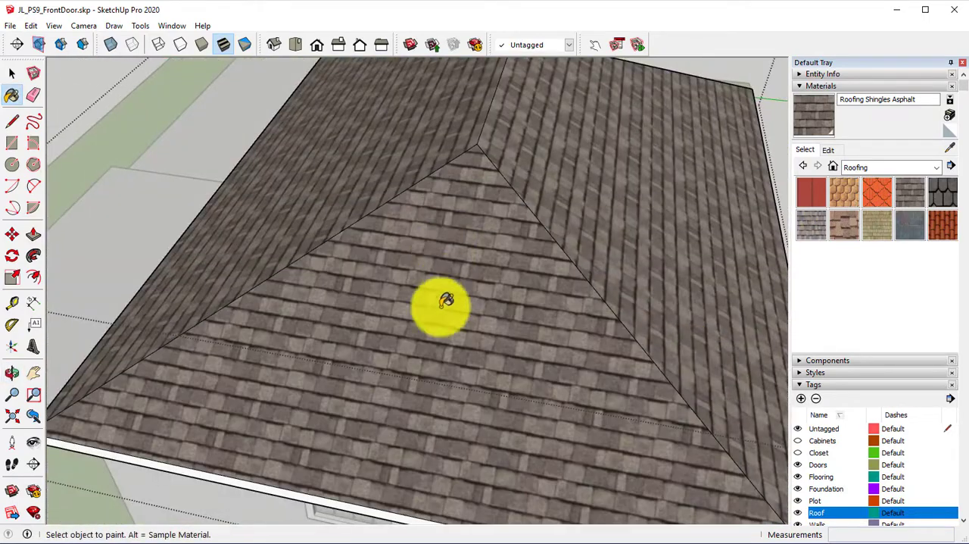
mouse_move(439, 303)
middle_down()
mouse_move(461, 329)
mouse_move(486, 301)
middle_up()
right_click(481, 307)
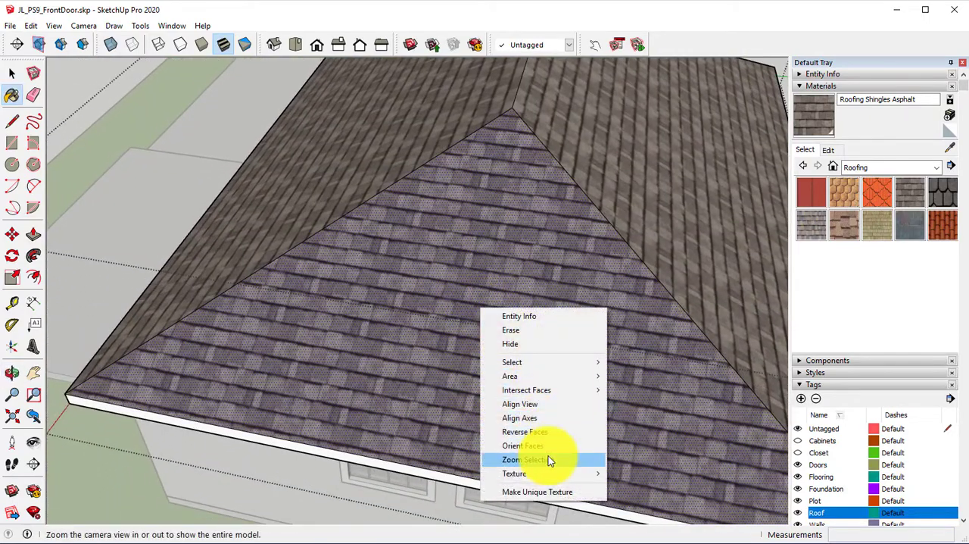
mouse_move(605, 474)
click(638, 473)
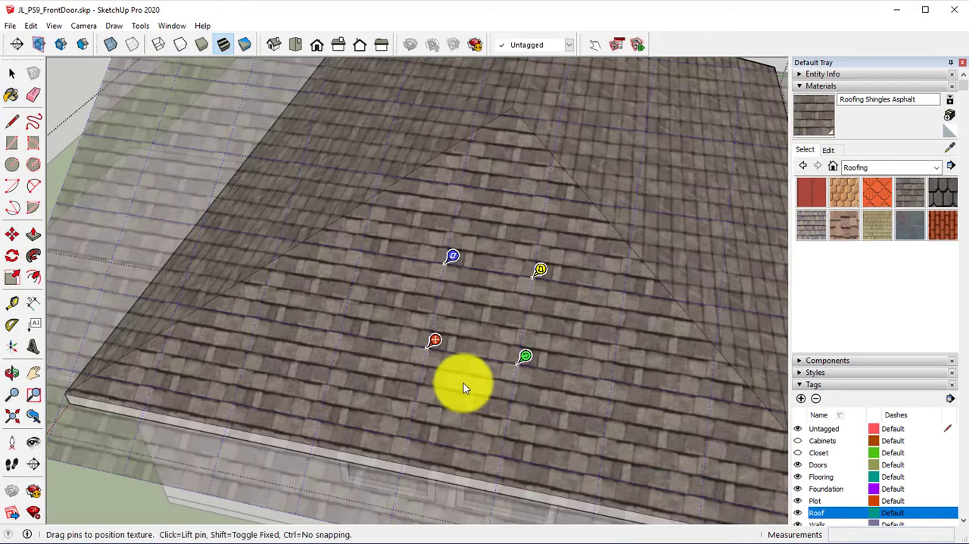
drag(432, 341, 424, 344)
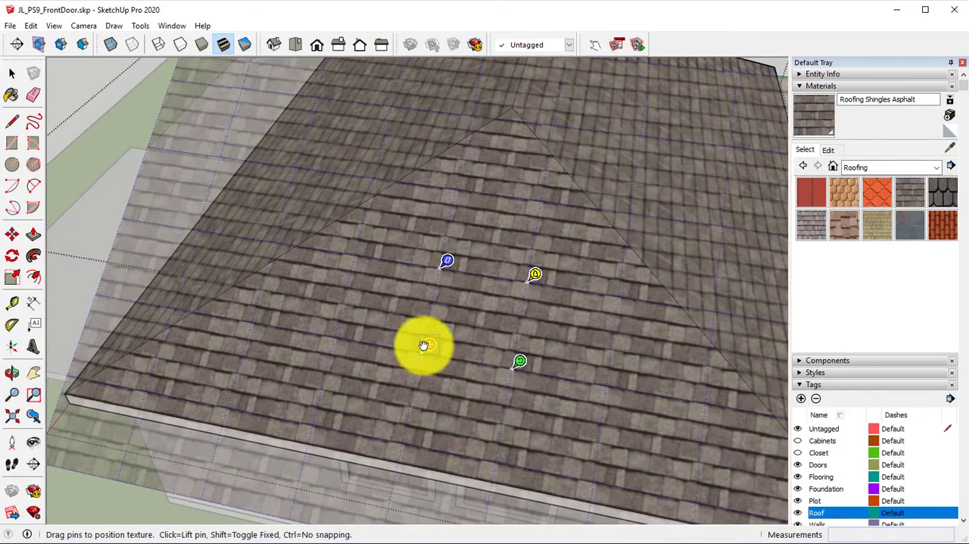
key(Return)
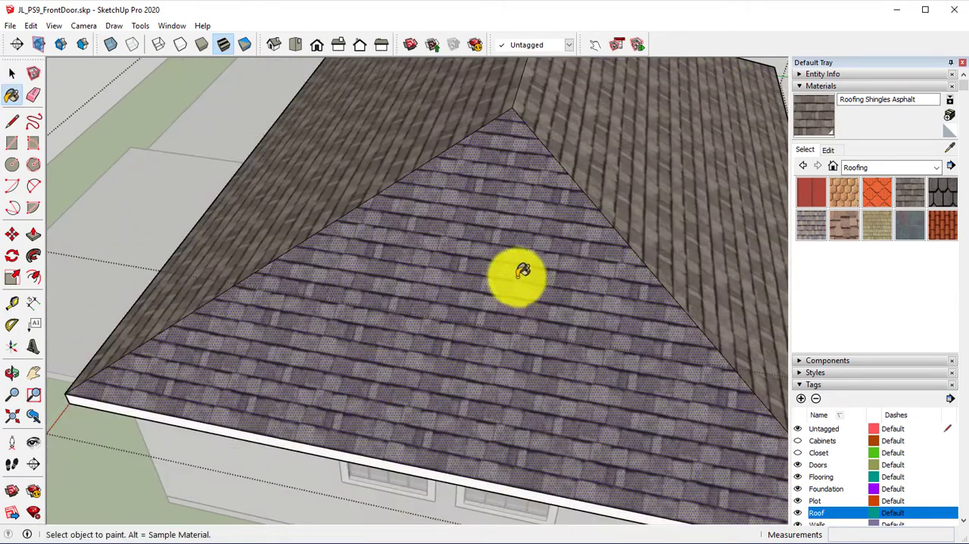
Step: Inspect the shingled roof slopes and clad exterior walls from several sides of the house
scroll(519, 276, down, 2)
mouse_move(518, 275)
middle_down()
mouse_move(614, 272)
mouse_move(581, 248)
mouse_move(723, 231)
mouse_move(705, 253)
mouse_move(612, 308)
middle_up()
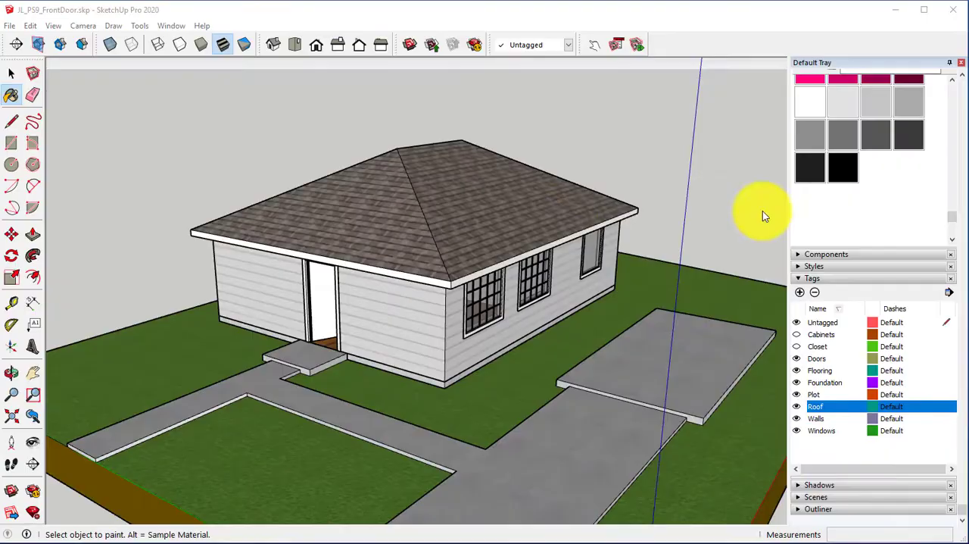
scroll(432, 232, up, 4)
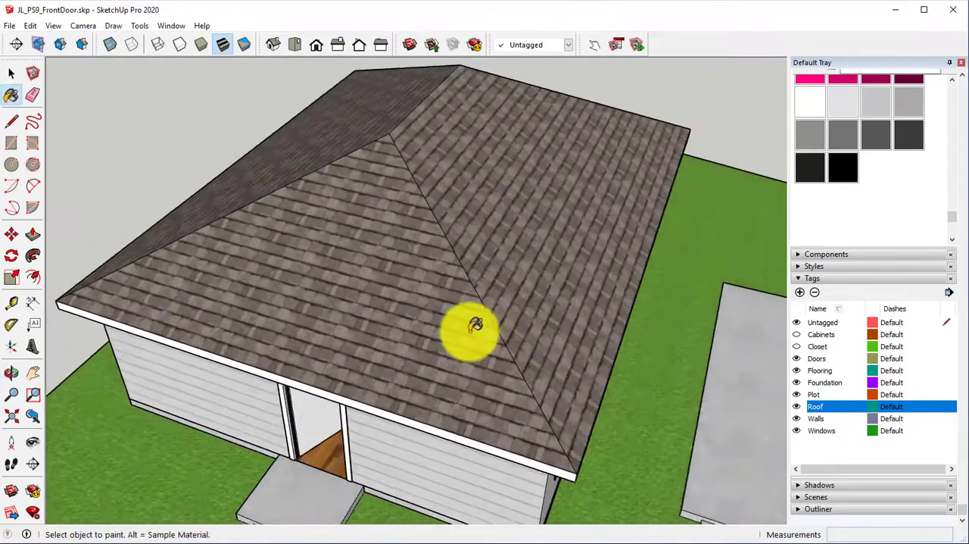
mouse_move(472, 328)
middle_down()
mouse_move(599, 288)
mouse_move(574, 266)
mouse_move(588, 262)
middle_up()
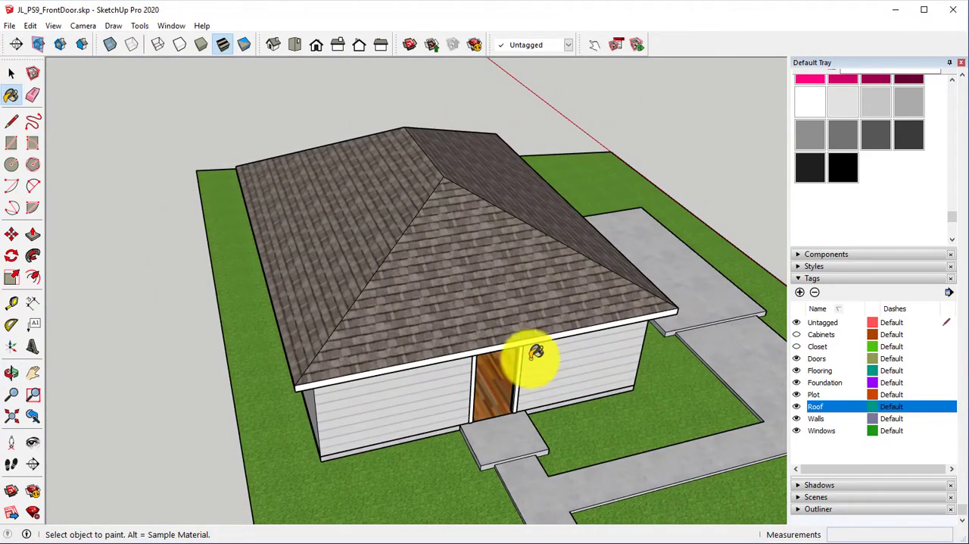
middle_drag(498, 336, 372, 296)
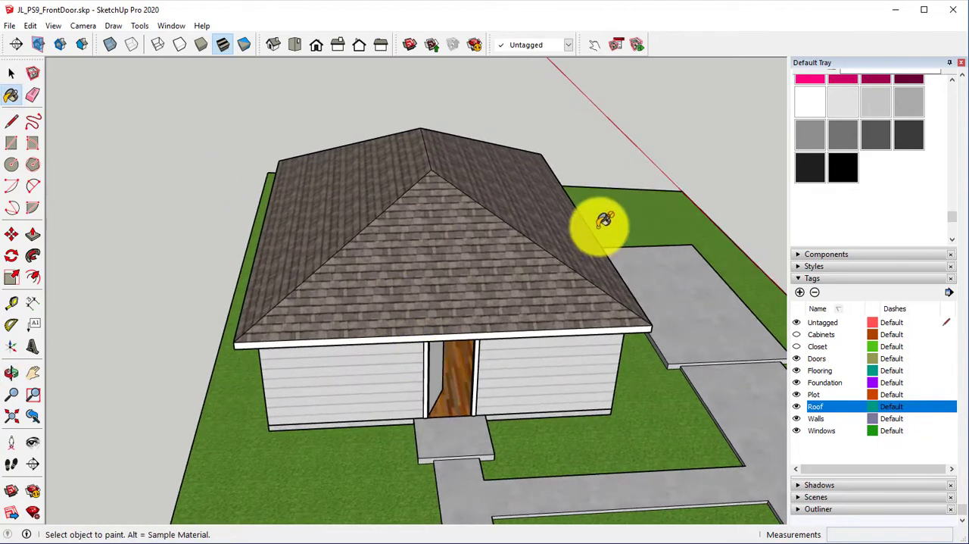
middle_drag(598, 220, 800, 277)
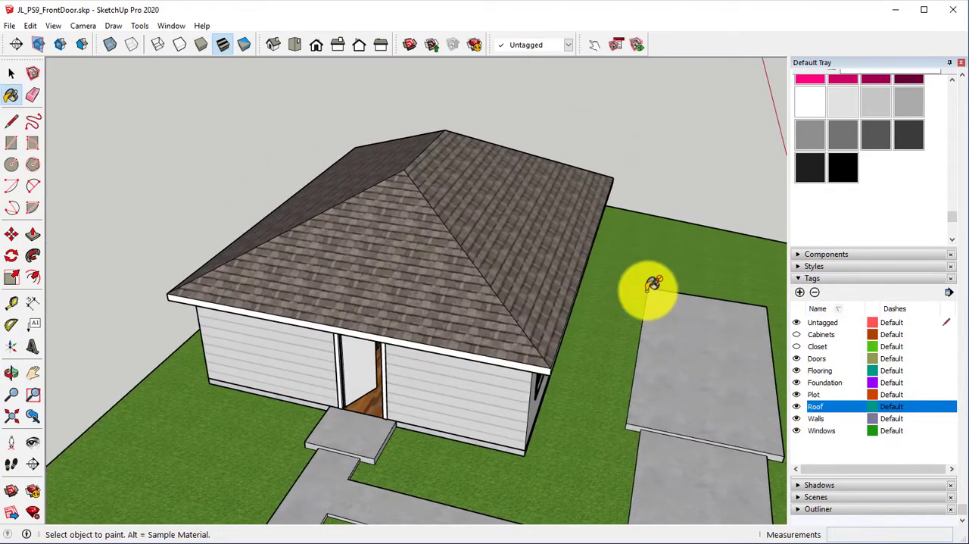
mouse_move(647, 284)
middle_down()
mouse_move(525, 288)
mouse_move(576, 312)
mouse_move(558, 321)
mouse_move(512, 268)
mouse_move(501, 284)
mouse_move(502, 242)
mouse_move(485, 219)
middle_up()
scroll(513, 265, down, 1)
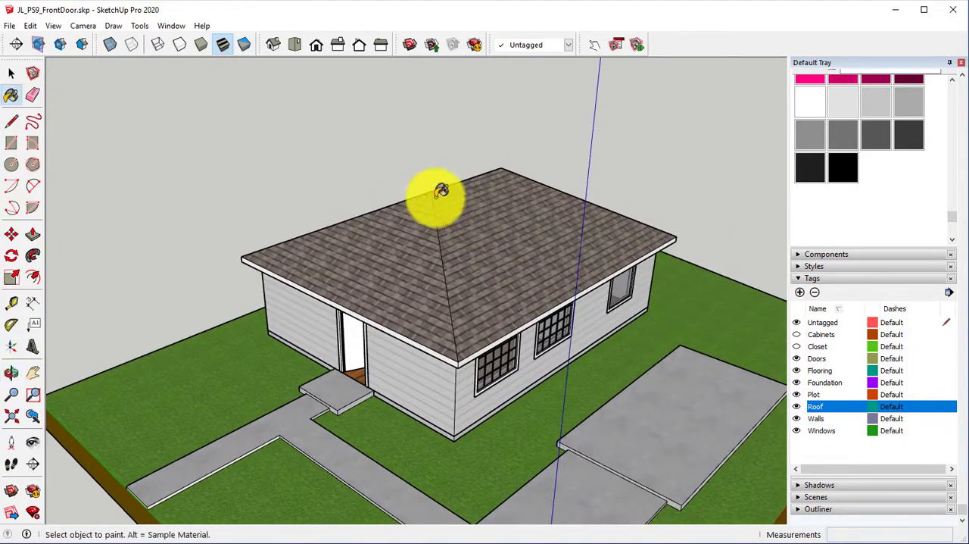
Step: Hide the Roof tag to expose the interior rooms around the hallway and bathroom
click(796, 407)
middle_drag(747, 342, 569, 238)
scroll(461, 190, up, 5)
shift+middle_drag(451, 194, 488, 168)
scroll(486, 188, up, 2)
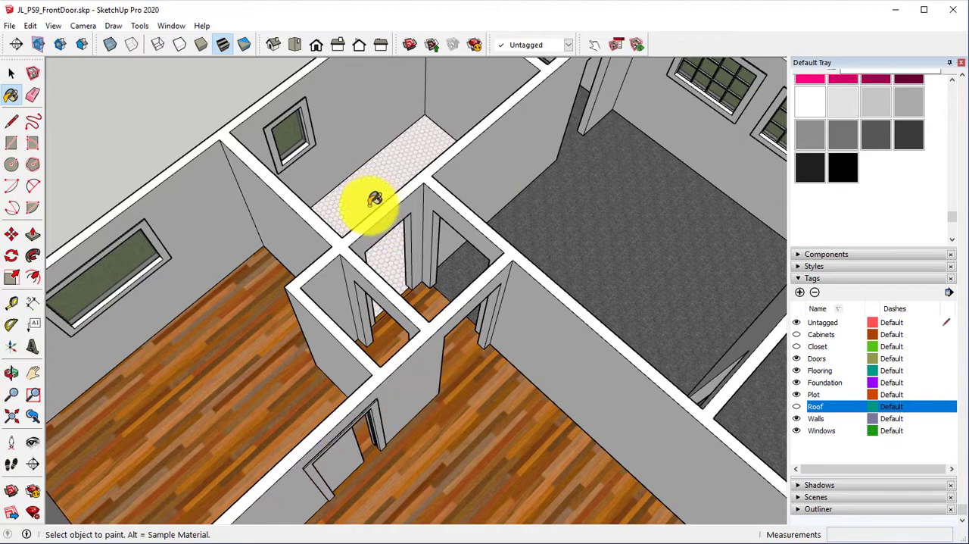
Step: Examine the floor finishes and interior walls throughout the rooms, closing in on the small hallway and closet
middle_drag(349, 277, 357, 226)
middle_drag(566, 315, 307, 295)
scroll(456, 286, down, 3)
middle_drag(457, 286, 327, 291)
scroll(426, 262, down, 3)
middle_drag(426, 263, 350, 249)
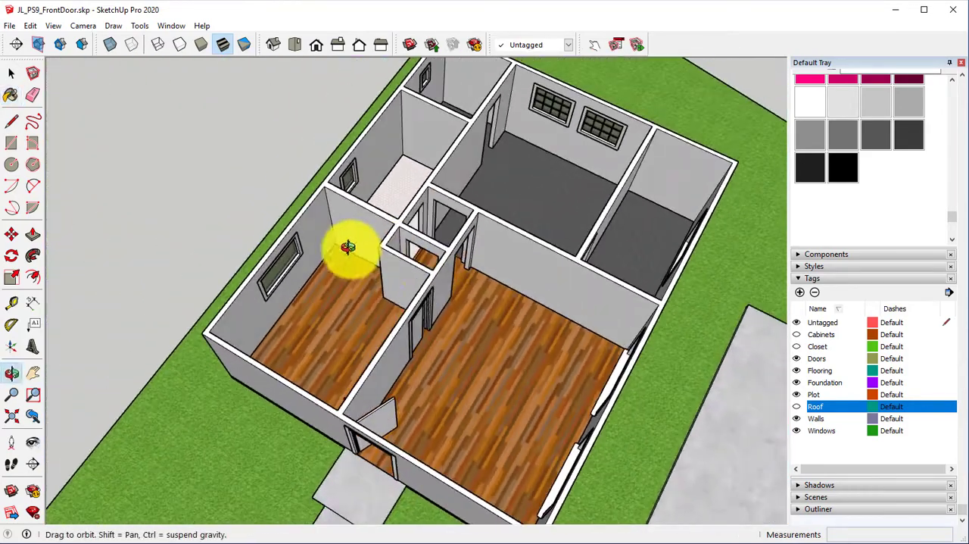
scroll(450, 265, up, 3)
mouse_move(444, 262)
middle_down()
mouse_move(411, 242)
mouse_move(417, 253)
mouse_move(454, 206)
mouse_move(448, 193)
mouse_move(429, 216)
middle_up()
scroll(409, 239, up, 1)
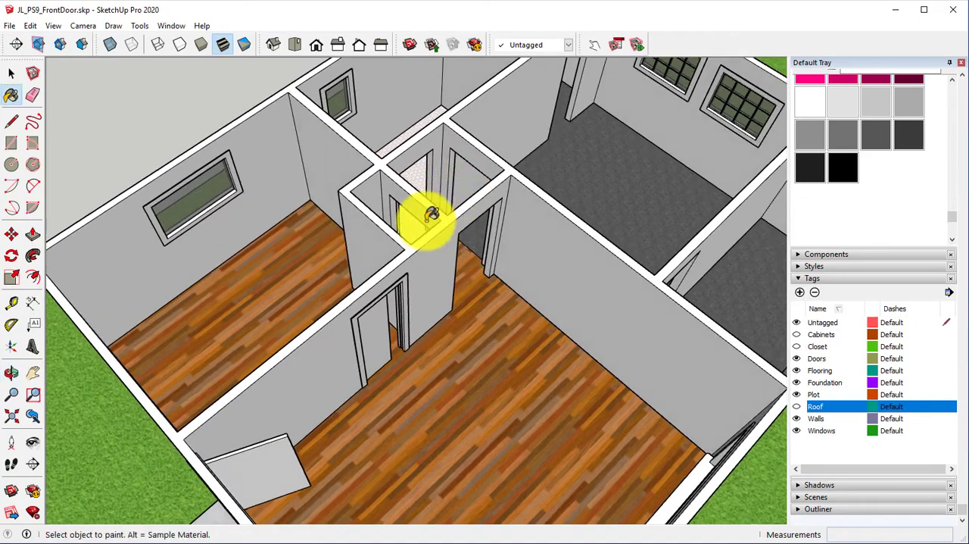